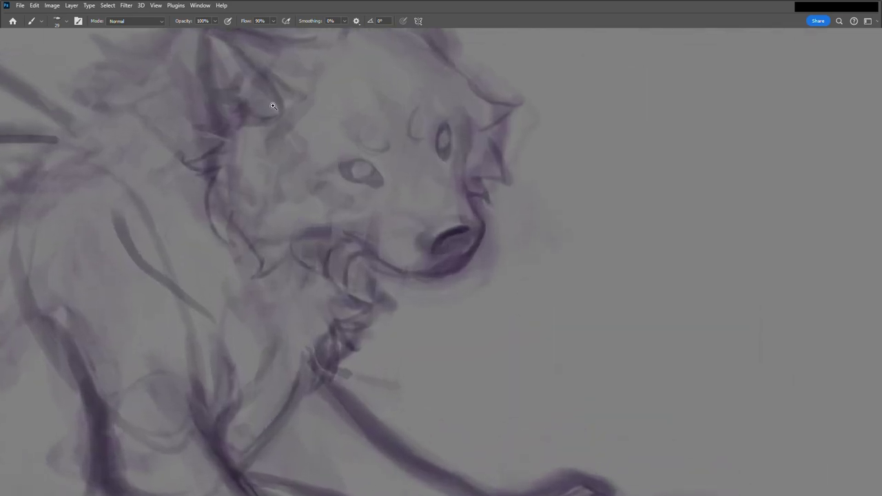
Darken the nose, both eye outlines, the mark above the eye, the mouth line and the cheek line.
mouse_move(452, 239)
mouse_down()
mouse_move(435, 250)
mouse_move(474, 228)
mouse_move(446, 268)
mouse_move(417, 272)
mouse_move(481, 246)
mouse_up()
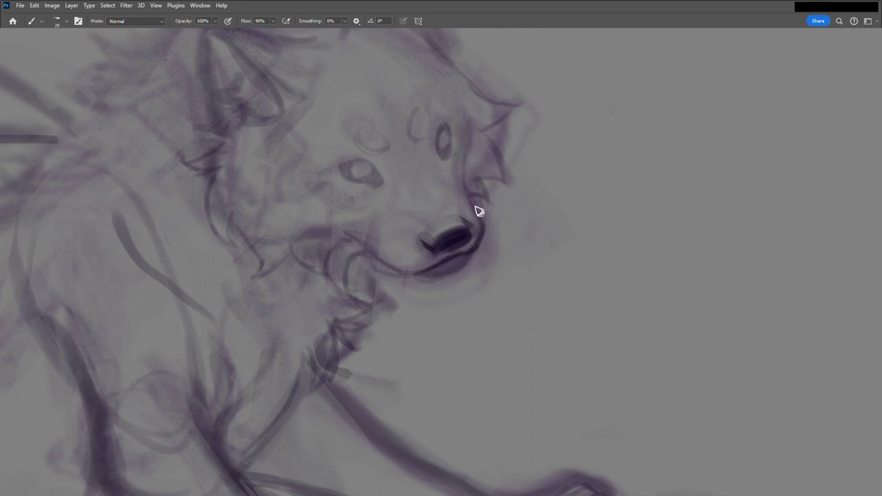
drag(444, 135, 444, 162)
drag(382, 181, 343, 165)
mouse_move(416, 120)
mouse_down()
mouse_move(407, 139)
mouse_move(376, 153)
mouse_up()
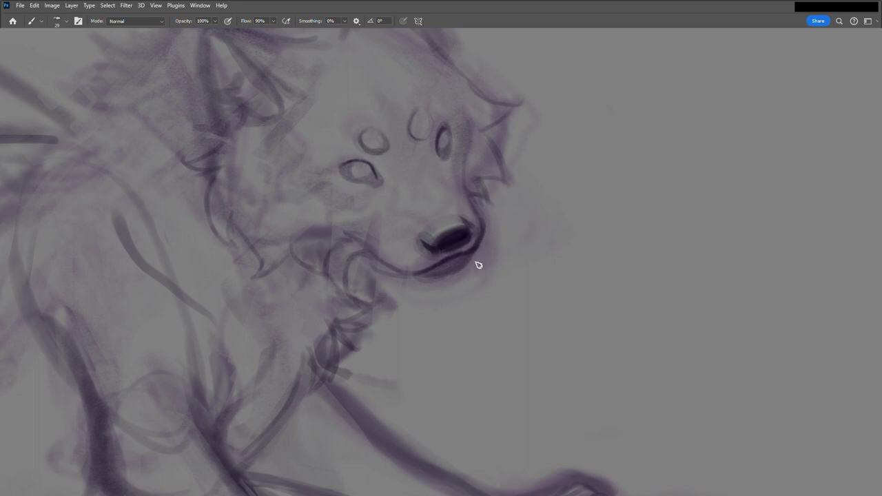
mouse_move(474, 259)
mouse_down()
mouse_move(439, 274)
mouse_move(395, 272)
mouse_move(441, 278)
mouse_up()
drag(473, 132, 469, 162)
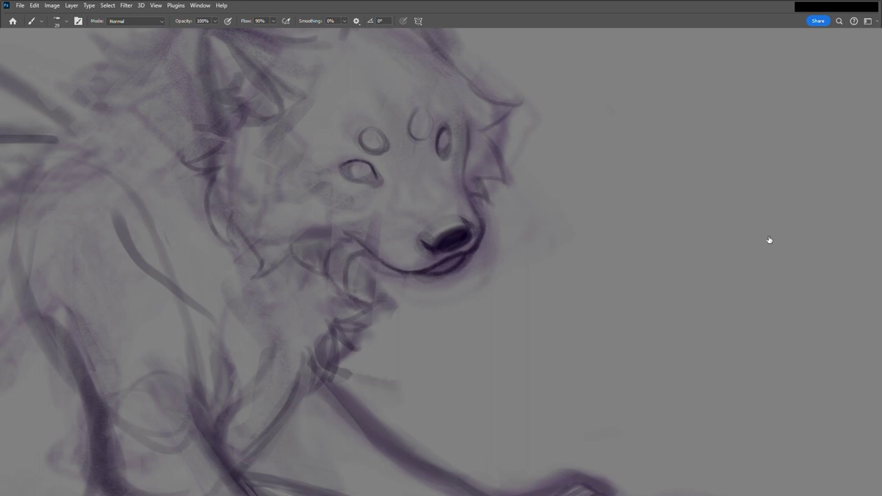
Trace the chin and jaw line and add dark fur strokes down the neck.
mouse_move(371, 262)
mouse_down()
mouse_move(364, 252)
mouse_move(354, 301)
mouse_move(384, 301)
mouse_move(338, 366)
mouse_move(313, 379)
mouse_up()
mouse_move(364, 328)
mouse_down()
mouse_move(337, 338)
mouse_move(343, 375)
mouse_move(308, 362)
mouse_move(305, 383)
mouse_up()
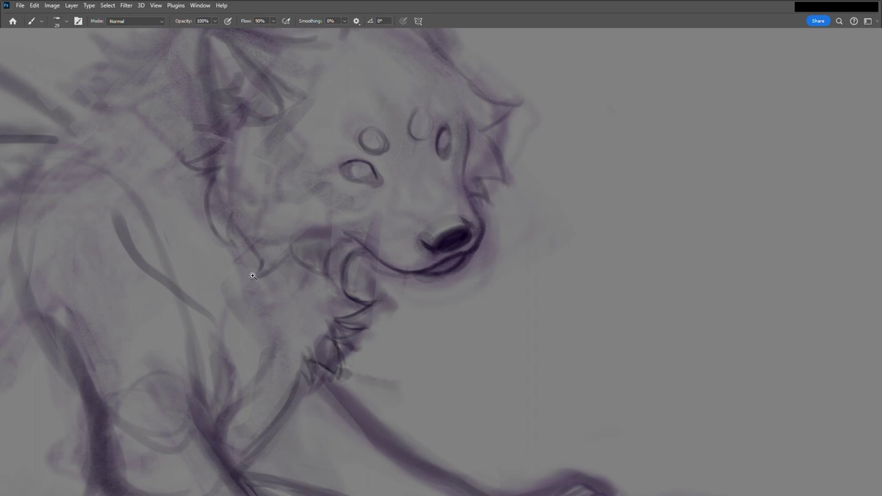
scroll(252, 276, down, 3)
Paint long hair strokes across the head and short fur strokes on the neck.
scroll(87, 153, up, 1)
mouse_move(401, 110)
mouse_down()
mouse_move(368, 98)
mouse_move(340, 111)
mouse_move(306, 111)
mouse_move(304, 124)
mouse_move(192, 173)
mouse_move(150, 254)
mouse_move(128, 261)
mouse_up()
drag(146, 263, 135, 279)
Outline the ear's curve, inner and top edges, add a head fur line, and darken the right eye.
mouse_move(351, 163)
mouse_down()
mouse_move(305, 120)
mouse_move(302, 155)
mouse_up()
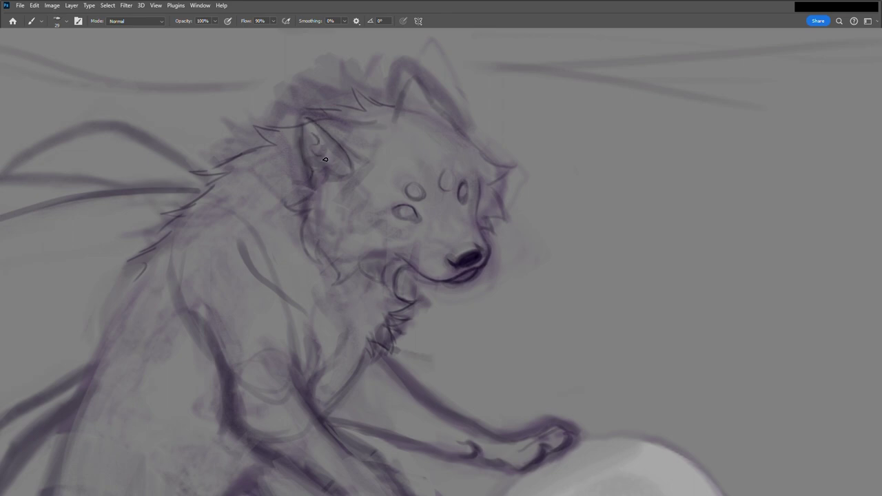
drag(330, 180, 321, 192)
mouse_move(411, 88)
mouse_down()
mouse_move(423, 81)
mouse_move(452, 128)
mouse_up()
drag(308, 118, 338, 121)
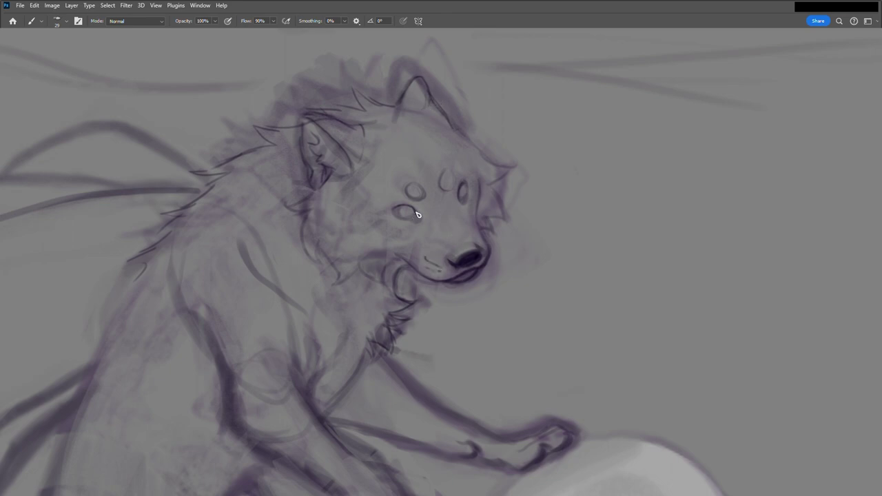
drag(419, 219, 401, 210)
Zoom in and give the lower front paw claw marks, a darker tip and sharper edges.
key(ctrl+0)
key(ctrl+plus)
key(ctrl+plus)
key(ctrl+plus)
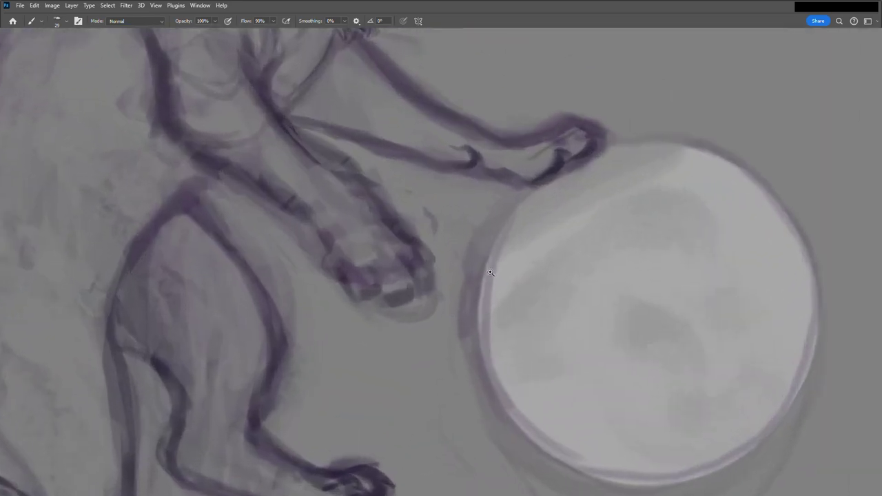
key(ctrl+plus)
mouse_move(350, 257)
mouse_down()
mouse_move(365, 297)
mouse_move(336, 290)
mouse_up()
mouse_move(319, 259)
mouse_down()
mouse_move(335, 292)
mouse_move(362, 297)
mouse_move(343, 293)
mouse_move(366, 295)
mouse_move(366, 283)
mouse_up()
mouse_move(390, 250)
mouse_down()
mouse_move(406, 303)
mouse_move(369, 297)
mouse_move(385, 305)
mouse_move(409, 291)
mouse_move(384, 302)
mouse_up()
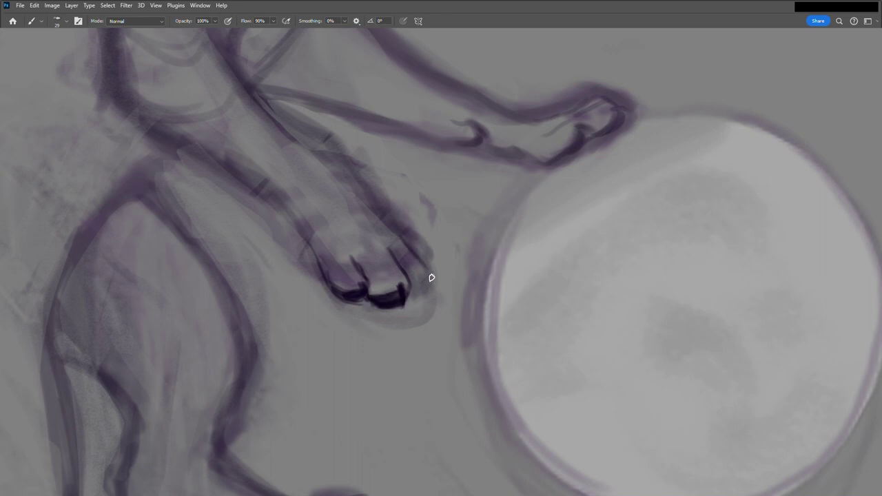
mouse_move(418, 276)
mouse_down()
mouse_move(420, 293)
mouse_move(430, 289)
mouse_move(410, 297)
mouse_up()
mouse_move(390, 228)
mouse_down()
mouse_move(415, 241)
mouse_move(429, 270)
mouse_up()
Darken the forearm's right and left edges.
drag(251, 90, 356, 175)
mouse_move(151, 128)
mouse_down()
mouse_move(265, 193)
mouse_move(309, 245)
mouse_up()
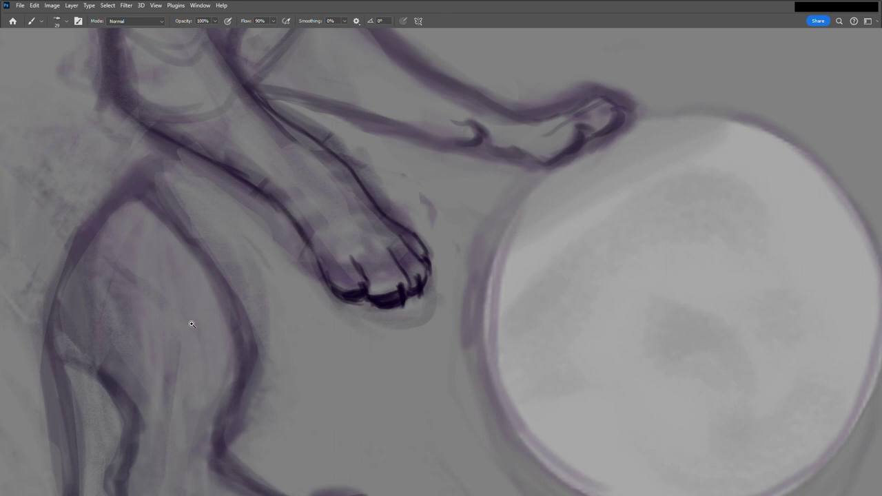
scroll(191, 324, down, 4)
Define a toe and curved claw on the moon paw, then trace the arm's upper and lower outlines.
scroll(482, 217, up, 2)
scroll(502, 203, up, 2)
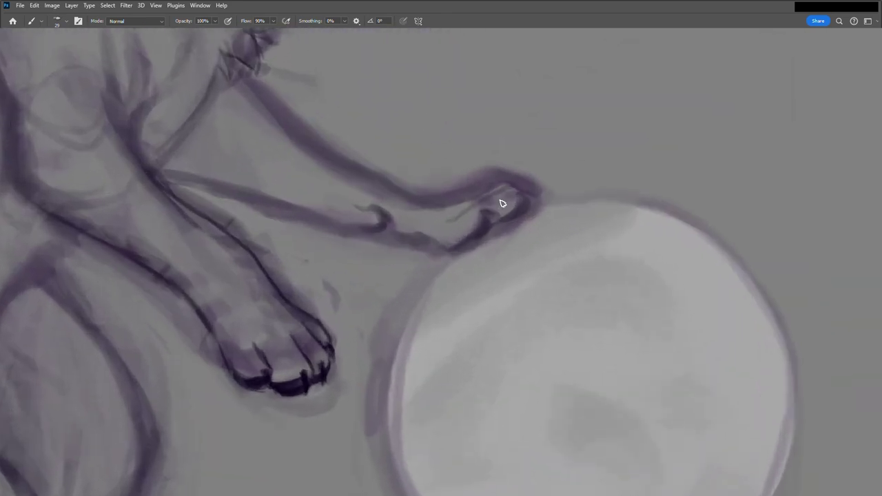
mouse_move(472, 210)
mouse_down()
mouse_move(488, 223)
mouse_move(480, 239)
mouse_move(492, 211)
mouse_move(528, 195)
mouse_move(514, 213)
mouse_move(521, 197)
mouse_move(506, 187)
mouse_move(480, 197)
mouse_move(494, 184)
mouse_move(449, 209)
mouse_up()
mouse_move(368, 216)
mouse_down()
mouse_move(386, 209)
mouse_move(371, 231)
mouse_move(445, 250)
mouse_up()
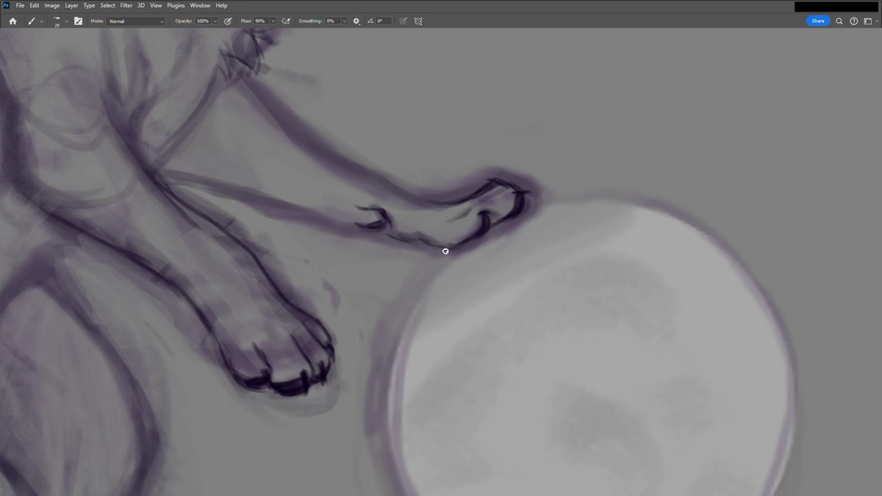
mouse_move(441, 202)
mouse_down()
mouse_move(352, 167)
mouse_move(266, 112)
mouse_move(249, 83)
mouse_up()
drag(158, 180, 387, 238)
Darken the bent hind leg's outline, the lower leg toward the paw, the paw edge and the leg's back edge.
scroll(433, 252, down, 5)
scroll(432, 284, down, 1)
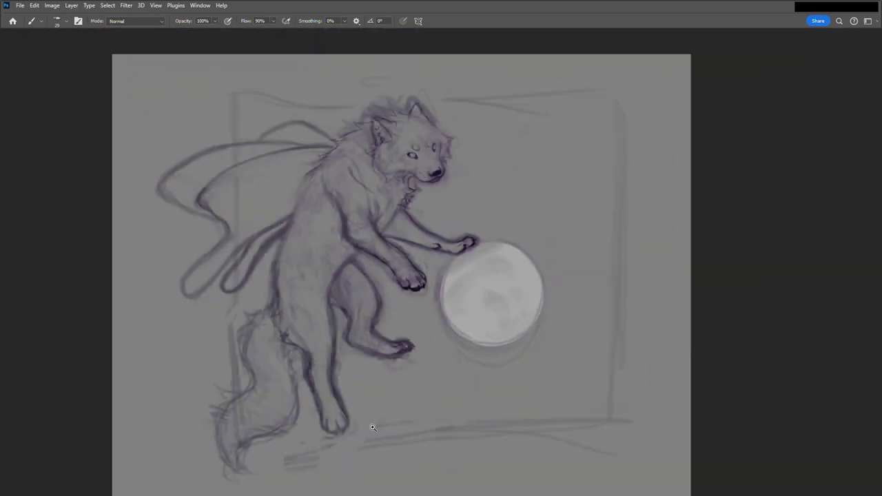
scroll(373, 427, up, 4)
scroll(537, 242, up, 2)
scroll(536, 242, down, 4)
scroll(486, 226, up, 3)
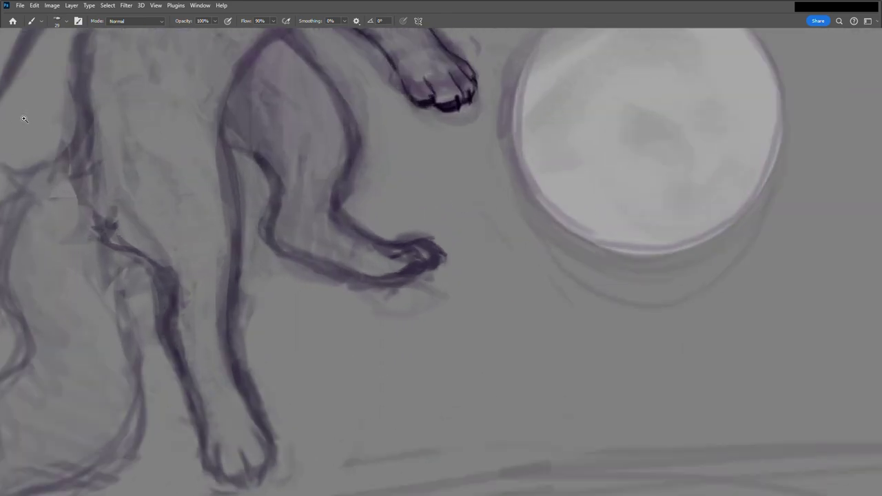
drag(337, 94, 352, 164)
drag(333, 216, 376, 241)
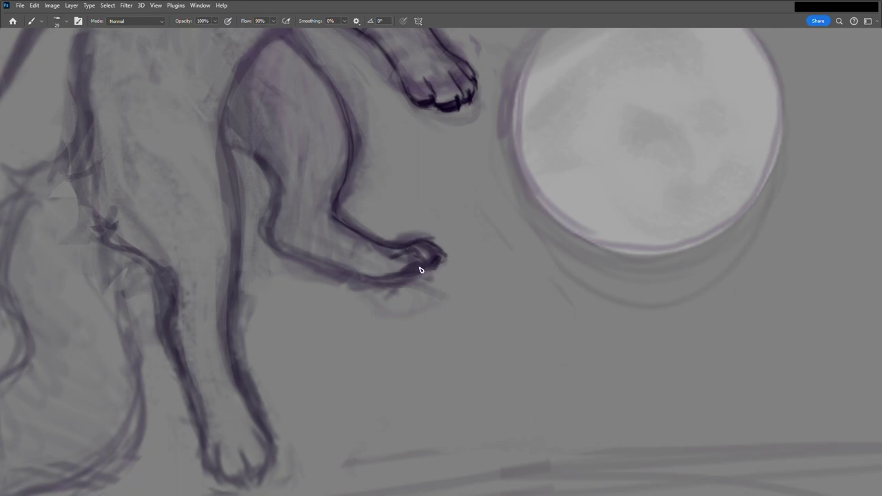
drag(425, 263, 415, 266)
mouse_move(275, 188)
mouse_down()
mouse_move(277, 246)
mouse_move(354, 282)
mouse_move(375, 279)
mouse_up()
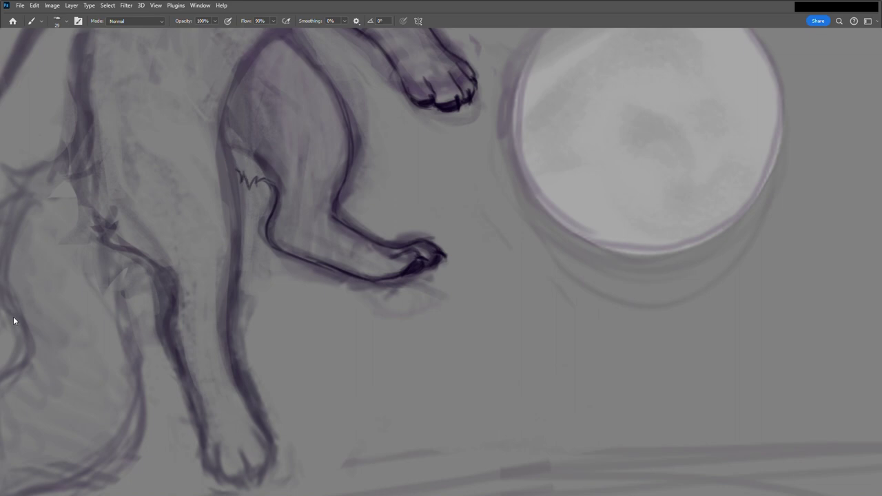
key(ctrl+0)
scroll(340, 324, up, 3)
Darken the hip fur and the standing hind leg's inner and left outlines down to the paw.
key(ctrl+0)
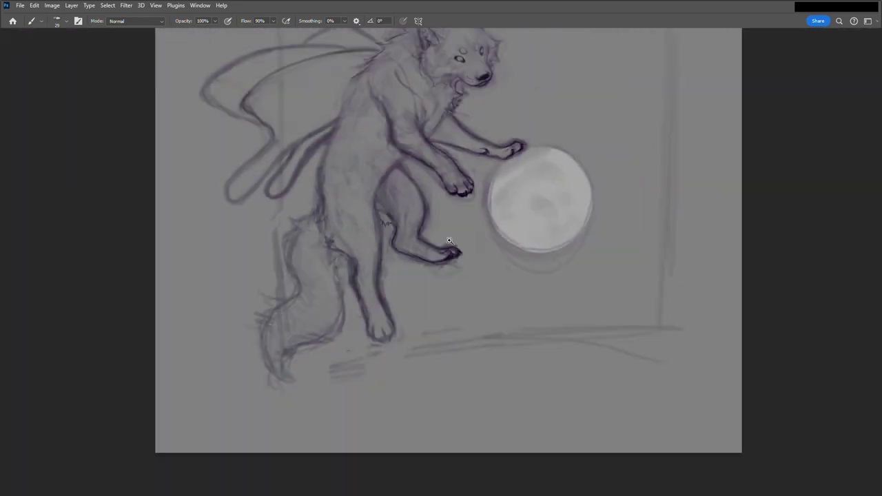
scroll(340, 324, up, 3)
drag(305, 105, 306, 172)
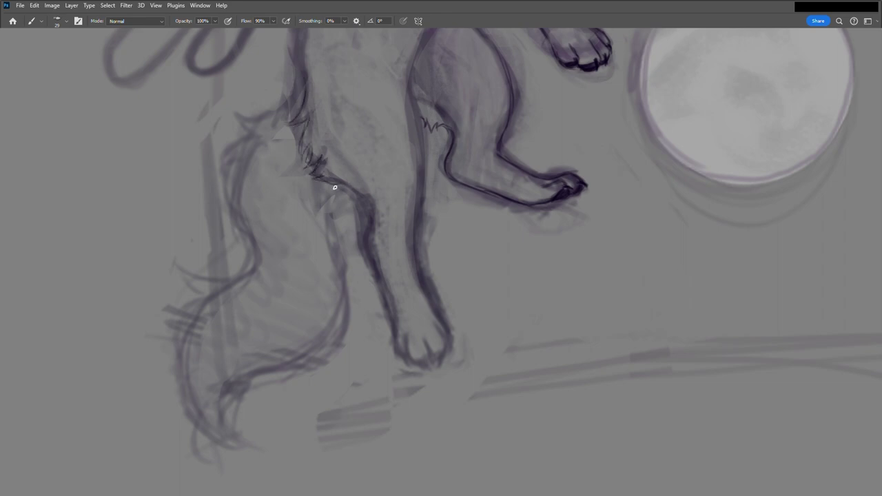
drag(370, 257, 397, 330)
drag(413, 82, 424, 140)
mouse_move(423, 197)
mouse_down()
mouse_move(416, 252)
mouse_move(445, 332)
mouse_up()
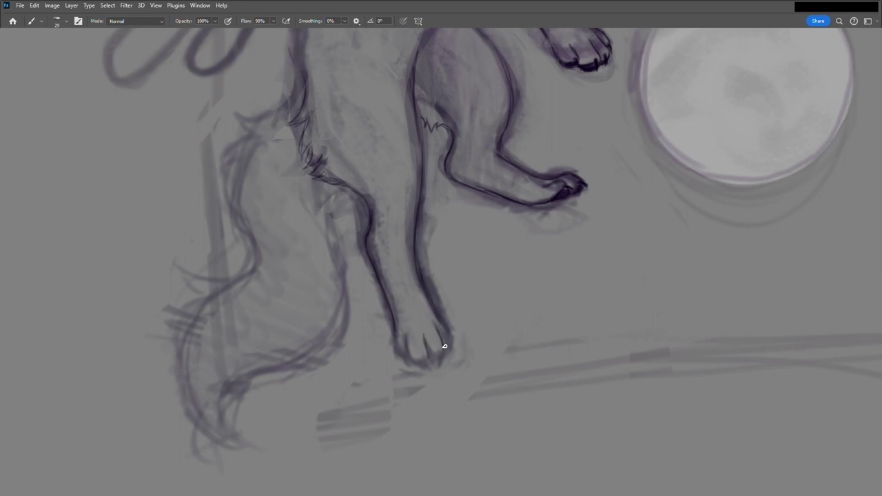
Outline the standing paw's bottom and left contour and draw its curving claw.
drag(445, 326, 448, 347)
ctrl+click(415, 421)
mouse_move(413, 295)
mouse_down()
mouse_move(392, 304)
mouse_move(427, 287)
mouse_up()
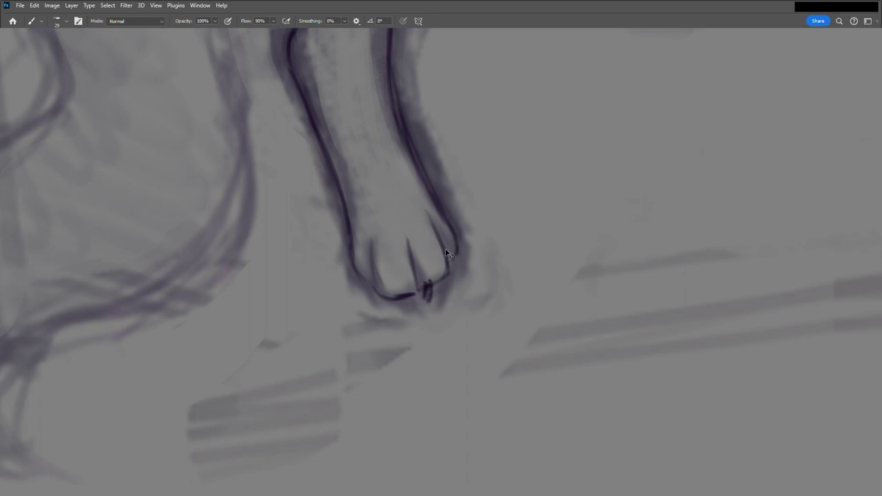
mouse_move(440, 280)
mouse_down()
mouse_move(427, 287)
mouse_move(429, 296)
mouse_move(398, 299)
mouse_up()
drag(450, 269, 425, 295)
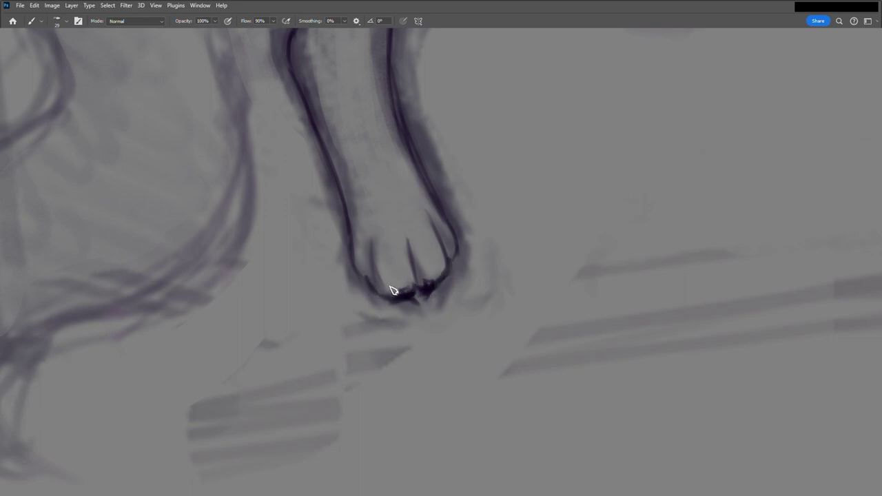
drag(354, 207, 349, 261)
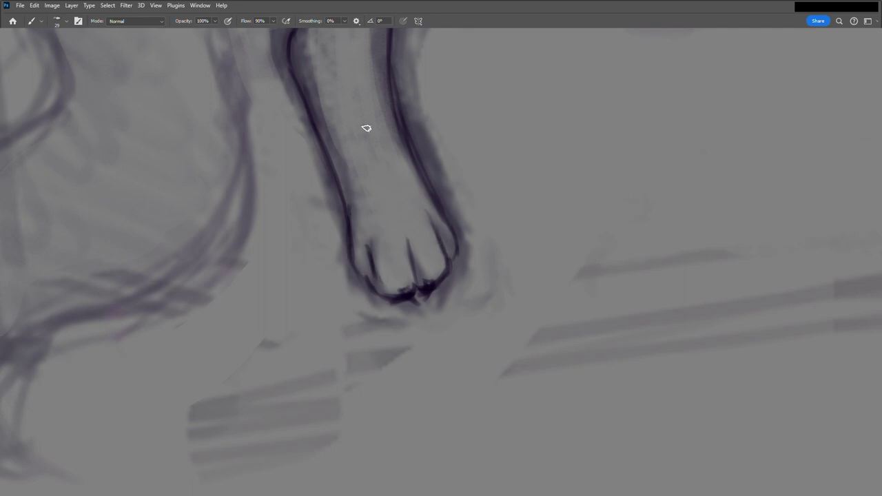
scroll(283, 163, down, 5)
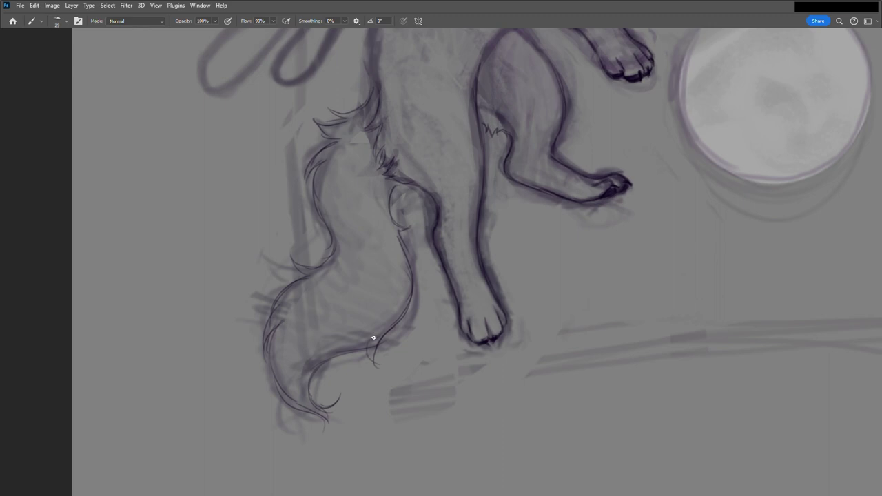
Darken the chest sketch line just behind the front legs.
key(ctrl+0)
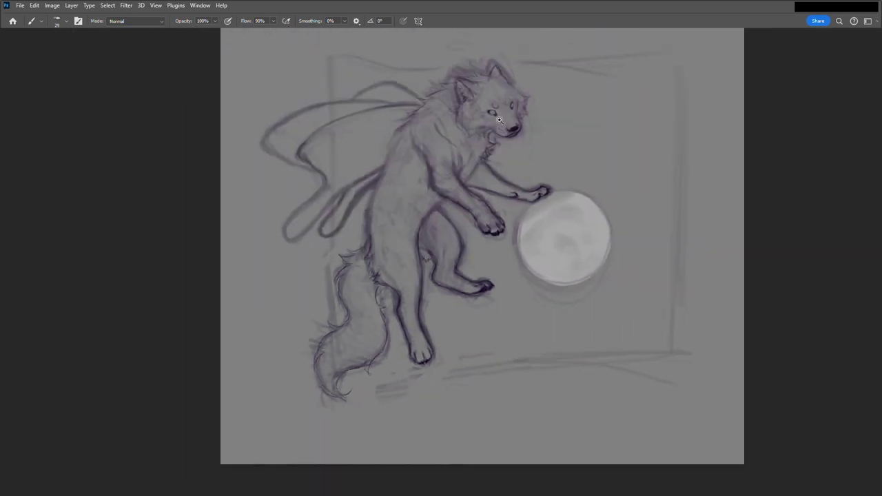
scroll(485, 96, up, 3)
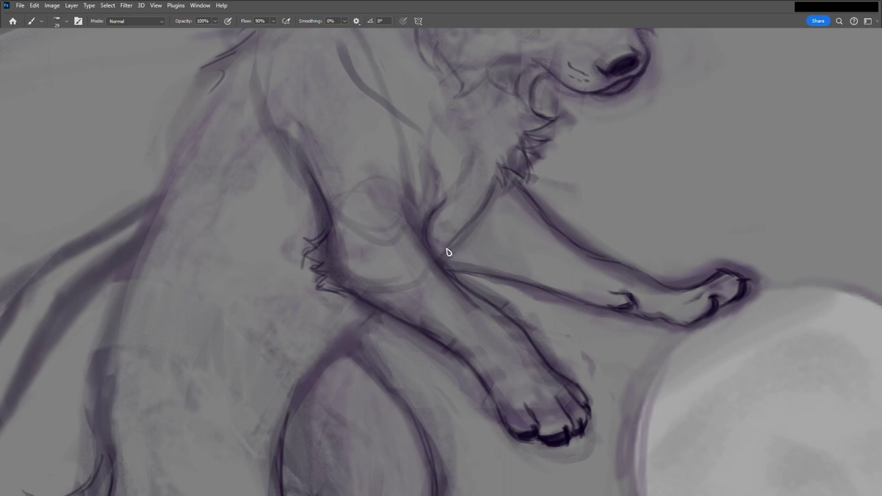
drag(323, 367, 295, 404)
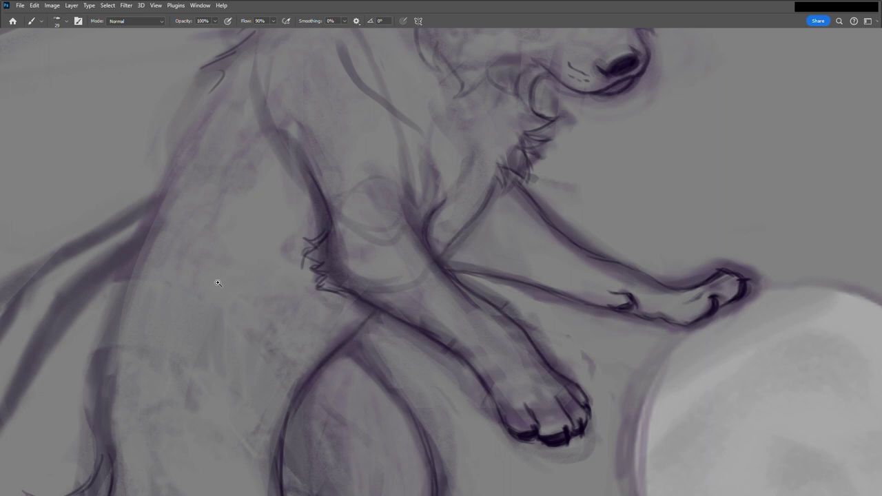
scroll(218, 282, down, 5)
scroll(214, 255, up, 2)
scroll(208, 217, up, 2)
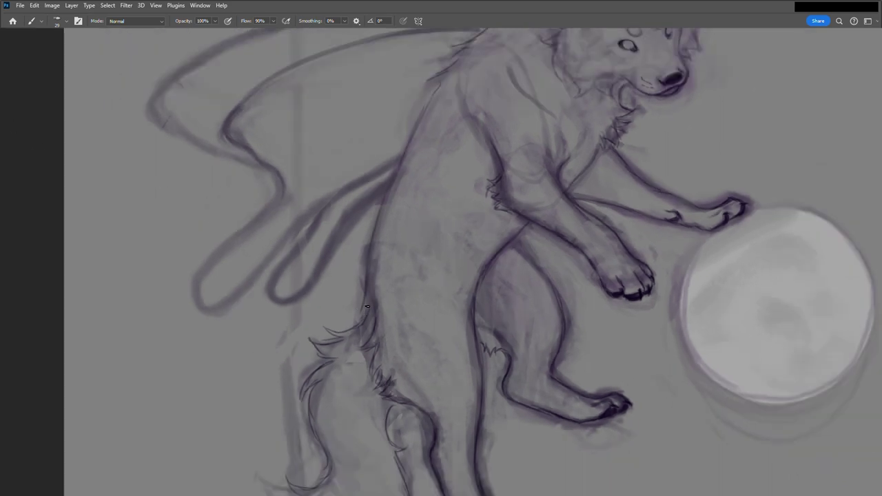
scroll(381, 226, down, 2)
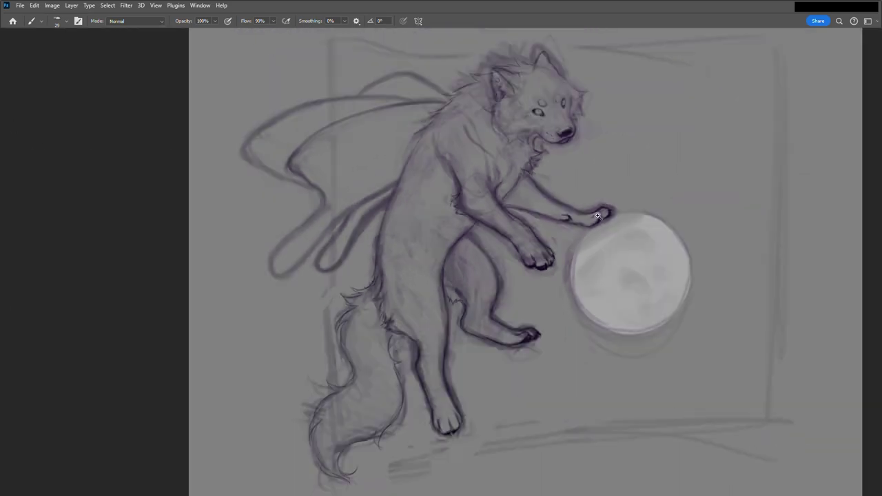
scroll(442, 313, down, 1)
scroll(459, 219, up, 2)
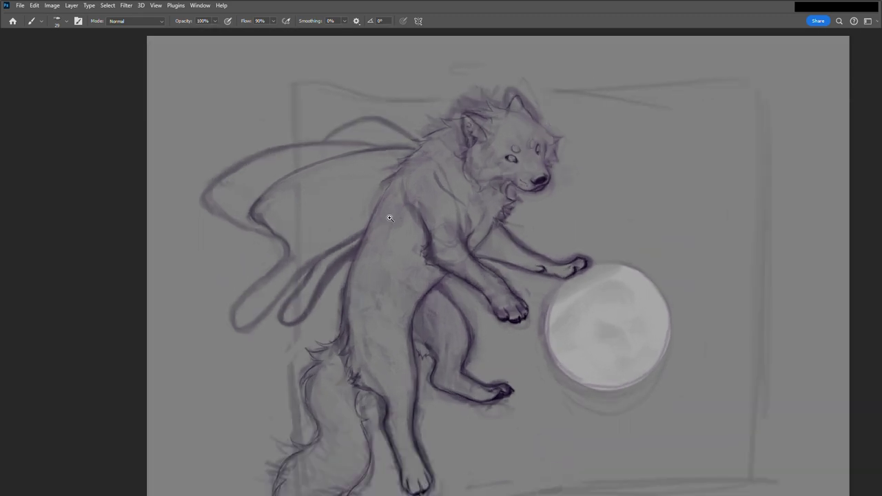
scroll(414, 224, up, 2)
Zoom out to the whole wolf and paint over the sketch lines along its back outline.
scroll(403, 155, down, 1)
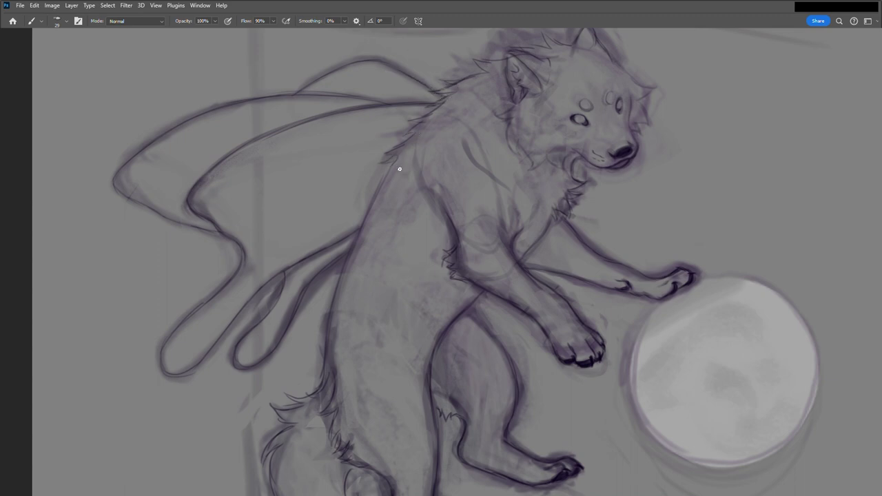
key(ctrl+minus)
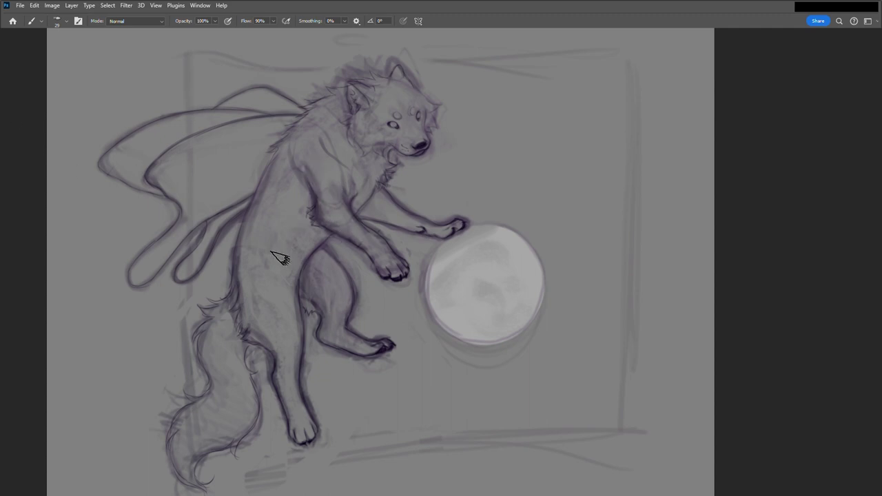
drag(269, 169, 249, 221)
drag(240, 312, 253, 240)
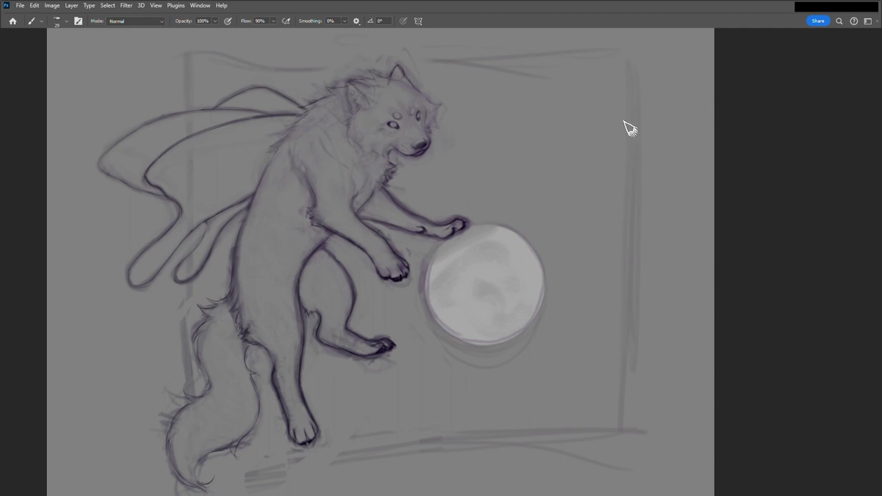
Darken the inner hind-leg line and shade the cheek, neck and back contour down to the lower wing.
drag(330, 245, 303, 297)
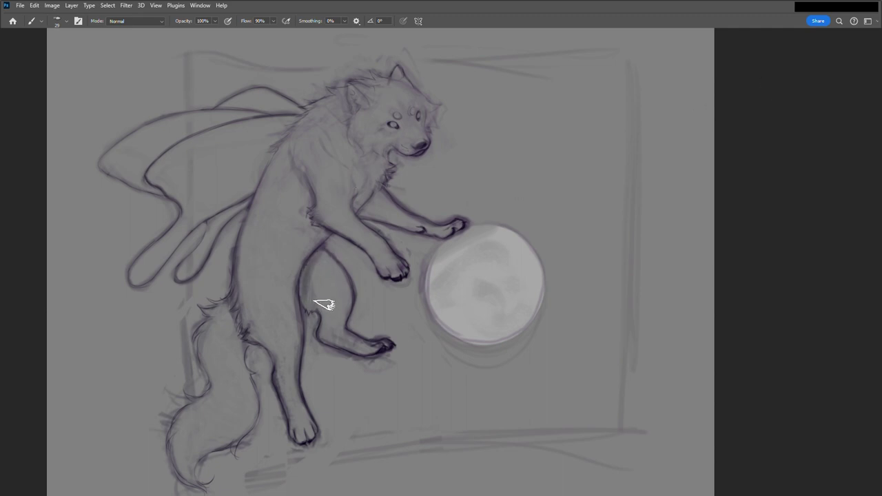
mouse_move(359, 111)
mouse_down()
mouse_move(365, 148)
mouse_move(372, 113)
mouse_move(324, 120)
mouse_up()
mouse_move(358, 93)
mouse_down()
mouse_move(293, 148)
mouse_move(276, 181)
mouse_up()
drag(290, 138, 241, 296)
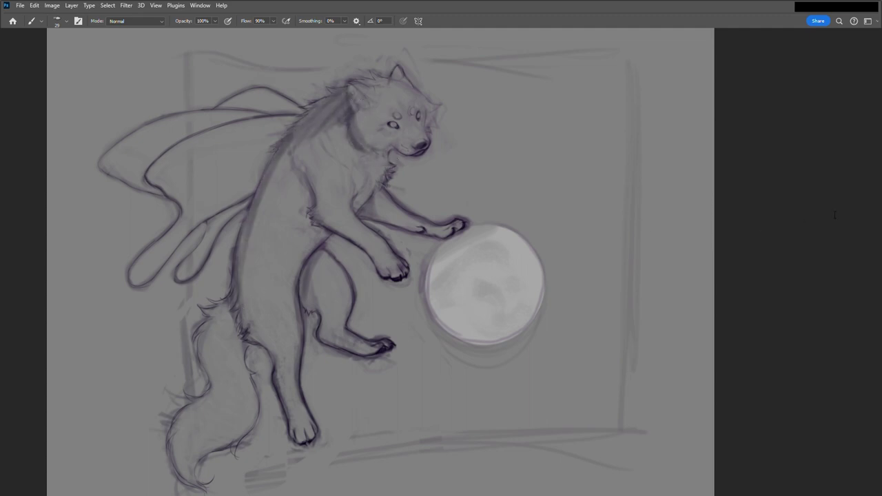
drag(269, 177, 241, 304)
drag(289, 138, 241, 296)
mouse_move(250, 336)
mouse_down()
mouse_move(245, 279)
mouse_move(235, 336)
mouse_up()
drag(272, 198, 197, 255)
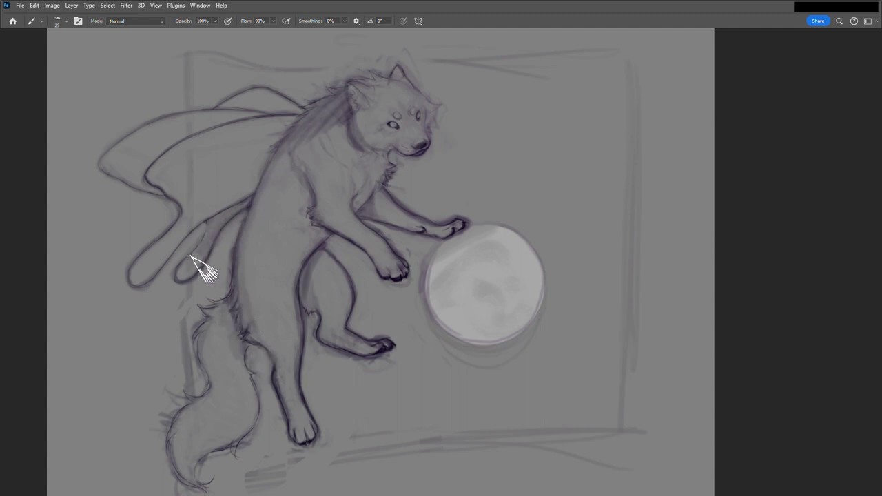
Re-stroke the tail, hind-leg and chest lines, add darker neck fur, and shade the belly-hip junction.
scroll(312, 247, down, 3)
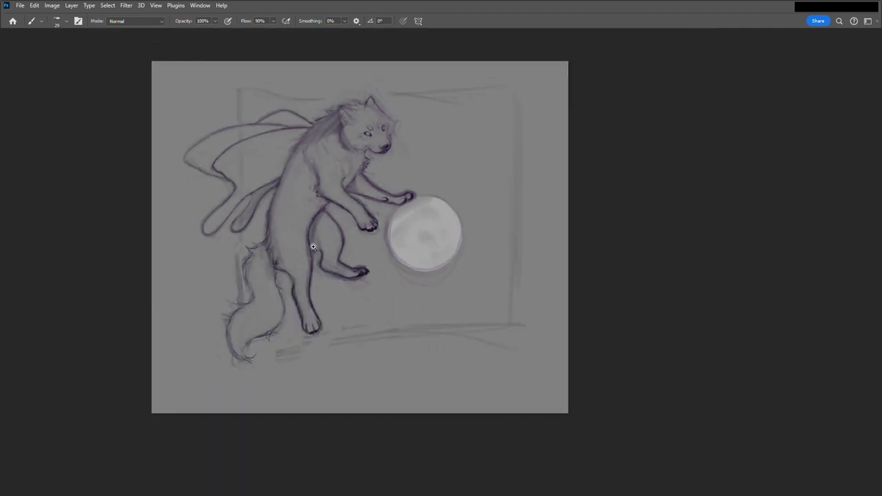
scroll(313, 247, up, 3)
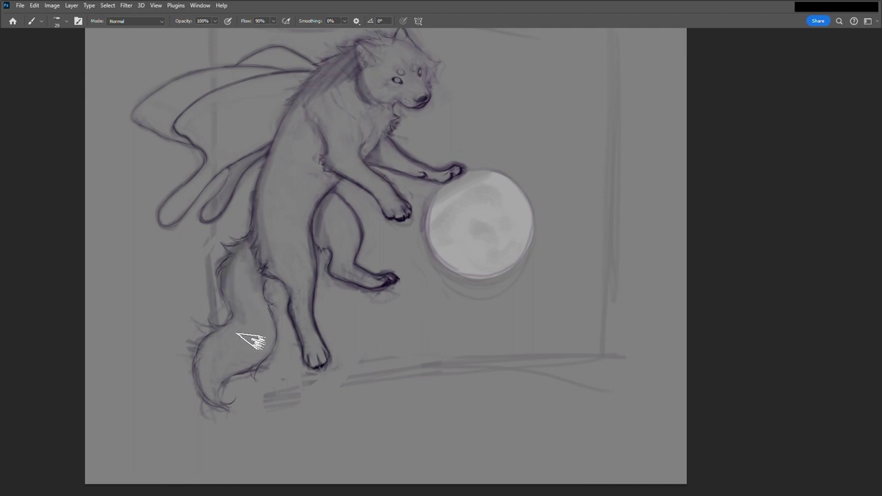
drag(207, 364, 236, 407)
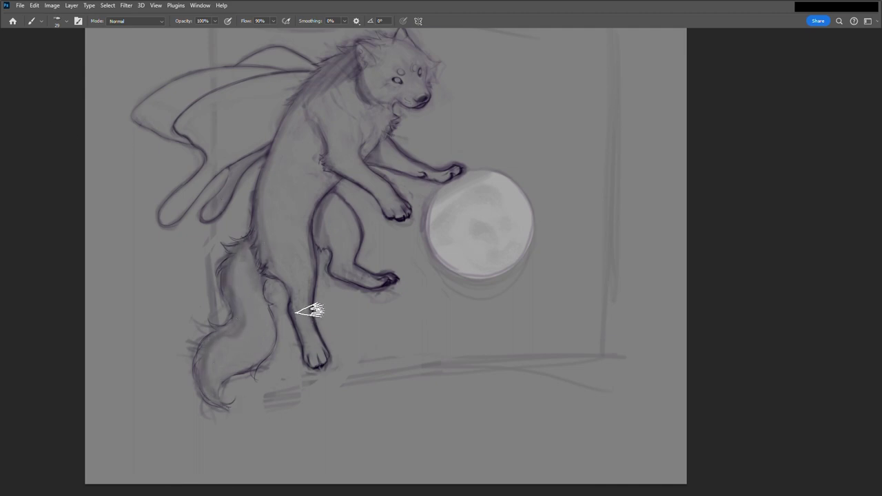
drag(293, 288, 305, 348)
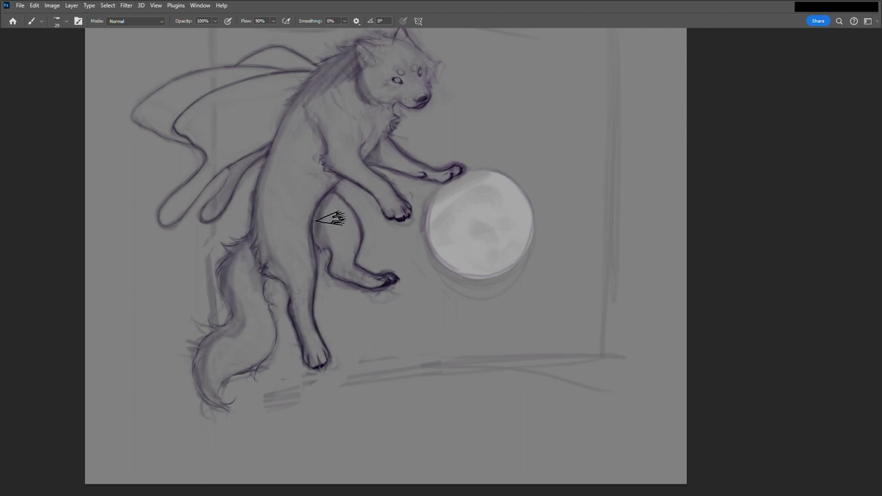
drag(330, 125, 336, 182)
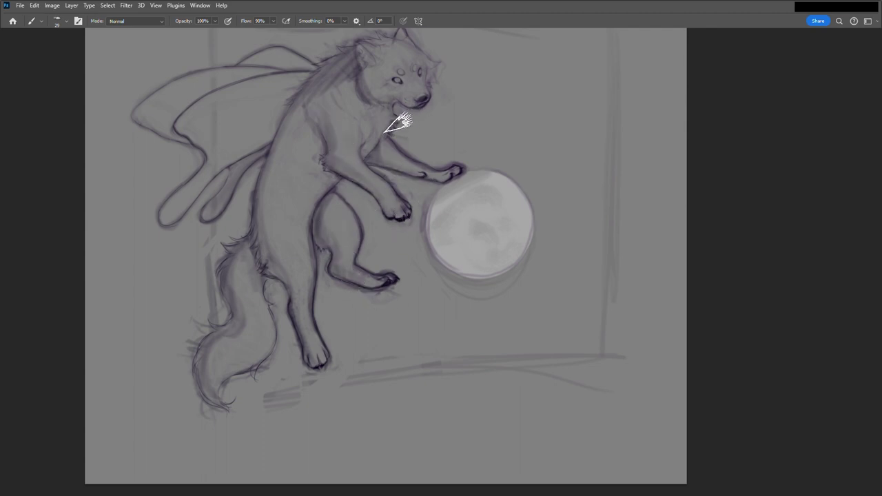
drag(383, 70, 372, 94)
mouse_move(380, 46)
mouse_down()
mouse_move(361, 110)
mouse_move(295, 141)
mouse_move(266, 217)
mouse_up()
drag(327, 185, 315, 211)
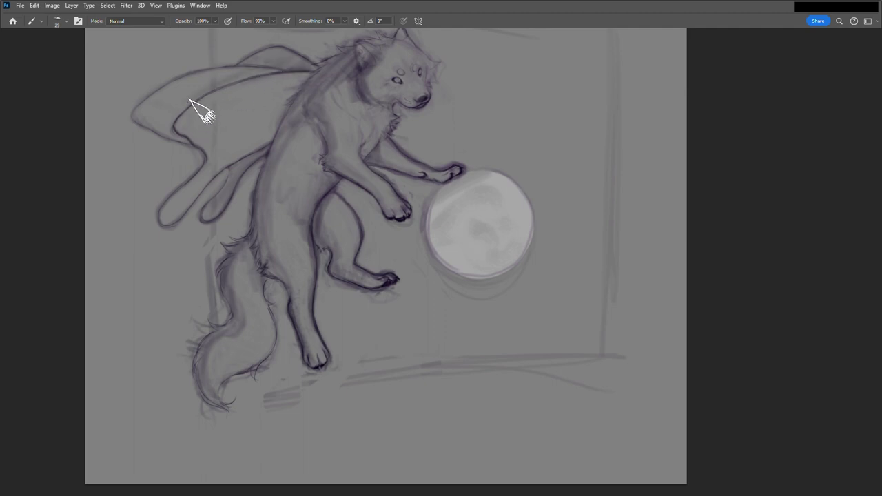
mouse_move(161, 292)
mouse_down()
mouse_move(298, 98)
mouse_move(442, 209)
mouse_move(101, 100)
mouse_up()
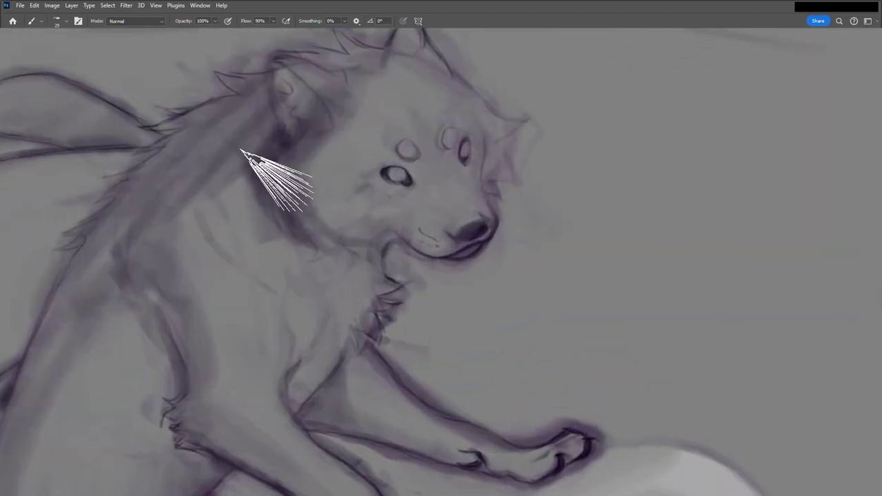
Shade around the ear, head top, cheek and under the eyes, undoing the last forehead stroke.
drag(241, 148, 292, 118)
mouse_move(274, 55)
mouse_down()
mouse_move(324, 89)
mouse_move(351, 53)
mouse_move(212, 112)
mouse_up()
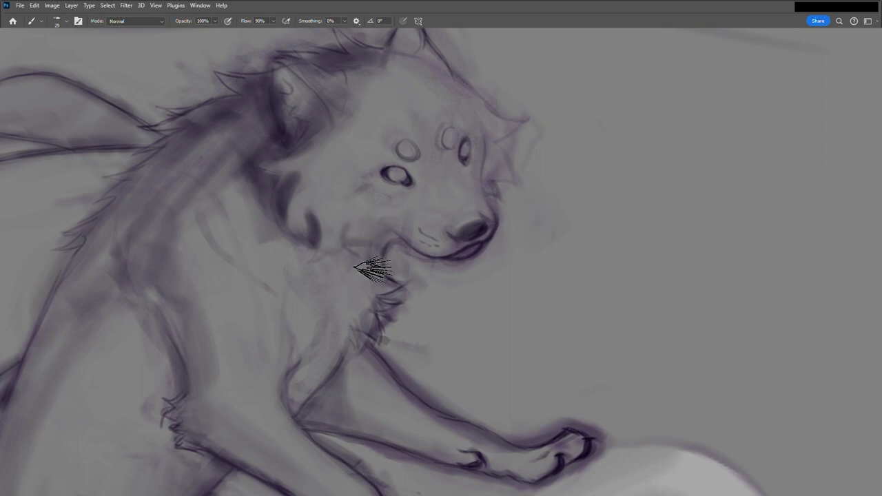
drag(354, 215, 350, 244)
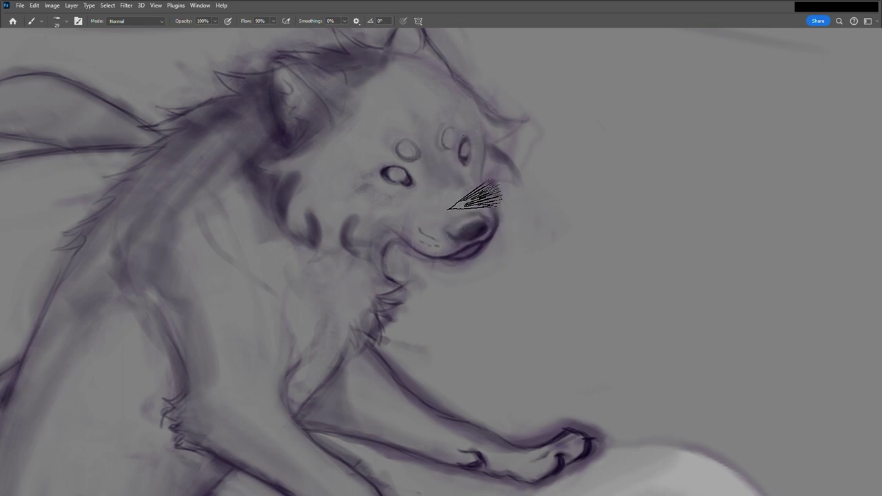
mouse_move(447, 216)
mouse_down()
mouse_move(423, 234)
mouse_move(394, 226)
mouse_up()
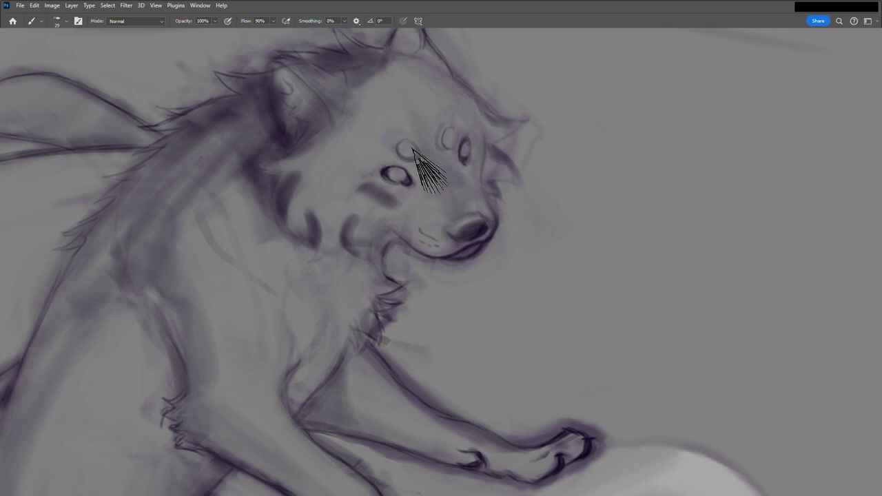
drag(423, 193, 372, 182)
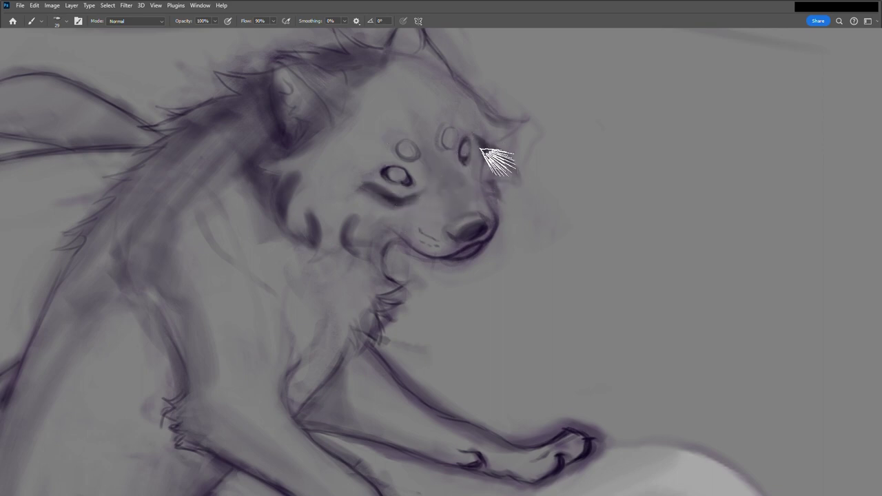
mouse_move(482, 135)
mouse_down()
mouse_move(476, 180)
mouse_move(432, 202)
mouse_move(486, 189)
mouse_move(472, 197)
mouse_move(425, 183)
mouse_move(448, 142)
mouse_move(446, 113)
mouse_move(386, 134)
mouse_move(415, 65)
mouse_move(440, 82)
mouse_up()
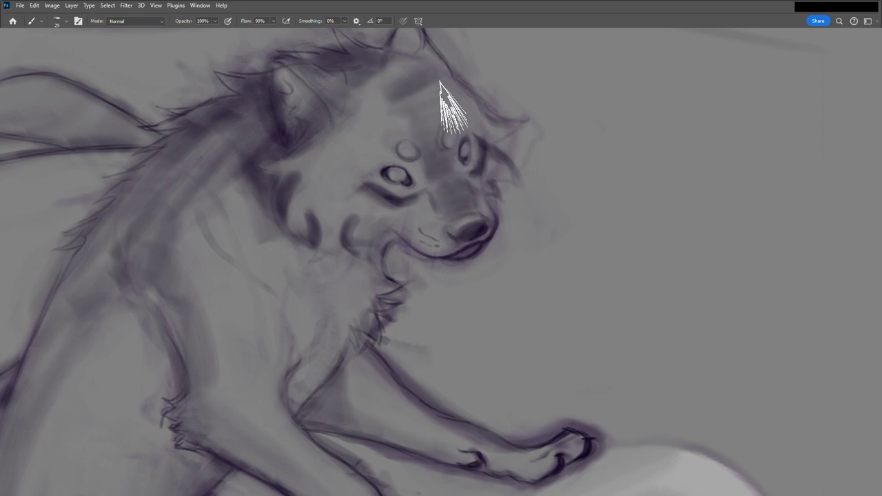
key(ctrl+z)
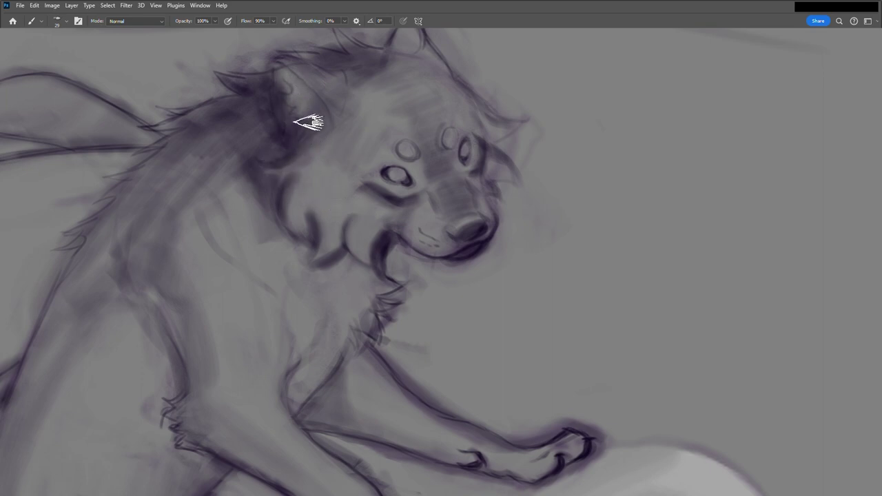
Zoom in close on the head, then lighten and define the ear.
mouse_move(350, 298)
mouse_down()
mouse_move(314, 138)
mouse_move(372, 145)
mouse_up()
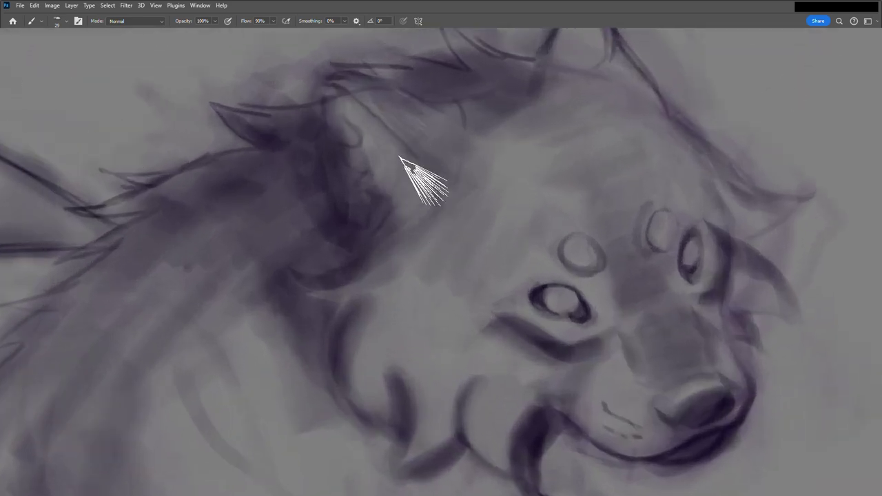
mouse_move(355, 270)
mouse_down()
mouse_move(347, 142)
mouse_move(335, 197)
mouse_move(324, 134)
mouse_move(346, 205)
mouse_move(364, 197)
mouse_move(345, 117)
mouse_move(384, 236)
mouse_move(379, 246)
mouse_move(359, 221)
mouse_move(354, 232)
mouse_move(338, 95)
mouse_move(398, 228)
mouse_move(477, 173)
mouse_move(457, 181)
mouse_move(445, 134)
mouse_move(437, 177)
mouse_move(364, 122)
mouse_move(457, 150)
mouse_move(423, 154)
mouse_move(384, 99)
mouse_move(572, 79)
mouse_move(470, 108)
mouse_move(521, 93)
mouse_move(519, 103)
mouse_move(490, 60)
mouse_move(399, 221)
mouse_up()
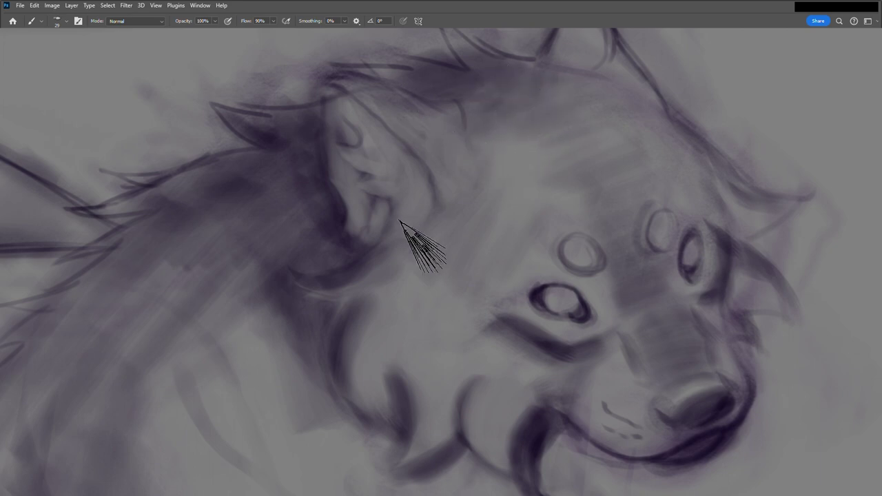
scroll(331, 223, down, 5)
Flip the canvas view horizontally (Ctrl+Shift+H) so the wolf faces left.
scroll(478, 192, up, 2)
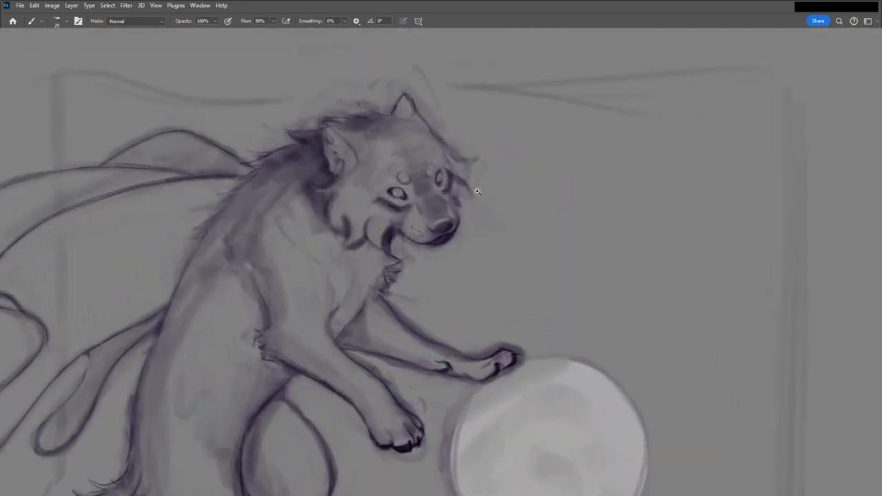
scroll(477, 191, up, 3)
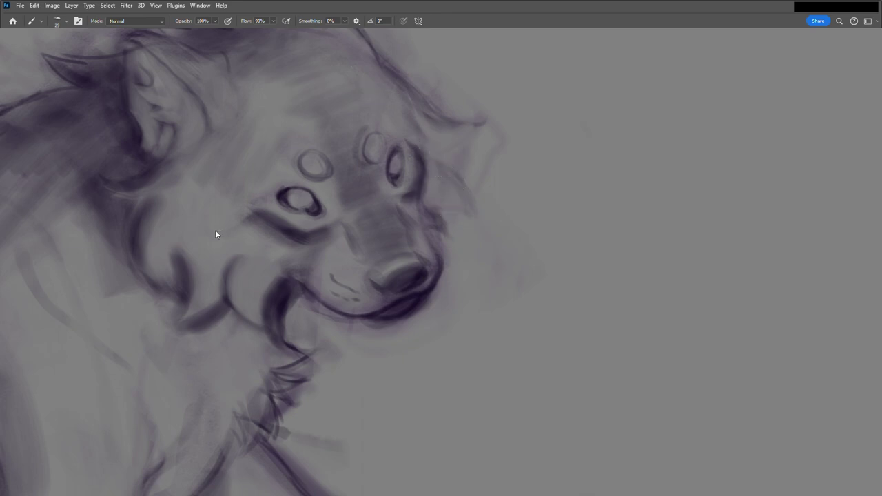
key(ctrl+shift+h)
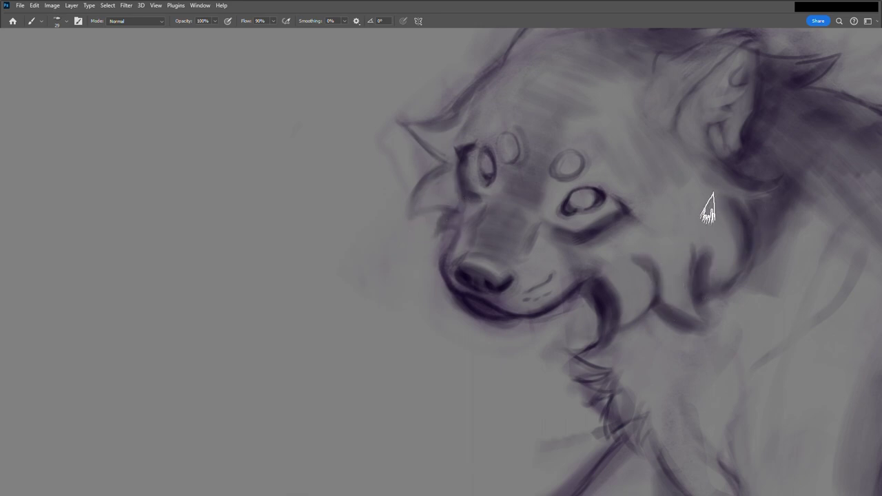
Shift the ear piece left and down, tilt it slightly, and commit the transform.
drag(231, 278, 409, 173)
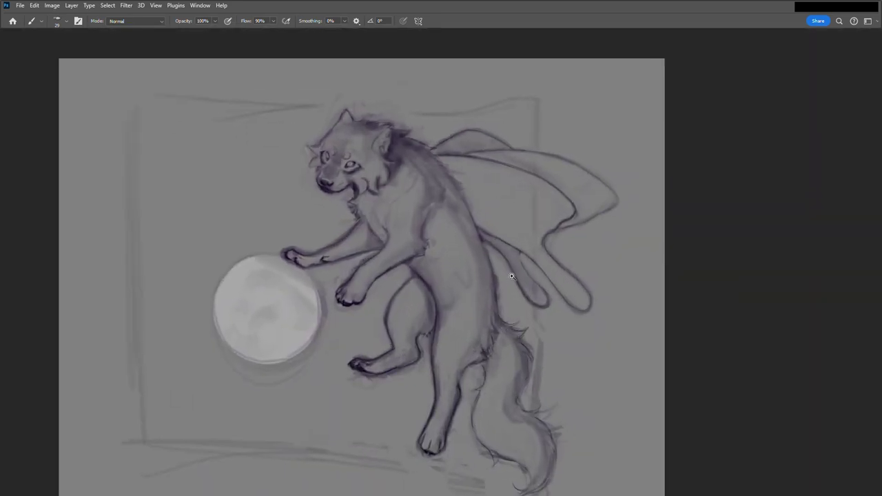
drag(408, 173, 358, 142)
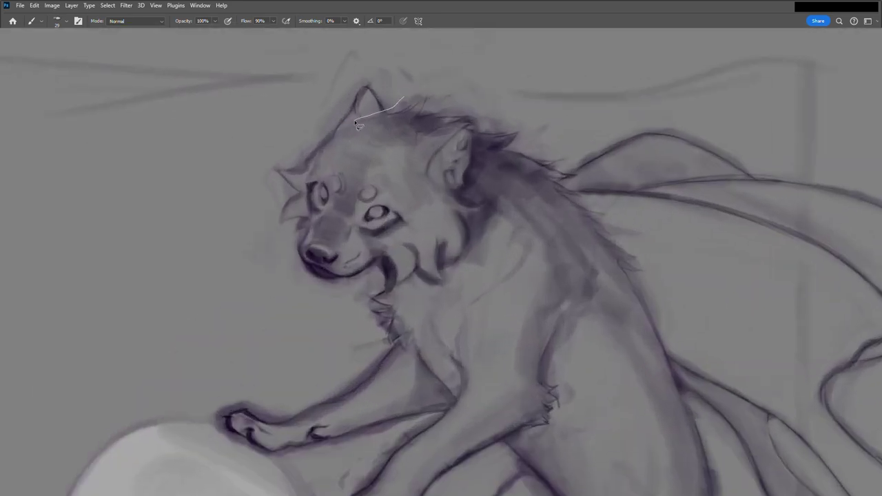
drag(377, 118, 368, 128)
drag(413, 111, 449, 126)
drag(347, 81, 369, 131)
key(Return)
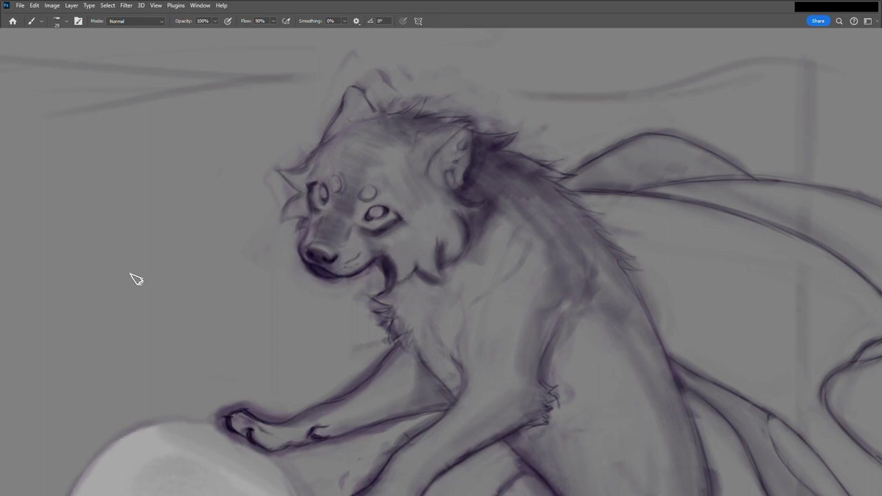
drag(437, 233, 475, 194)
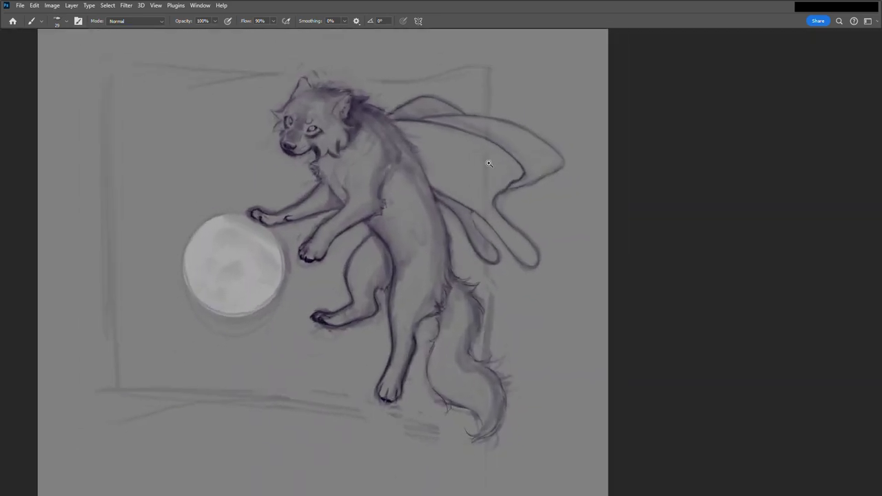
drag(392, 155, 452, 290)
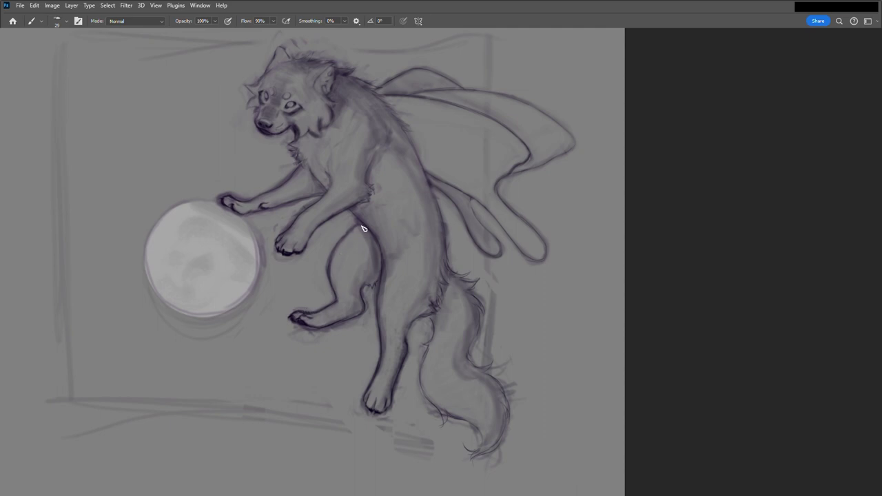
Zoom between the full canvas and close view, ending on the wolf's head and upper body.
key(ctrl+minus)
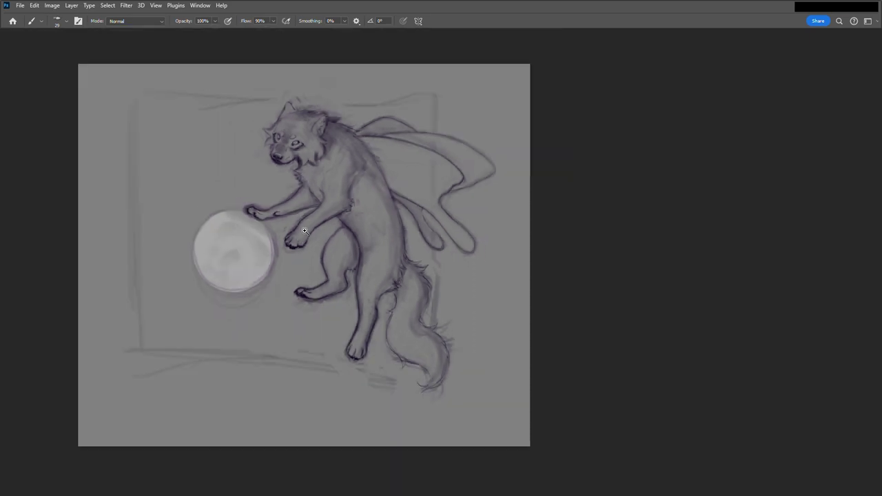
key(ctrl+plus)
key(ctrl+minus)
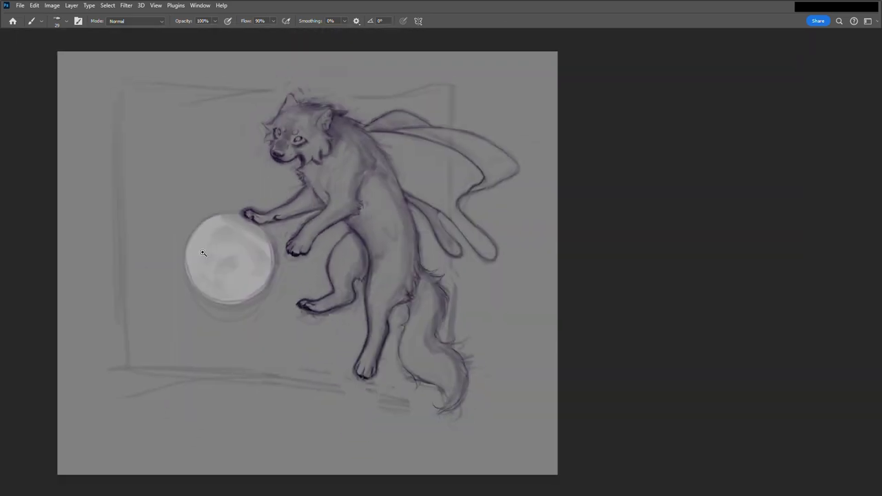
key(ctrl+plus)
key(ctrl+minus)
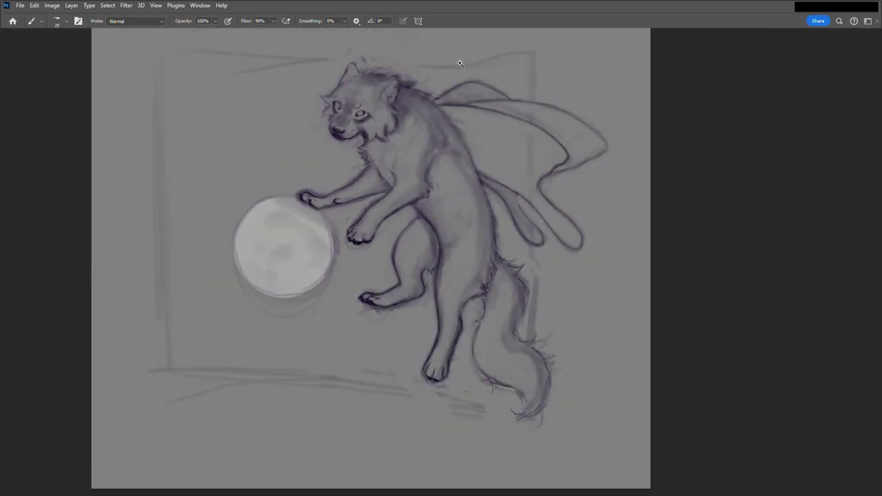
key(ctrl+plus)
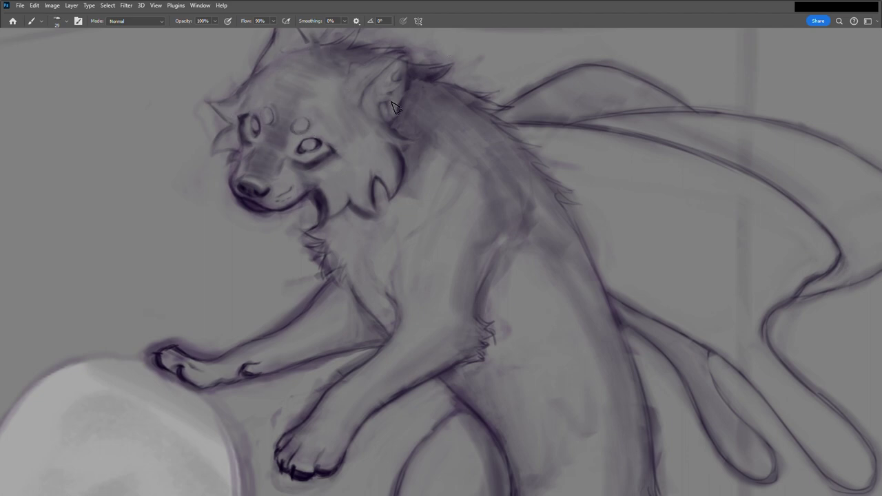
Add two highlight dots on the nose, then darken the nose and soften its highlight.
scroll(186, 193, up, 5)
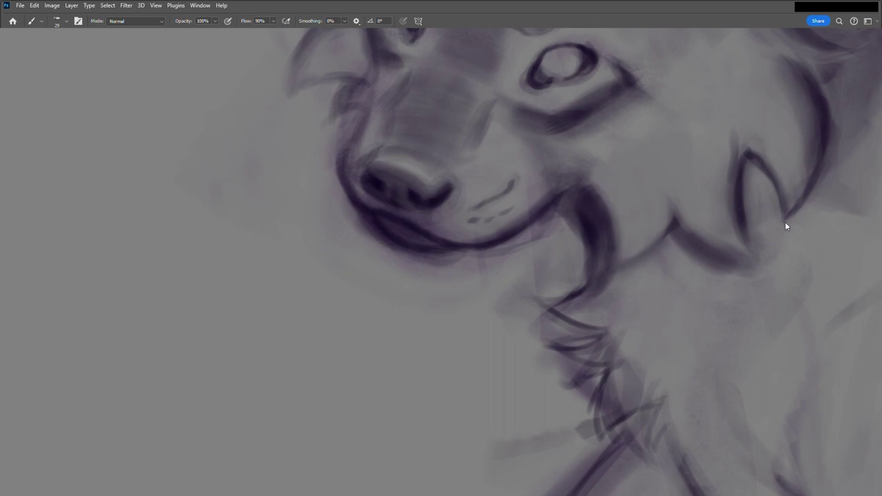
click(379, 187)
click(412, 200)
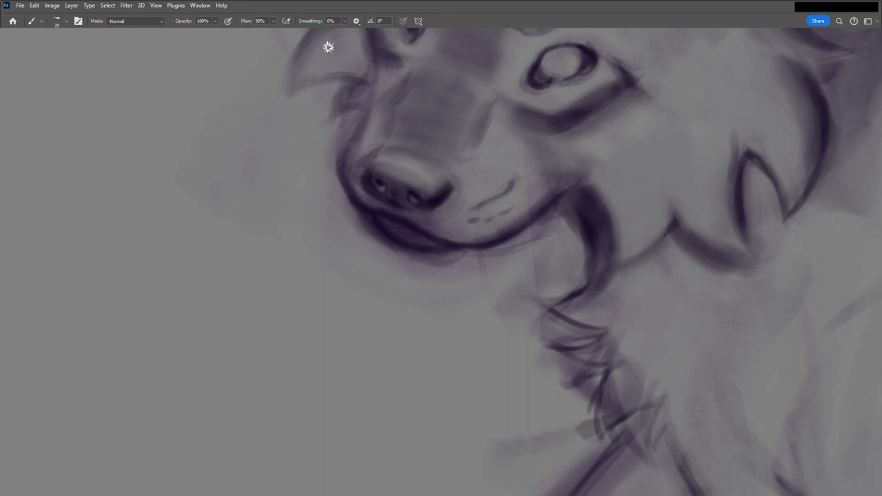
scroll(103, 285, down, 5)
scroll(295, 188, up, 4)
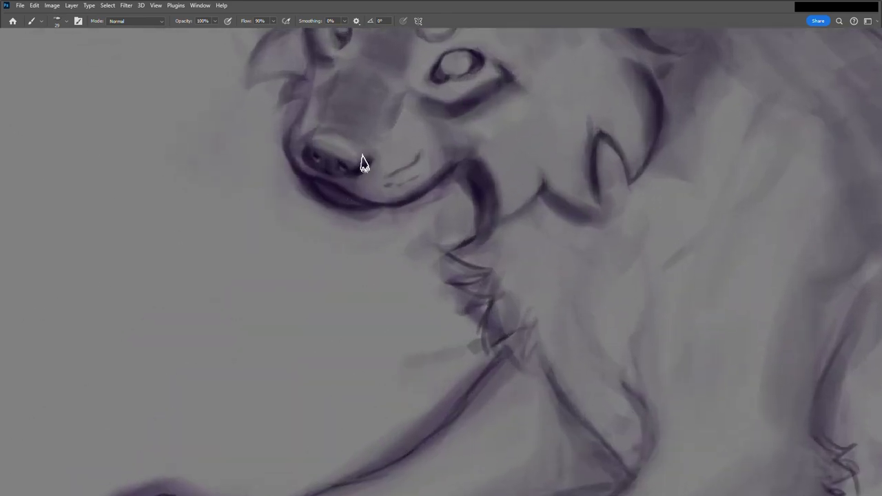
mouse_move(386, 178)
mouse_down()
mouse_move(335, 167)
mouse_move(360, 165)
mouse_move(321, 157)
mouse_move(341, 150)
mouse_move(329, 137)
mouse_up()
Darken fur between the ears, stroke the neck spike, rework the neck-wing join, lighten the inner ear.
key(ctrl+0)
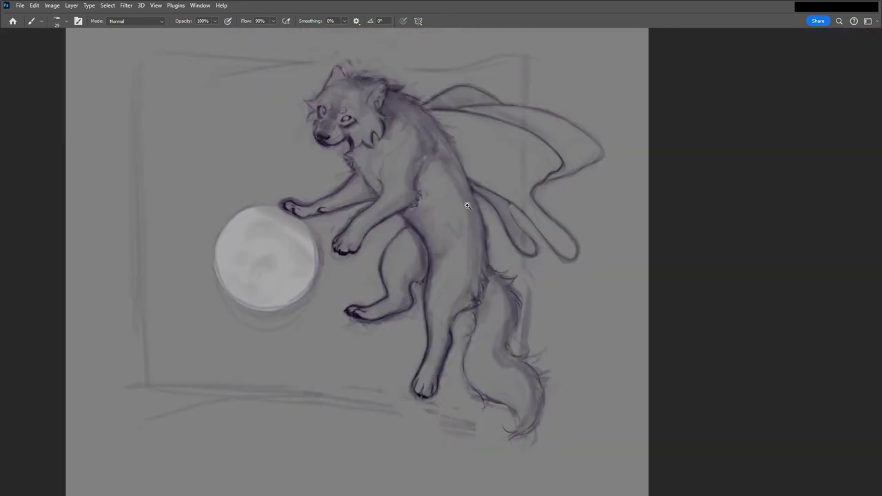
click(355, 101)
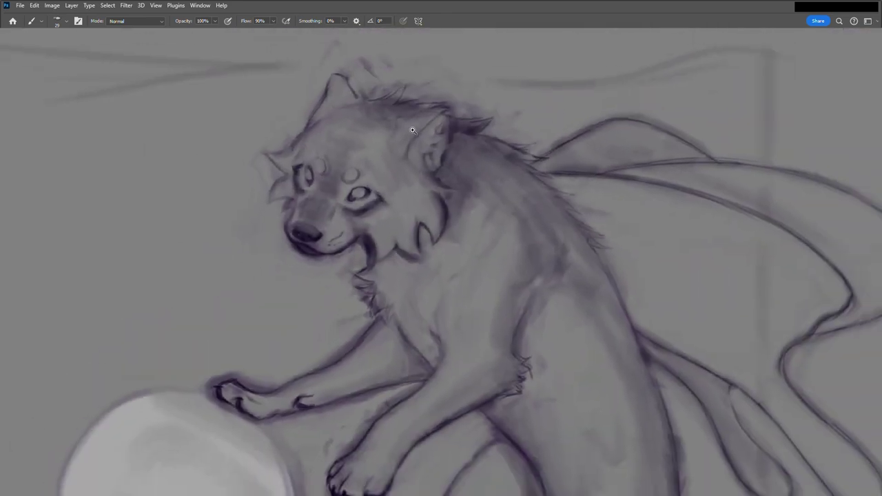
mouse_move(386, 122)
mouse_down()
mouse_move(437, 104)
mouse_move(393, 108)
mouse_move(458, 98)
mouse_move(423, 112)
mouse_up()
mouse_move(485, 134)
mouse_down()
mouse_move(513, 118)
mouse_move(461, 165)
mouse_move(459, 181)
mouse_move(483, 131)
mouse_up()
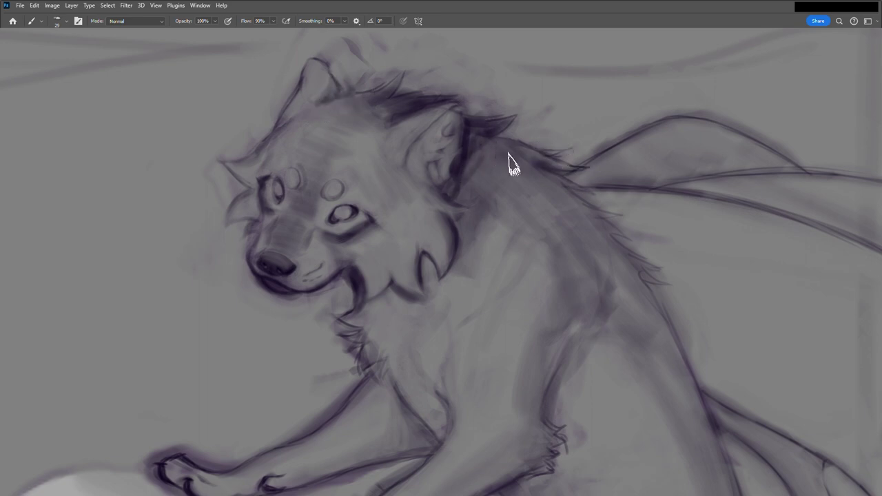
drag(551, 173, 585, 153)
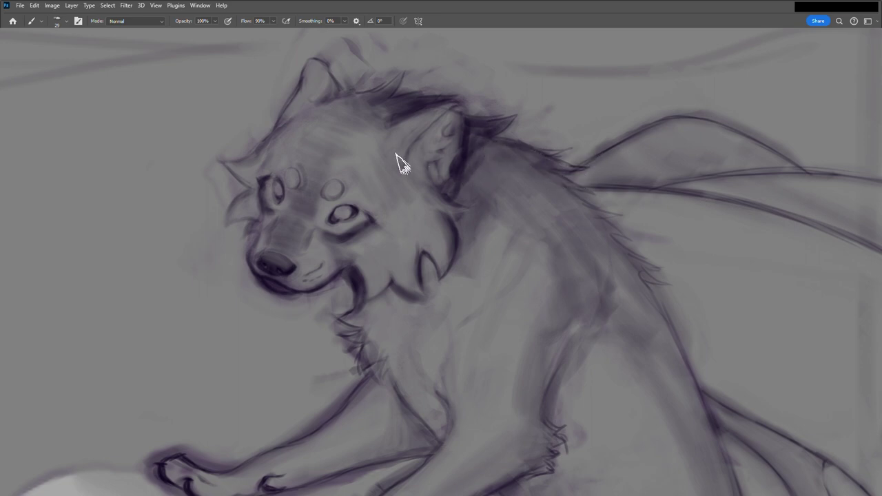
drag(437, 134, 444, 141)
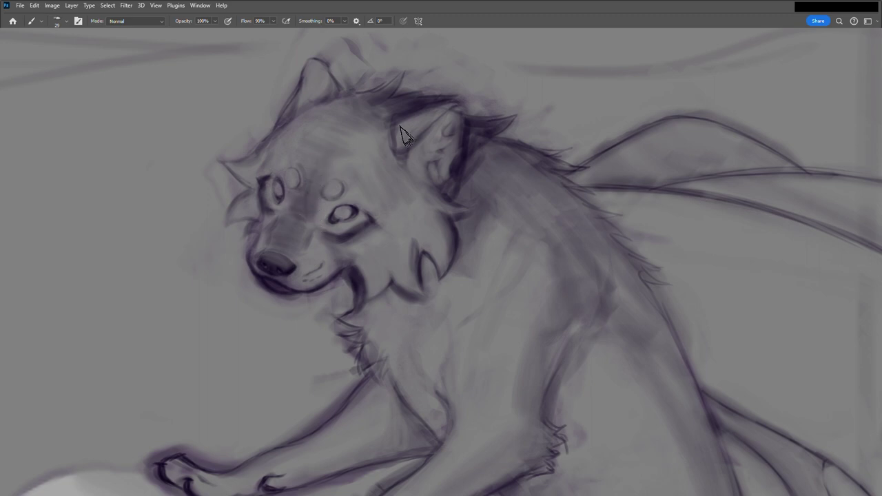
drag(283, 236, 513, 352)
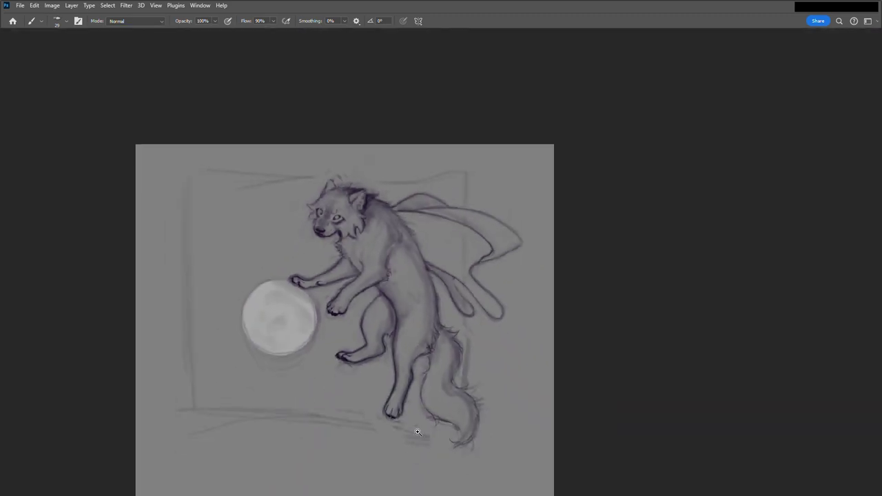
Lasso around the wolf and moon, invert, and fill the background with dark navy.
drag(457, 417, 495, 388)
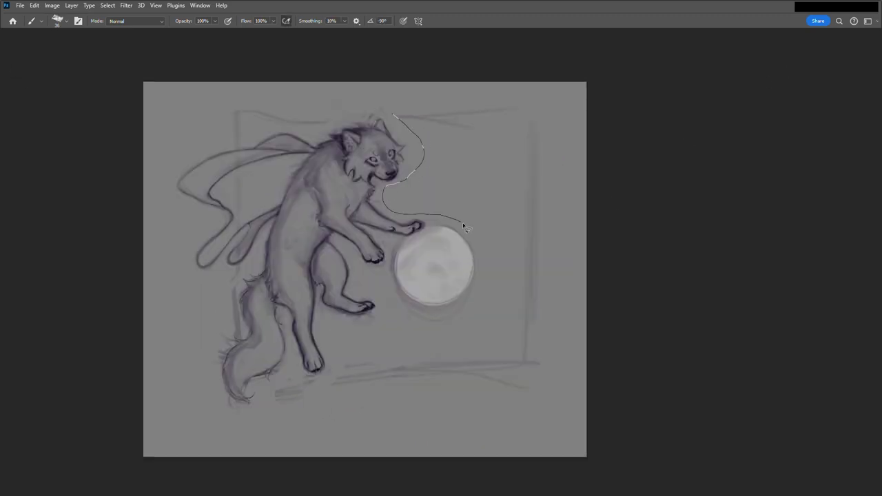
drag(465, 227, 405, 311)
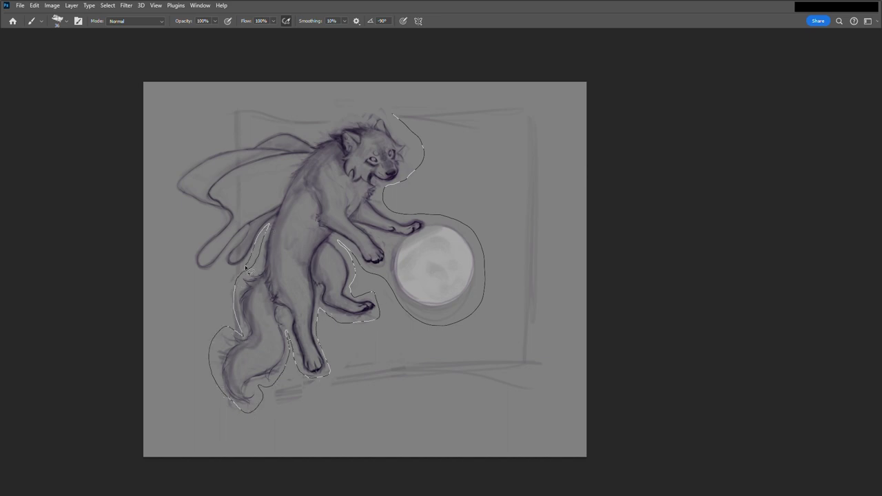
drag(219, 260, 227, 218)
drag(319, 139, 391, 115)
key(ctrl+shift+i)
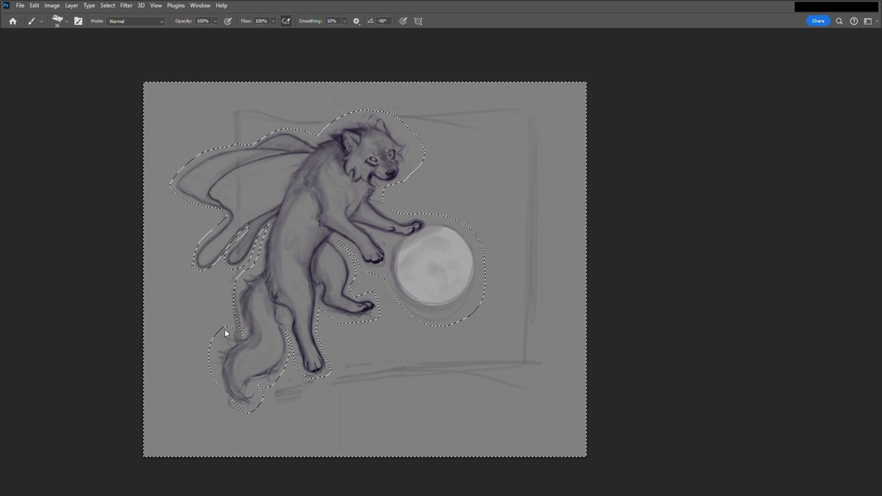
key(alt+BackSpace)
key(ctrl+d)
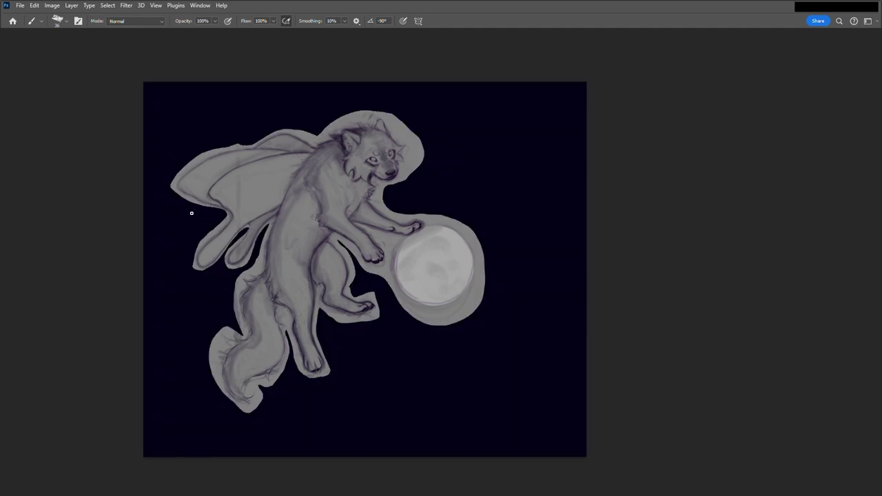
Try a dark stroke along the wolf's right outline, then undo it.
scroll(435, 141, up, 4)
mouse_move(413, 176)
mouse_down()
mouse_move(444, 237)
mouse_move(461, 183)
mouse_move(445, 152)
mouse_move(406, 138)
mouse_move(390, 149)
mouse_move(405, 200)
mouse_move(378, 188)
mouse_move(404, 158)
mouse_move(414, 228)
mouse_move(414, 152)
mouse_move(446, 189)
mouse_move(386, 195)
mouse_move(393, 223)
mouse_move(380, 228)
mouse_move(354, 276)
mouse_move(407, 246)
mouse_move(415, 200)
mouse_move(360, 221)
mouse_up()
key(ctrl+z)
Paint navy over the grey patch under the chin, beneath the jaw, and along the foreleg and paw.
mouse_move(359, 257)
mouse_down()
mouse_move(338, 252)
mouse_move(324, 261)
mouse_move(342, 263)
mouse_move(368, 246)
mouse_move(321, 268)
mouse_move(280, 246)
mouse_move(275, 264)
mouse_move(295, 270)
mouse_move(277, 245)
mouse_up()
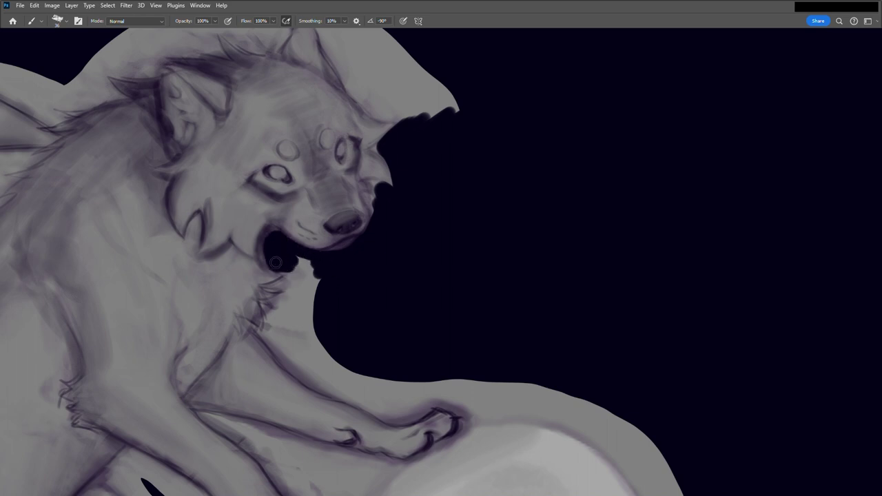
mouse_move(335, 271)
mouse_down()
mouse_move(315, 292)
mouse_move(286, 272)
mouse_move(308, 310)
mouse_move(293, 324)
mouse_move(274, 315)
mouse_move(283, 359)
mouse_move(377, 415)
mouse_move(407, 392)
mouse_up()
mouse_move(414, 423)
mouse_down()
mouse_move(459, 388)
mouse_move(396, 409)
mouse_move(307, 374)
mouse_move(291, 341)
mouse_up()
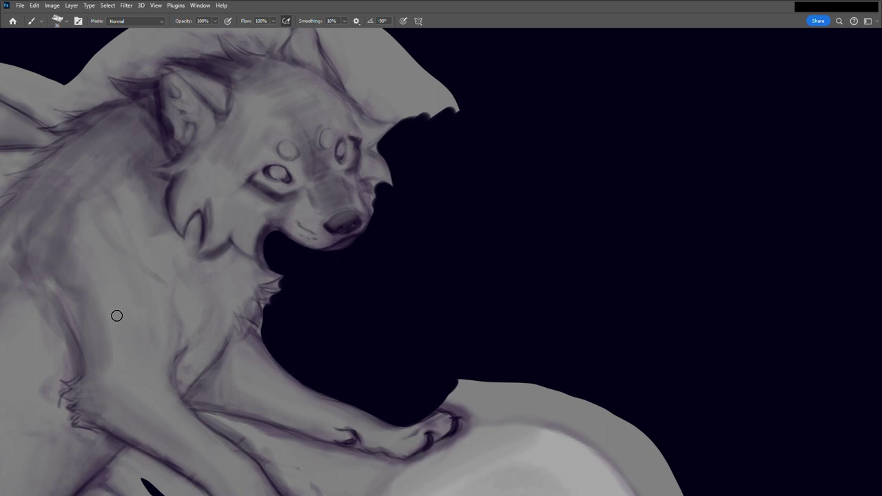
Paint navy over the grey gaps along the leg edges, between leg and paw, and around the paw.
scroll(402, 282, down, 5)
scroll(308, 173, up, 3)
scroll(58, 205, up, 2)
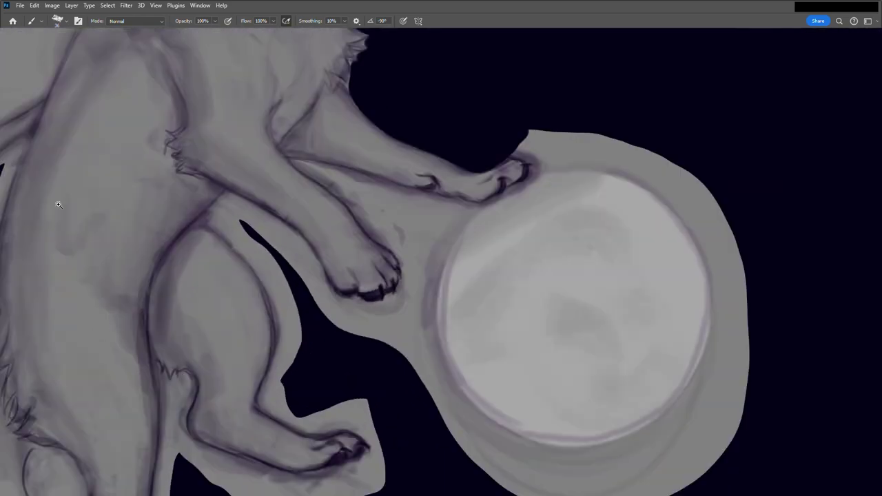
mouse_move(228, 198)
mouse_down()
mouse_move(210, 213)
mouse_move(275, 217)
mouse_up()
drag(207, 222, 270, 288)
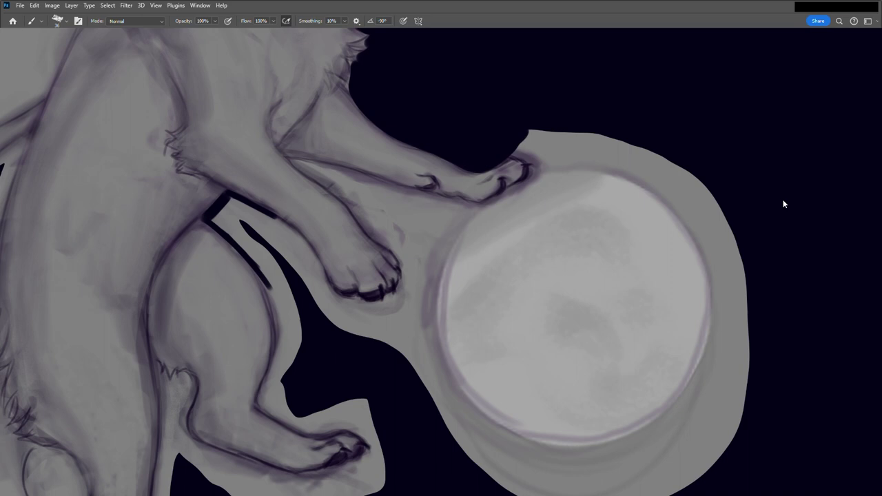
mouse_move(232, 236)
mouse_down()
mouse_move(277, 285)
mouse_move(289, 317)
mouse_up()
mouse_move(254, 261)
mouse_down()
mouse_move(284, 324)
mouse_move(287, 358)
mouse_move(270, 410)
mouse_move(303, 429)
mouse_move(348, 425)
mouse_move(375, 447)
mouse_move(378, 411)
mouse_move(326, 431)
mouse_move(296, 418)
mouse_move(302, 319)
mouse_move(230, 211)
mouse_move(234, 223)
mouse_move(281, 228)
mouse_move(301, 245)
mouse_up()
mouse_move(315, 265)
mouse_down()
mouse_move(278, 244)
mouse_move(311, 289)
mouse_move(339, 309)
mouse_move(378, 309)
mouse_move(402, 301)
mouse_move(412, 278)
mouse_move(398, 241)
mouse_up()
mouse_move(305, 165)
mouse_down()
mouse_move(355, 203)
mouse_move(350, 197)
mouse_move(401, 253)
mouse_up()
mouse_move(357, 316)
mouse_down()
mouse_move(364, 335)
mouse_move(385, 349)
mouse_move(400, 345)
mouse_move(420, 267)
mouse_move(366, 205)
mouse_move(321, 173)
mouse_move(398, 197)
mouse_move(474, 207)
mouse_move(368, 197)
mouse_move(327, 180)
mouse_up()
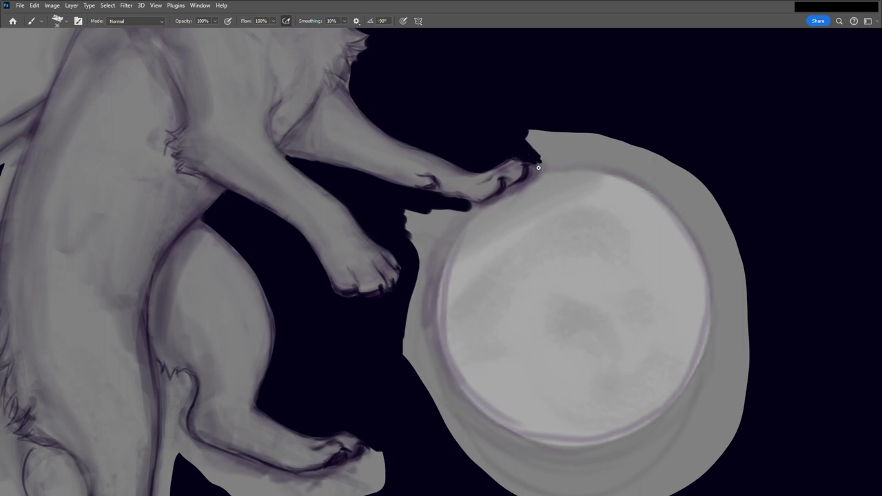
mouse_move(548, 160)
mouse_down()
mouse_move(554, 144)
mouse_move(539, 138)
mouse_up()
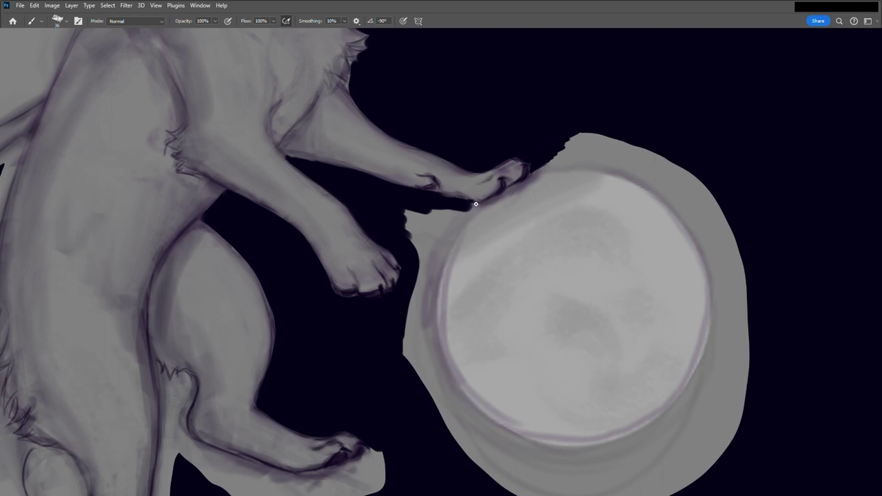
Paint navy along the moon's left edge, around its bottom, and arching across its top.
drag(445, 273, 434, 336)
drag(434, 290, 441, 370)
mouse_move(441, 330)
mouse_down()
mouse_move(458, 389)
mouse_move(476, 414)
mouse_up()
mouse_move(445, 364)
mouse_down()
mouse_move(494, 426)
mouse_move(515, 434)
mouse_up()
drag(472, 412, 538, 447)
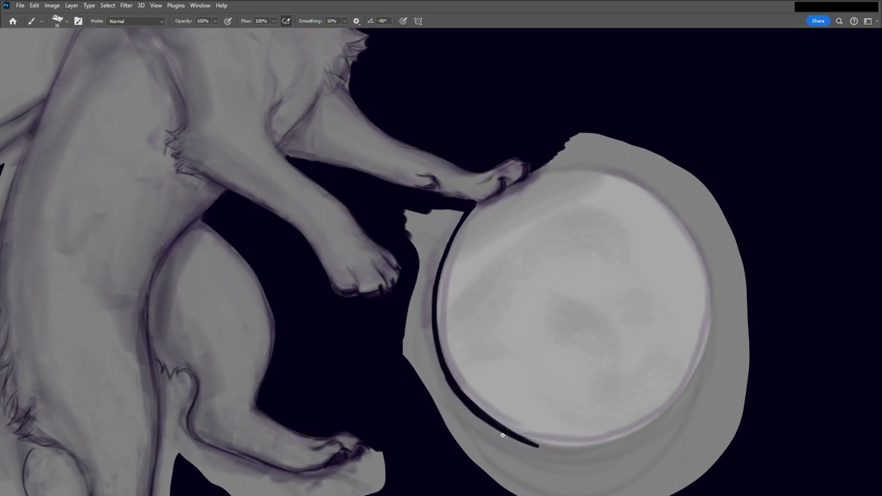
mouse_move(452, 236)
mouse_down()
mouse_move(433, 307)
mouse_move(439, 360)
mouse_up()
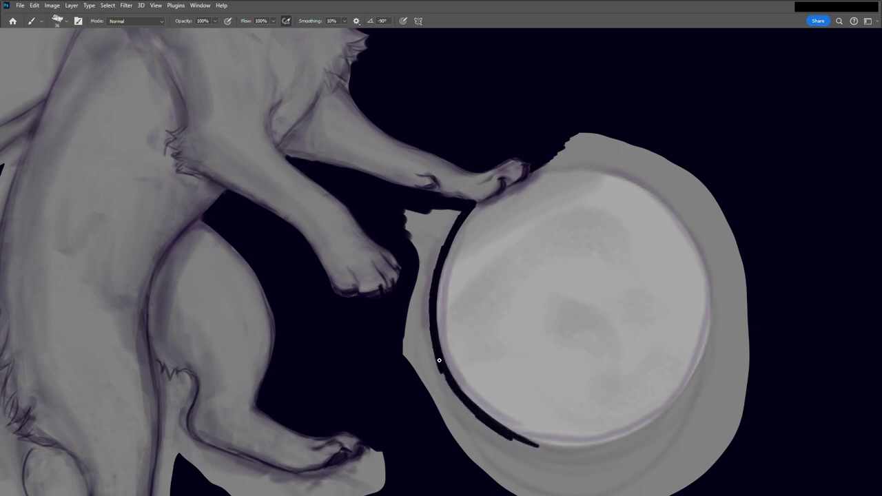
mouse_move(455, 208)
mouse_down()
mouse_move(434, 299)
mouse_move(431, 363)
mouse_up()
drag(545, 165, 641, 180)
drag(582, 149, 651, 180)
mouse_move(555, 147)
mouse_down()
mouse_move(661, 185)
mouse_move(669, 198)
mouse_up()
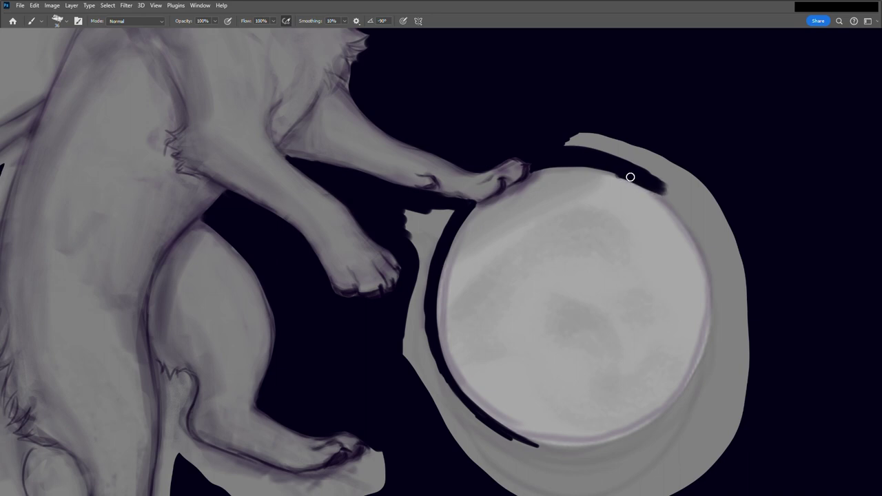
Continue navy down the moon's right and bottom rim and cover the grey bands beside it.
drag(630, 177, 700, 236)
mouse_move(669, 205)
mouse_down()
mouse_move(705, 243)
mouse_move(721, 303)
mouse_move(714, 315)
mouse_move(724, 301)
mouse_move(714, 366)
mouse_move(712, 356)
mouse_up()
drag(710, 324, 678, 415)
drag(720, 344, 674, 434)
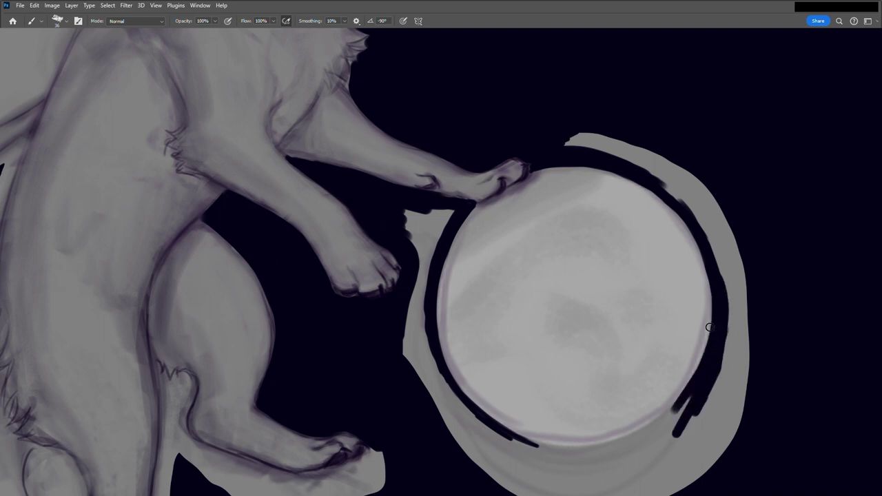
mouse_move(452, 392)
mouse_down()
mouse_move(514, 445)
mouse_move(559, 457)
mouse_move(607, 452)
mouse_move(691, 400)
mouse_move(622, 451)
mouse_move(696, 409)
mouse_move(612, 465)
mouse_move(533, 459)
mouse_move(481, 436)
mouse_up()
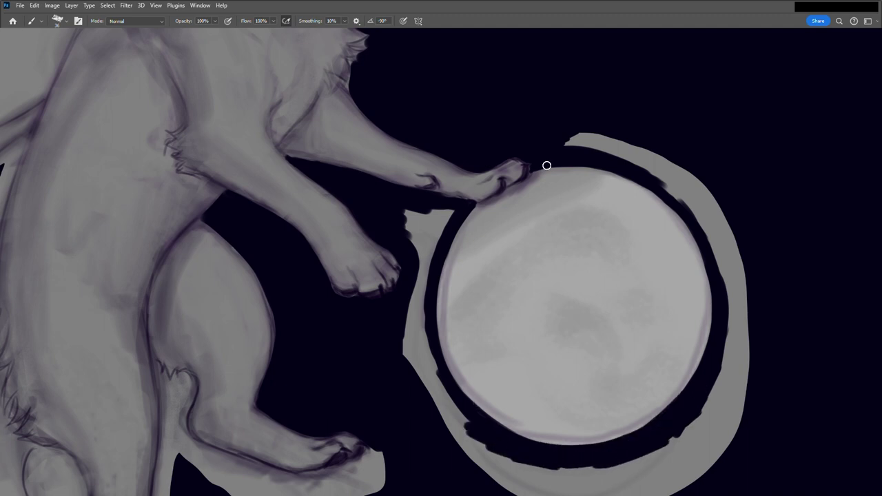
mouse_move(443, 220)
mouse_down()
mouse_move(421, 211)
mouse_move(449, 213)
mouse_move(418, 315)
mouse_move(419, 388)
mouse_move(445, 393)
mouse_move(477, 451)
mouse_move(512, 471)
mouse_move(558, 485)
mouse_move(666, 490)
mouse_move(569, 482)
mouse_move(593, 472)
mouse_move(686, 491)
mouse_move(641, 460)
mouse_up()
mouse_move(744, 386)
mouse_down()
mouse_move(728, 405)
mouse_move(705, 482)
mouse_move(668, 466)
mouse_up()
mouse_move(737, 406)
mouse_down()
mouse_move(731, 320)
mouse_move(756, 385)
mouse_move(713, 206)
mouse_move(571, 142)
mouse_move(641, 151)
mouse_up()
Paint out the grey slivers under the moon and around the hind paw, filling the leg-tail notch.
scroll(18, 310, down, 3)
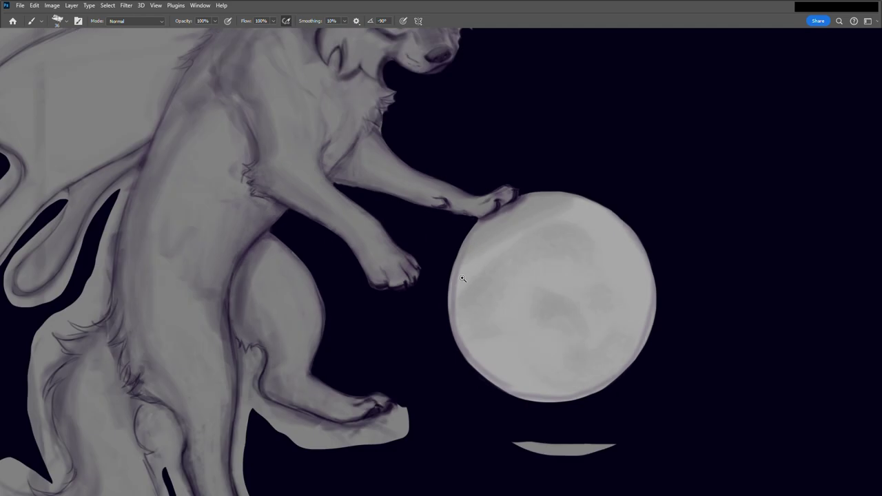
scroll(461, 393, down, 3)
scroll(447, 381, up, 6)
drag(675, 245, 591, 246)
mouse_move(458, 238)
mouse_down()
mouse_move(494, 215)
mouse_move(455, 230)
mouse_move(435, 255)
mouse_move(374, 212)
mouse_move(400, 218)
mouse_move(366, 214)
mouse_move(360, 195)
mouse_move(352, 275)
mouse_move(376, 338)
mouse_move(371, 363)
mouse_move(376, 353)
mouse_move(341, 376)
mouse_up()
drag(277, 238, 310, 310)
mouse_move(296, 262)
mouse_down()
mouse_move(321, 351)
mouse_move(349, 372)
mouse_up()
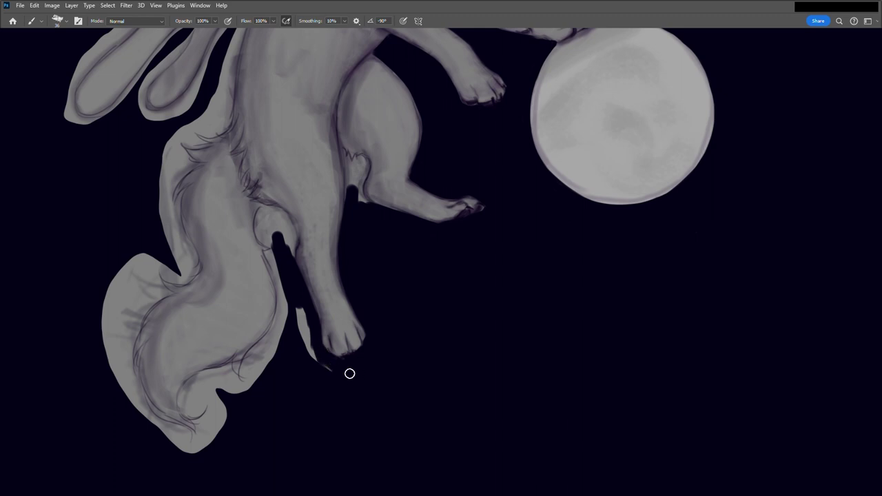
drag(300, 311, 314, 348)
mouse_move(289, 246)
mouse_down()
mouse_move(276, 246)
mouse_move(272, 197)
mouse_move(297, 240)
mouse_move(285, 227)
mouse_up()
Trim the tail's right and lower-left edges, notch its left edge, and reshape the inner leg edge.
mouse_move(278, 259)
mouse_down()
mouse_move(289, 305)
mouse_move(256, 364)
mouse_move(254, 399)
mouse_move(239, 419)
mouse_move(216, 397)
mouse_move(195, 395)
mouse_move(219, 416)
mouse_move(210, 459)
mouse_move(245, 397)
mouse_move(227, 374)
mouse_move(235, 395)
mouse_up()
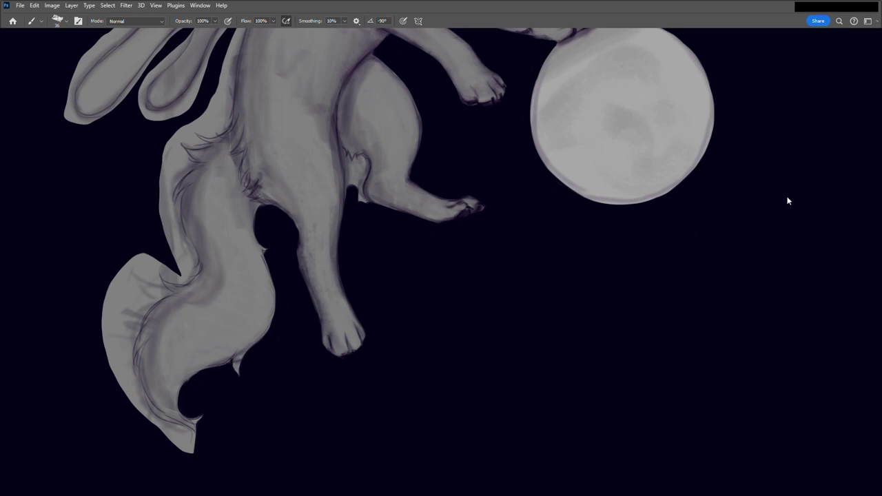
mouse_move(137, 381)
mouse_down()
mouse_move(150, 414)
mouse_move(193, 437)
mouse_move(177, 434)
mouse_move(195, 464)
mouse_move(142, 411)
mouse_move(94, 335)
mouse_move(134, 262)
mouse_move(118, 354)
mouse_move(130, 362)
mouse_move(139, 331)
mouse_move(129, 372)
mouse_move(142, 269)
mouse_up()
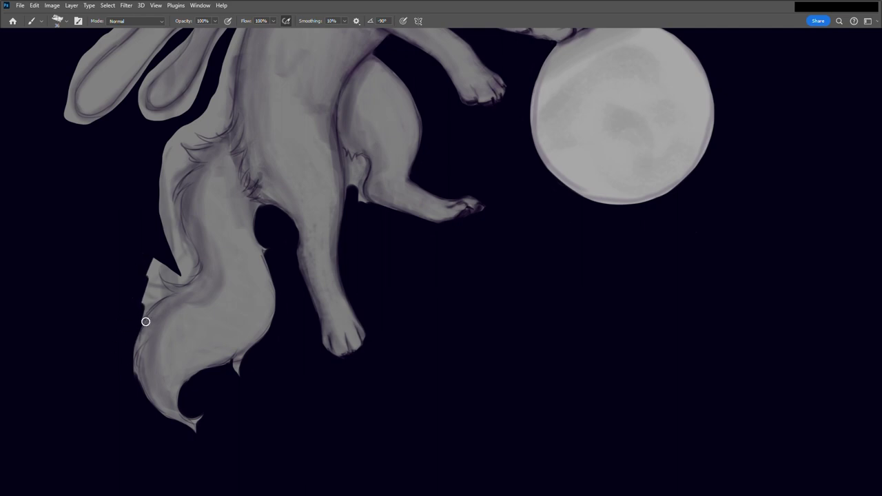
mouse_move(154, 307)
mouse_down()
mouse_move(162, 297)
mouse_move(149, 300)
mouse_up()
mouse_move(177, 273)
mouse_down()
mouse_move(173, 284)
mouse_move(181, 230)
mouse_move(166, 181)
mouse_move(173, 138)
mouse_move(169, 213)
mouse_up()
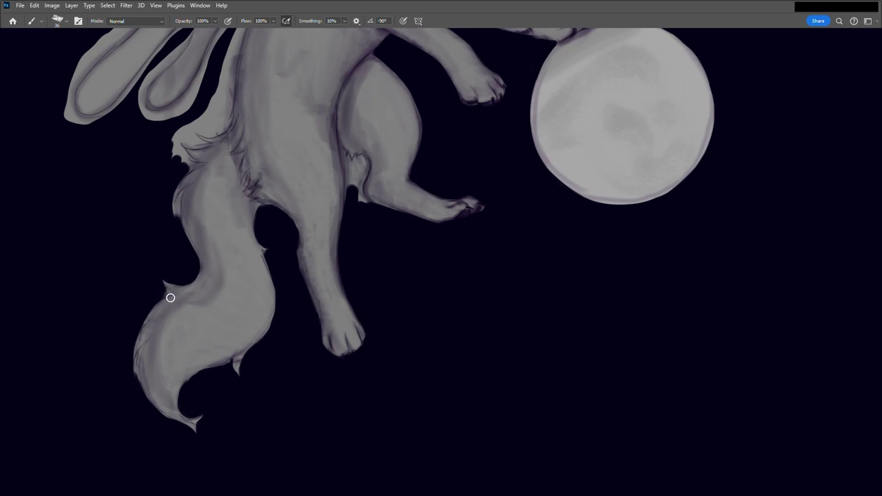
mouse_move(145, 325)
mouse_down()
mouse_move(144, 399)
mouse_move(216, 446)
mouse_up()
mouse_move(353, 166)
mouse_down()
mouse_move(364, 199)
mouse_move(366, 172)
mouse_up()
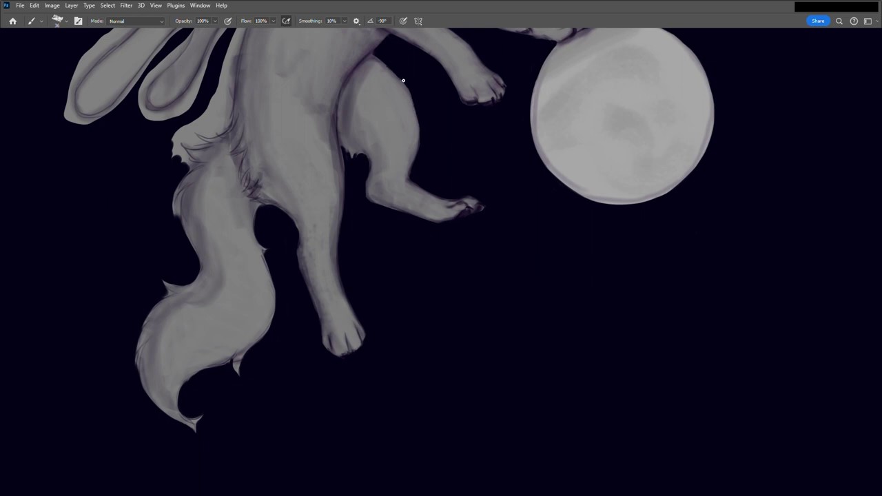
Paint out grey spikes and slivers along the fur edge, under the neck and beside the inner wing lobe.
key(ctrl+0)
click(309, 265)
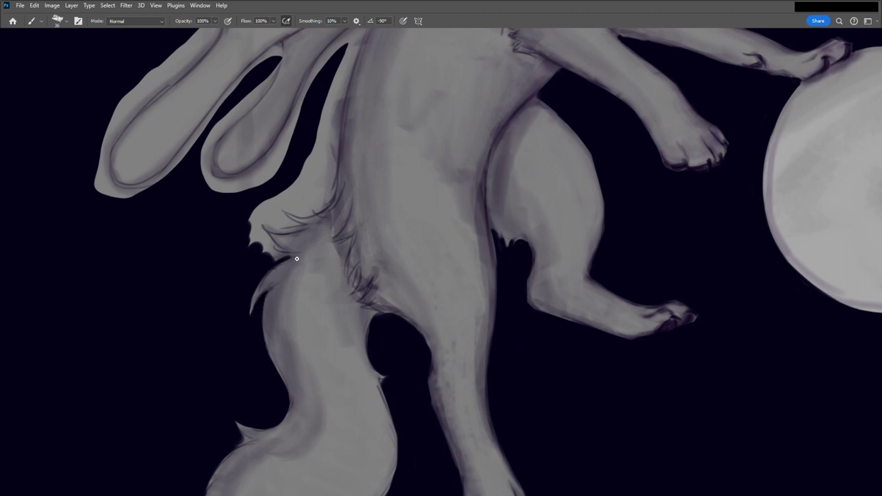
drag(254, 301, 251, 325)
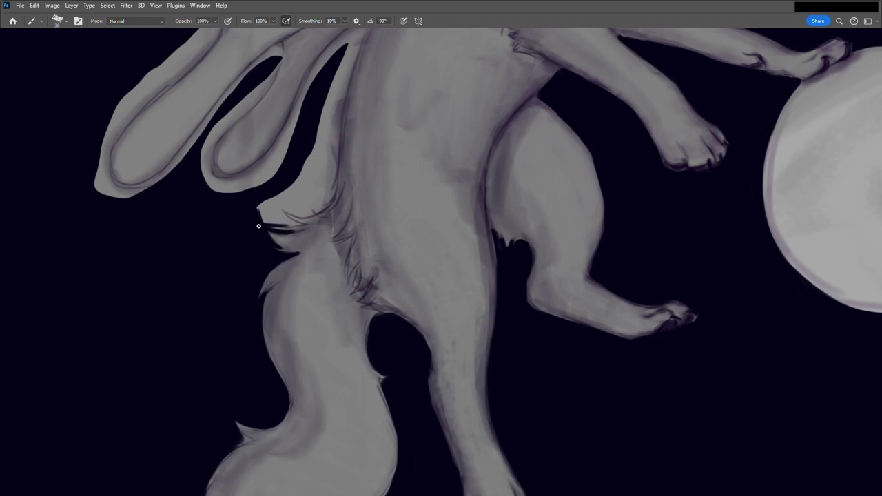
drag(295, 221, 278, 211)
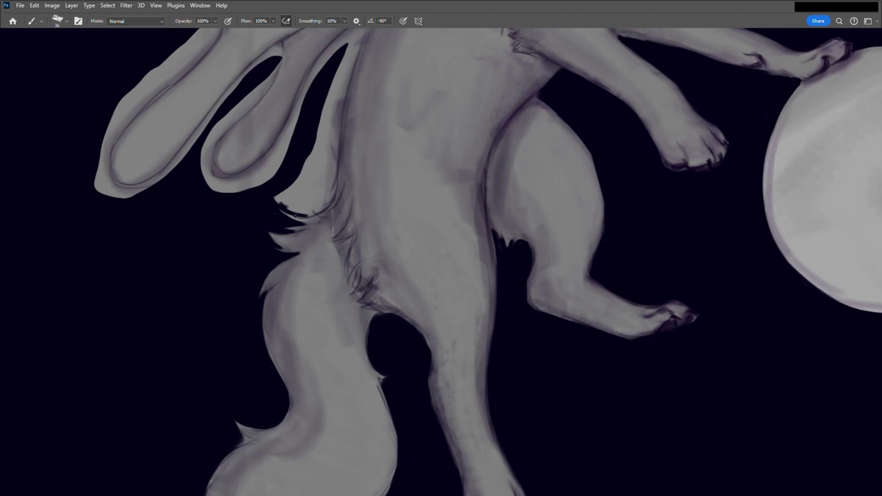
drag(350, 74, 336, 186)
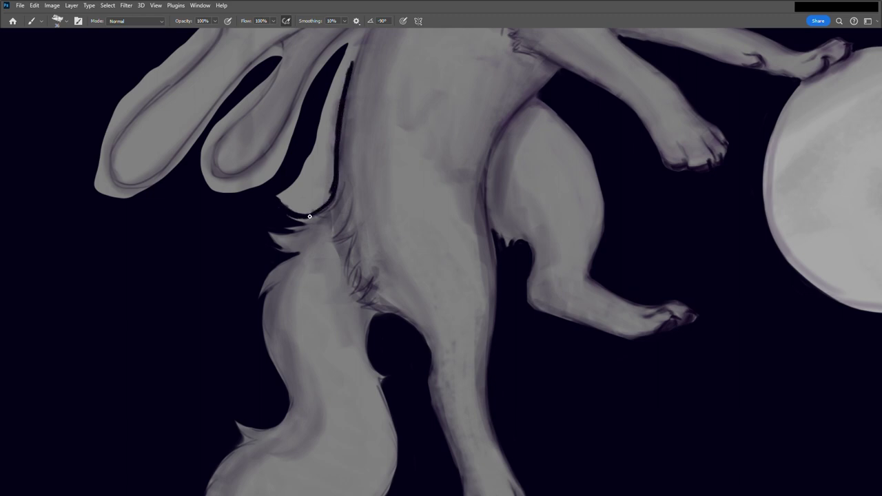
mouse_move(284, 211)
mouse_down()
mouse_move(311, 167)
mouse_move(320, 201)
mouse_up()
mouse_move(316, 158)
mouse_down()
mouse_move(325, 202)
mouse_move(338, 131)
mouse_move(329, 86)
mouse_move(297, 151)
mouse_move(309, 134)
mouse_move(228, 142)
mouse_up()
Trim the wing lobe's upper edge with background colour, narrowing it and rounding its tip.
mouse_move(268, 63)
mouse_down()
mouse_move(272, 95)
mouse_move(228, 138)
mouse_move(210, 181)
mouse_move(274, 87)
mouse_move(211, 181)
mouse_move(228, 200)
mouse_move(230, 130)
mouse_move(273, 80)
mouse_up()
key(ctrl+z)
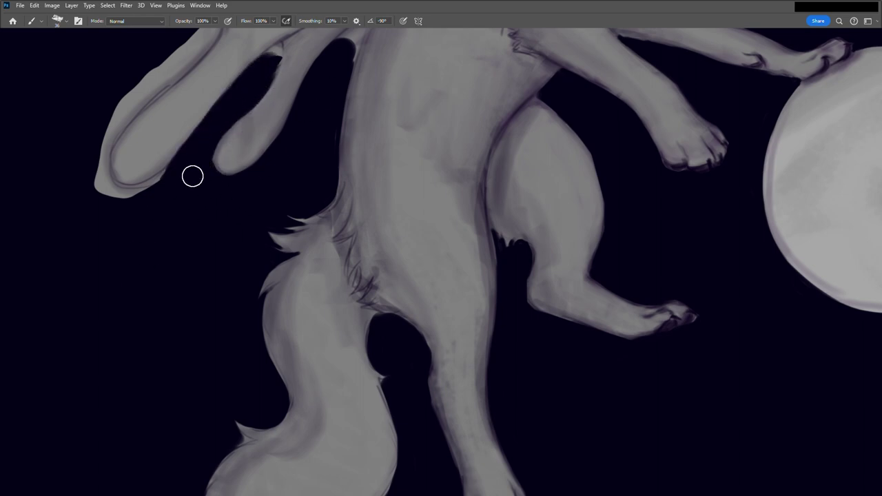
mouse_move(158, 73)
mouse_down()
mouse_move(197, 63)
mouse_move(116, 122)
mouse_up()
mouse_move(170, 92)
mouse_down()
mouse_move(100, 187)
mouse_move(116, 145)
mouse_move(111, 177)
mouse_move(108, 165)
mouse_move(163, 204)
mouse_up()
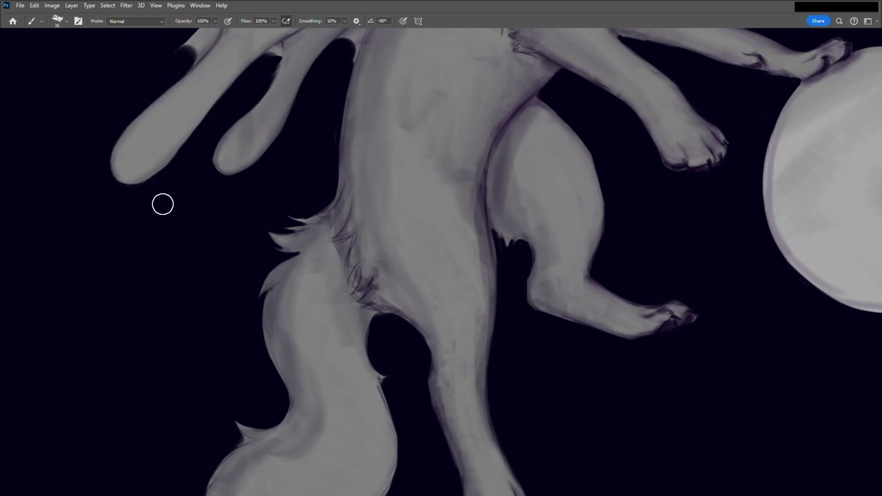
Trim the wing's upper-left outline and the fur above the head with navy, undoing the last strokes.
key(ctrl+0)
scroll(499, 118, up, 3)
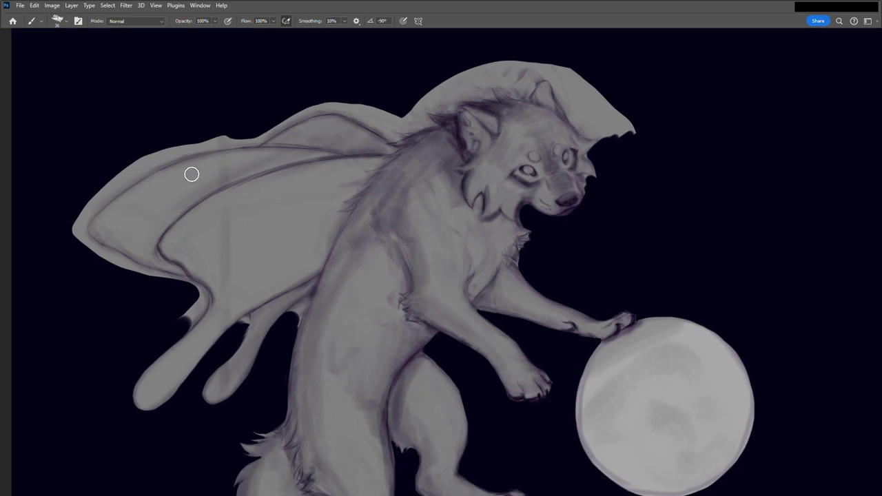
mouse_move(202, 168)
mouse_down()
mouse_move(234, 144)
mouse_move(251, 146)
mouse_move(200, 156)
mouse_move(79, 242)
mouse_move(276, 112)
mouse_move(287, 128)
mouse_move(268, 144)
mouse_move(231, 151)
mouse_up()
mouse_move(394, 101)
mouse_down()
mouse_move(296, 124)
mouse_move(403, 124)
mouse_move(530, 67)
mouse_move(567, 103)
mouse_move(559, 81)
mouse_move(591, 134)
mouse_move(616, 141)
mouse_move(605, 116)
mouse_move(542, 69)
mouse_move(406, 117)
mouse_move(340, 114)
mouse_move(394, 138)
mouse_move(427, 109)
mouse_move(558, 81)
mouse_up()
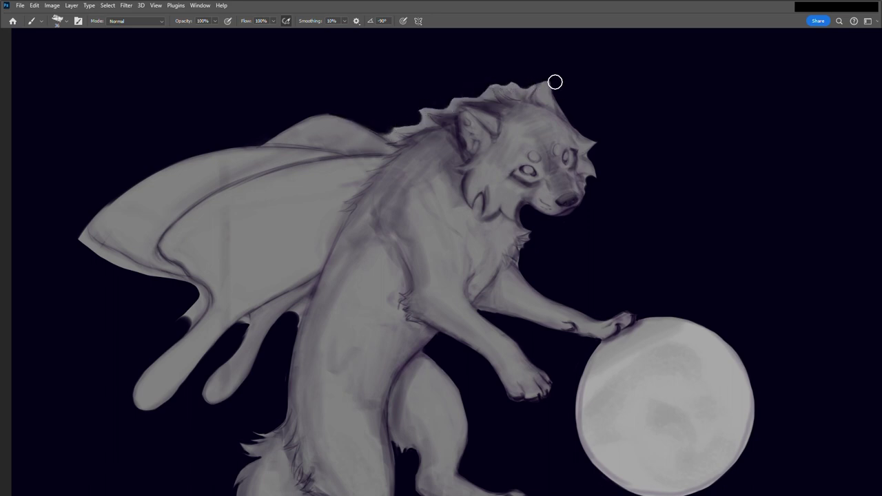
key(ctrl+z)
Trim the head and neck fur and the wing's lower-left edge with navy, darkening the gaps between lobes and body.
drag(558, 80, 383, 130)
mouse_move(185, 328)
mouse_down()
mouse_move(189, 334)
mouse_move(210, 304)
mouse_move(99, 256)
mouse_move(89, 233)
mouse_up()
drag(92, 244, 134, 262)
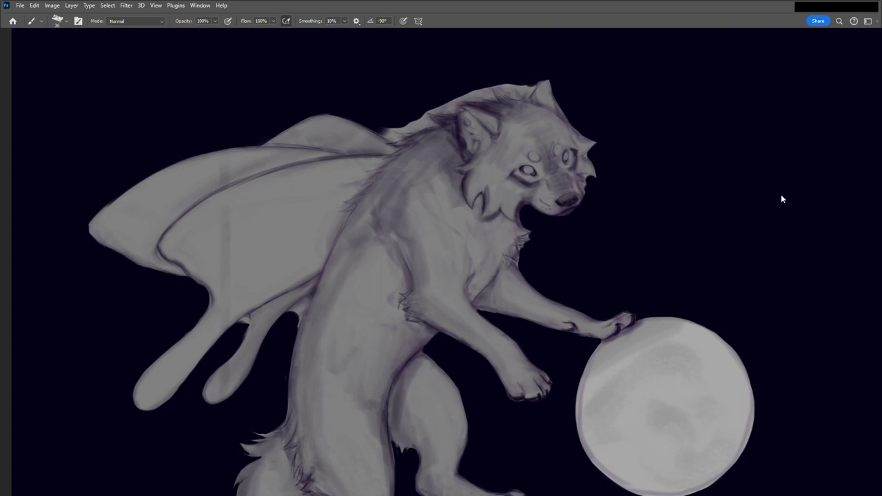
mouse_move(287, 322)
mouse_down()
mouse_move(311, 301)
mouse_move(304, 332)
mouse_up()
drag(243, 334, 246, 334)
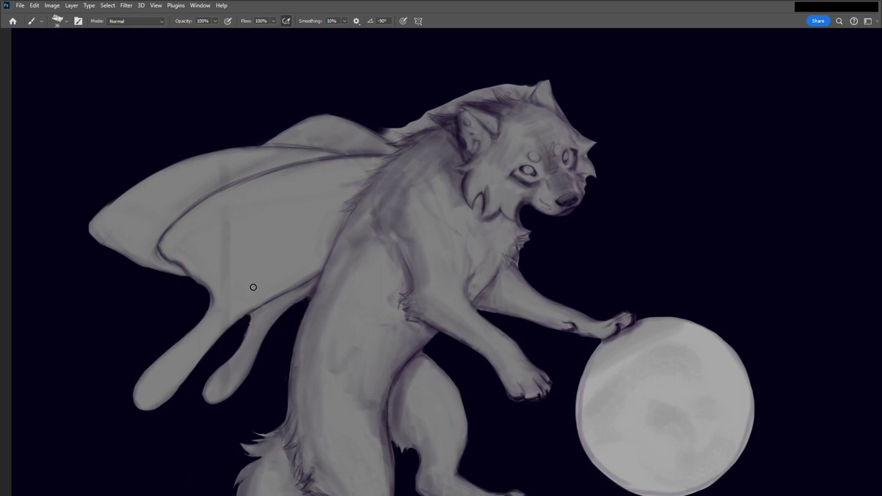
mouse_move(426, 125)
mouse_down()
mouse_move(388, 132)
mouse_move(473, 94)
mouse_move(501, 102)
mouse_move(495, 85)
mouse_move(526, 89)
mouse_move(524, 100)
mouse_up()
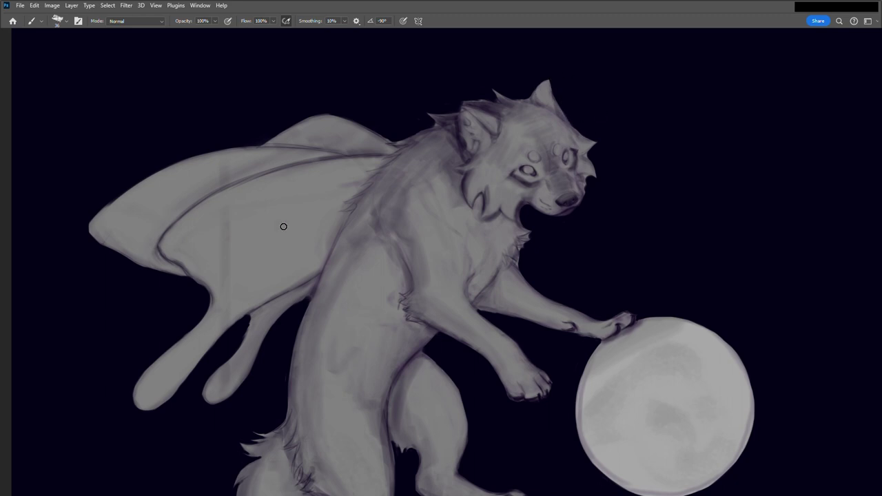
Reshape the fur edge along and below the wolf's cheek, undoing the jagged spike strokes.
scroll(284, 226, down, 3)
scroll(492, 170, up, 8)
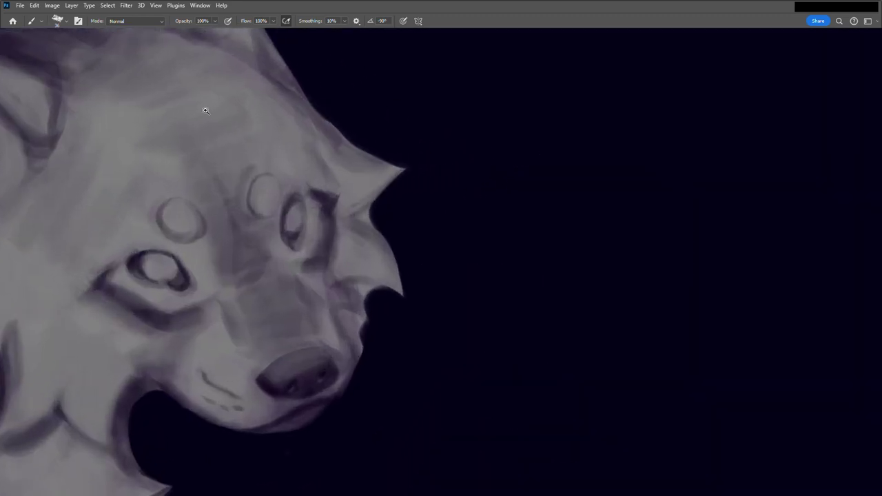
mouse_move(372, 217)
mouse_down()
mouse_move(384, 201)
mouse_move(360, 224)
mouse_move(372, 231)
mouse_up()
mouse_move(393, 303)
mouse_down()
mouse_move(356, 290)
mouse_move(389, 273)
mouse_move(342, 317)
mouse_move(364, 360)
mouse_move(351, 319)
mouse_move(380, 315)
mouse_up()
key(ctrl+z)
key(ctrl+z)
key(ctrl+z)
key(ctrl+z)
drag(307, 92, 366, 154)
Paint mint green along the upper wing's inner edge.
scroll(353, 213, down, 5)
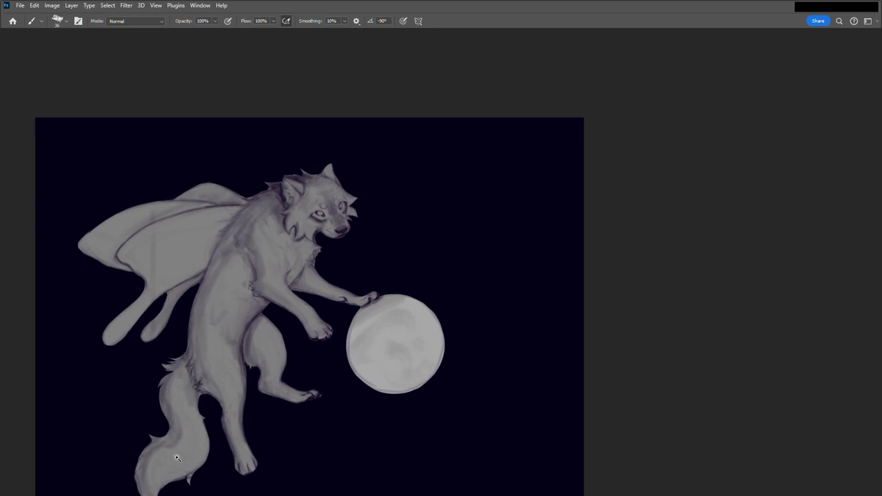
scroll(354, 234, up, 2)
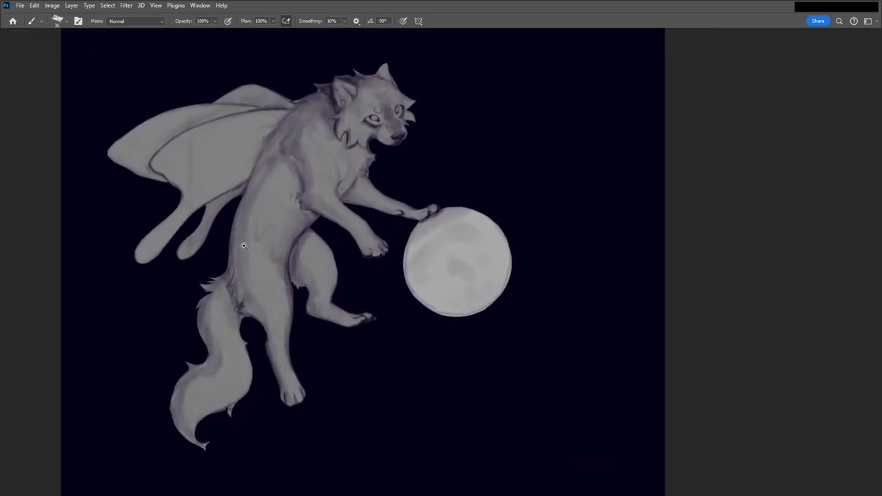
mouse_move(254, 120)
mouse_down()
mouse_move(195, 132)
mouse_move(163, 159)
mouse_move(161, 168)
mouse_move(185, 192)
mouse_move(183, 208)
mouse_move(142, 252)
mouse_move(153, 259)
mouse_move(206, 200)
mouse_move(144, 252)
mouse_move(250, 178)
mouse_move(255, 159)
mouse_move(232, 181)
mouse_move(193, 191)
mouse_move(174, 173)
mouse_move(262, 118)
mouse_move(226, 145)
mouse_move(221, 185)
mouse_move(211, 161)
mouse_move(191, 187)
mouse_move(213, 137)
mouse_move(184, 155)
mouse_up()
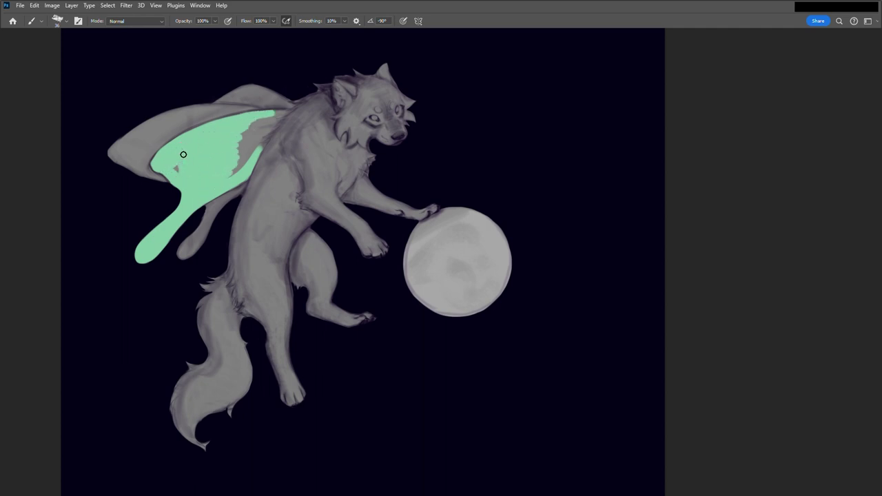
Fill the upper wing band, wing tip, small lower lobe and top-right wedge with mint green.
mouse_move(238, 151)
mouse_down()
mouse_move(245, 148)
mouse_move(233, 178)
mouse_up()
mouse_move(237, 102)
mouse_down()
mouse_move(213, 120)
mouse_move(162, 125)
mouse_move(110, 152)
mouse_move(153, 176)
mouse_up()
mouse_move(179, 135)
mouse_down()
mouse_move(145, 168)
mouse_move(144, 144)
mouse_move(120, 159)
mouse_move(148, 152)
mouse_move(131, 146)
mouse_up()
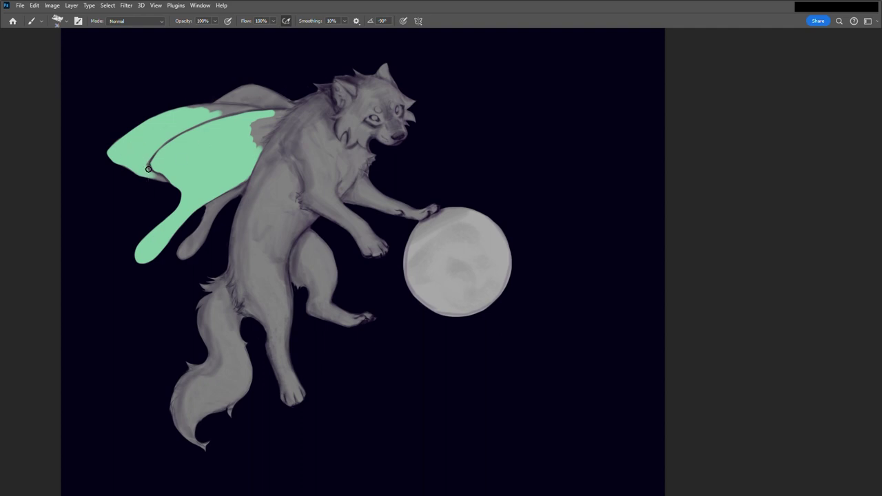
mouse_move(202, 239)
mouse_down()
mouse_move(195, 235)
mouse_move(186, 258)
mouse_move(215, 210)
mouse_move(237, 194)
mouse_move(216, 204)
mouse_move(211, 219)
mouse_up()
mouse_move(260, 125)
mouse_down()
mouse_move(265, 136)
mouse_move(276, 113)
mouse_move(240, 92)
mouse_move(288, 104)
mouse_move(252, 105)
mouse_move(254, 94)
mouse_move(277, 103)
mouse_move(168, 109)
mouse_move(233, 110)
mouse_move(789, 202)
mouse_up()
Carry the green to the wing base at the shoulder and refine its edge along the fur, undoing the shoulder overpaint.
mouse_move(412, 126)
mouse_down()
mouse_move(318, 221)
mouse_move(323, 195)
mouse_move(429, 99)
mouse_move(389, 130)
mouse_move(313, 135)
mouse_move(348, 151)
mouse_up()
drag(413, 130, 409, 128)
mouse_move(379, 159)
mouse_down()
mouse_move(306, 223)
mouse_move(319, 234)
mouse_move(269, 252)
mouse_move(310, 255)
mouse_move(306, 263)
mouse_move(274, 269)
mouse_up()
drag(291, 125, 193, 136)
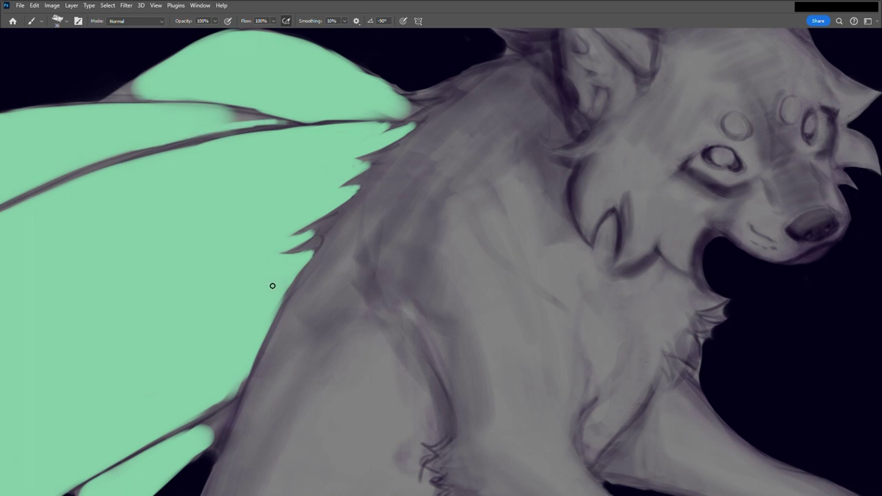
mouse_move(229, 128)
mouse_down()
mouse_move(211, 108)
mouse_move(139, 114)
mouse_move(125, 91)
mouse_move(104, 100)
mouse_move(158, 101)
mouse_move(146, 85)
mouse_up()
drag(428, 103, 414, 116)
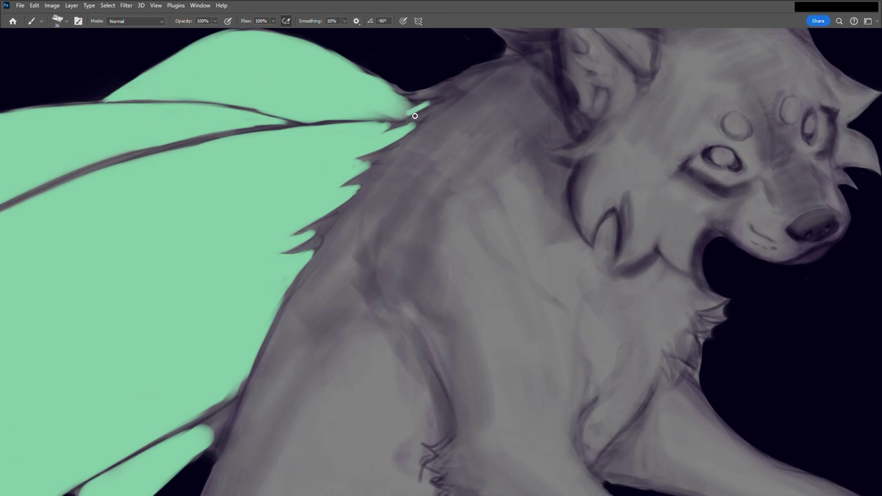
key(ctrl+z)
Zoom in and paint over the dark shading along the vein and the grey fringe strips on the wing edge.
key(ctrl+plus)
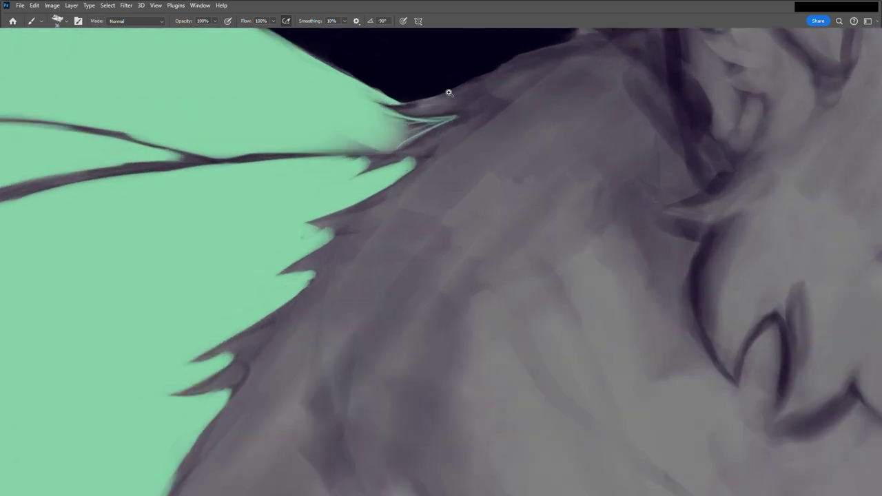
mouse_move(462, 131)
mouse_down()
mouse_move(404, 153)
mouse_move(417, 152)
mouse_up()
drag(305, 163, 281, 163)
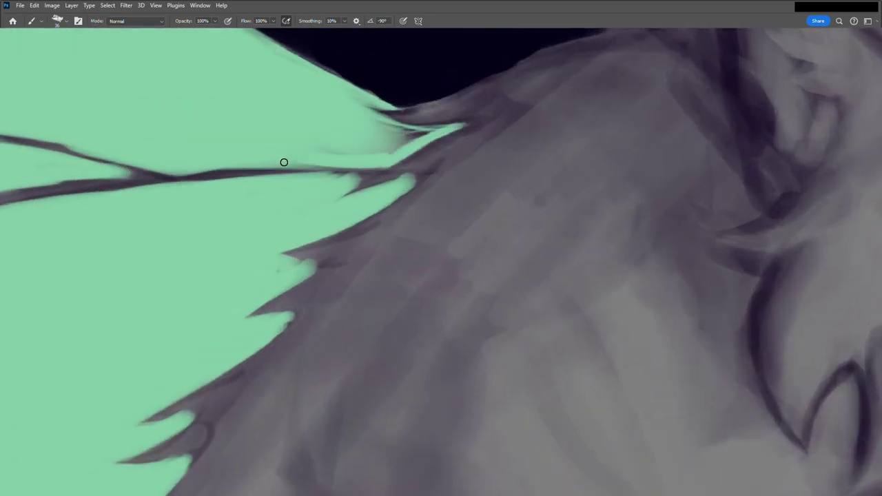
mouse_move(413, 135)
mouse_down()
mouse_move(457, 128)
mouse_move(418, 144)
mouse_move(427, 134)
mouse_move(374, 120)
mouse_move(354, 183)
mouse_up()
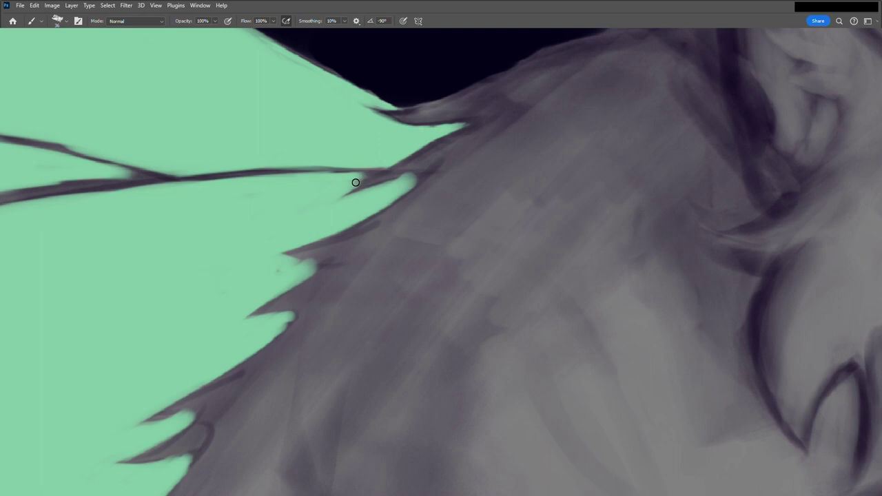
scroll(333, 149, down, 5)
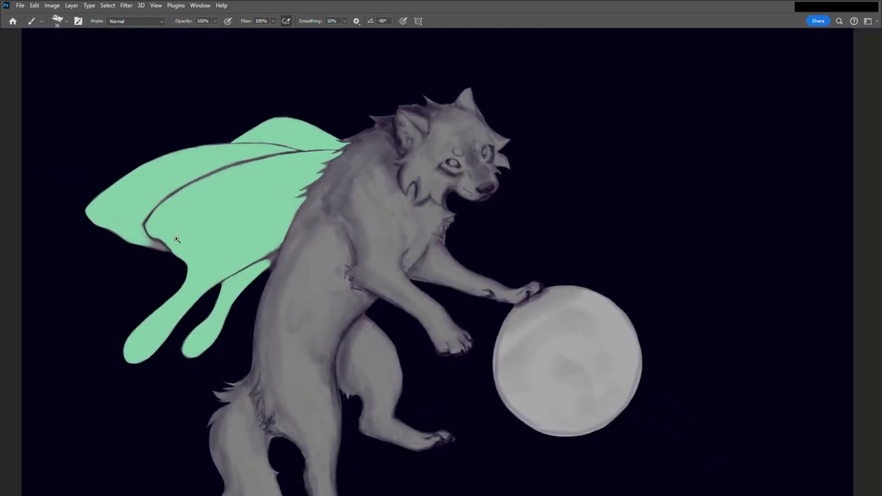
scroll(40, 167, up, 5)
mouse_move(71, 137)
mouse_down()
mouse_move(118, 164)
mouse_move(301, 226)
mouse_move(213, 206)
mouse_up()
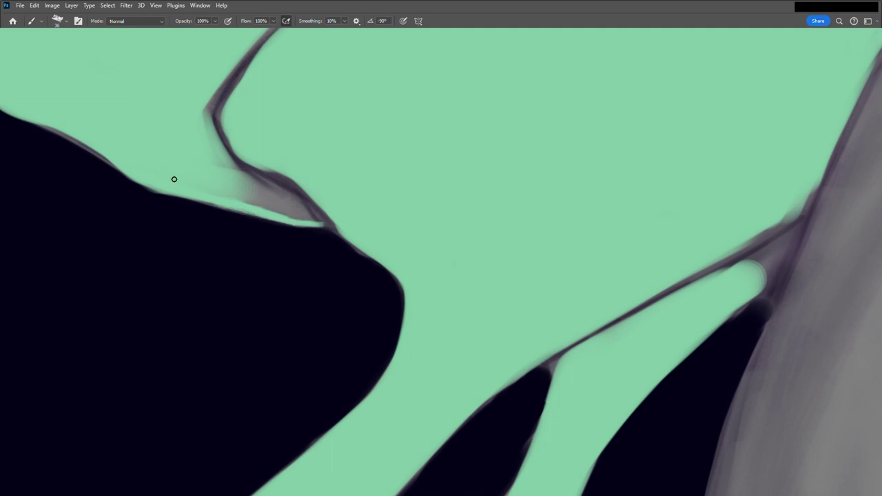
mouse_move(210, 135)
mouse_down()
mouse_move(212, 99)
mouse_move(214, 153)
mouse_move(240, 198)
mouse_move(241, 179)
mouse_move(307, 206)
mouse_move(250, 183)
mouse_move(228, 193)
mouse_move(252, 187)
mouse_move(309, 226)
mouse_up()
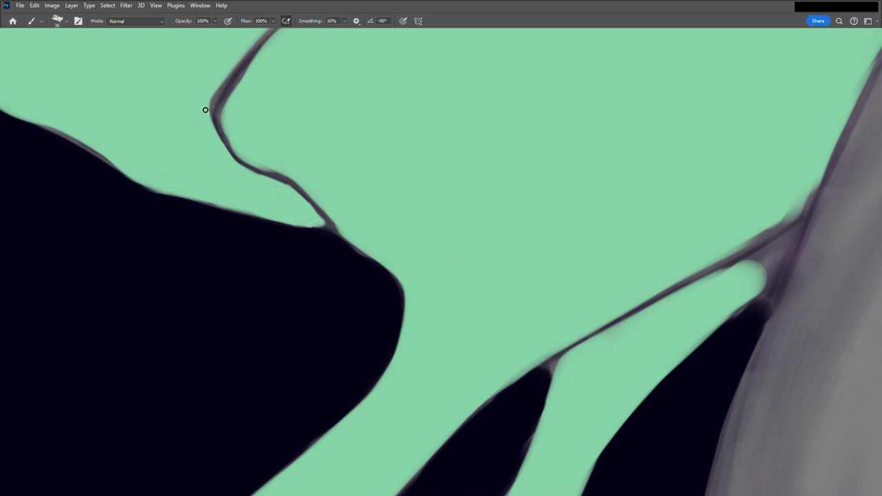
Thin the dark, curved and upper wing veins with mint green.
scroll(258, 272, down, 3)
scroll(338, 105, up, 2)
mouse_move(370, 167)
mouse_down()
mouse_move(506, 122)
mouse_move(475, 122)
mouse_move(305, 183)
mouse_move(363, 161)
mouse_up()
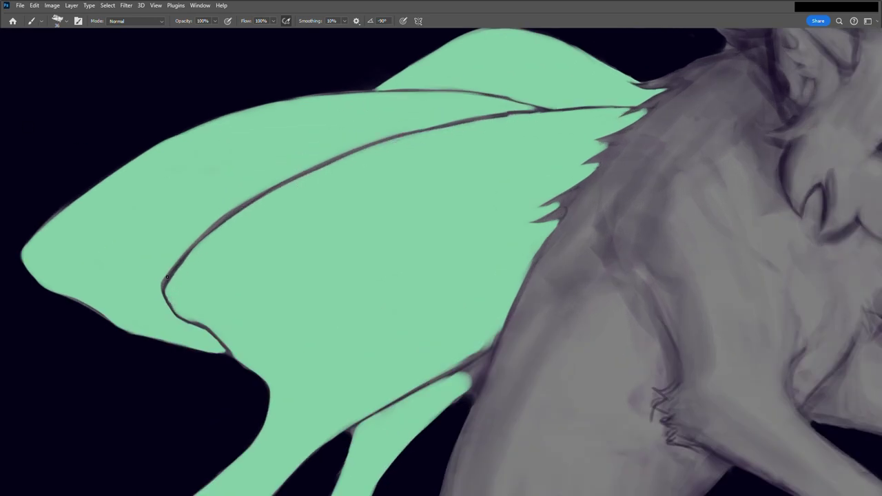
drag(172, 263, 250, 199)
mouse_move(465, 118)
mouse_down()
mouse_move(492, 124)
mouse_move(565, 111)
mouse_up()
Zoom in beside the chest, lighten the lower wing vein and shorten the thin green line near the body.
key(ctrl+0)
key(ctrl+plus)
key(ctrl+plus)
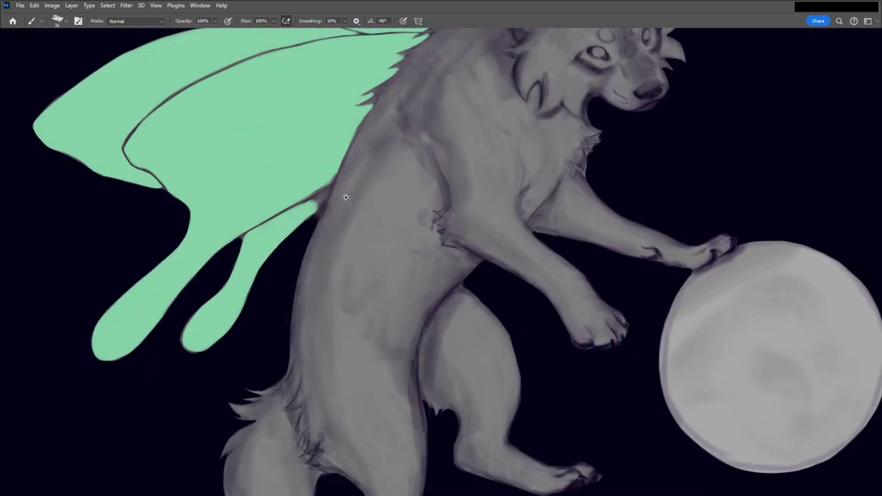
key(ctrl+plus)
key(ctrl+plus)
drag(398, 145, 279, 210)
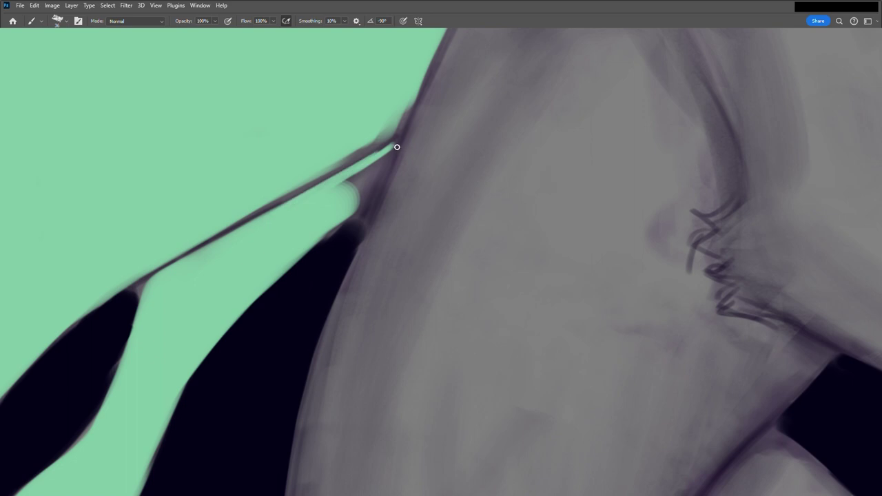
drag(395, 146, 363, 218)
mouse_move(389, 164)
mouse_down()
mouse_move(359, 217)
mouse_move(334, 229)
mouse_up()
mouse_move(386, 166)
mouse_down()
mouse_move(370, 203)
mouse_move(387, 159)
mouse_move(342, 183)
mouse_move(376, 170)
mouse_up()
Clean the vein junction, its underside and the smudged vein tip, blending it into the body edge.
mouse_move(148, 290)
mouse_down()
mouse_move(154, 280)
mouse_move(142, 301)
mouse_move(204, 252)
mouse_up()
drag(167, 292, 302, 201)
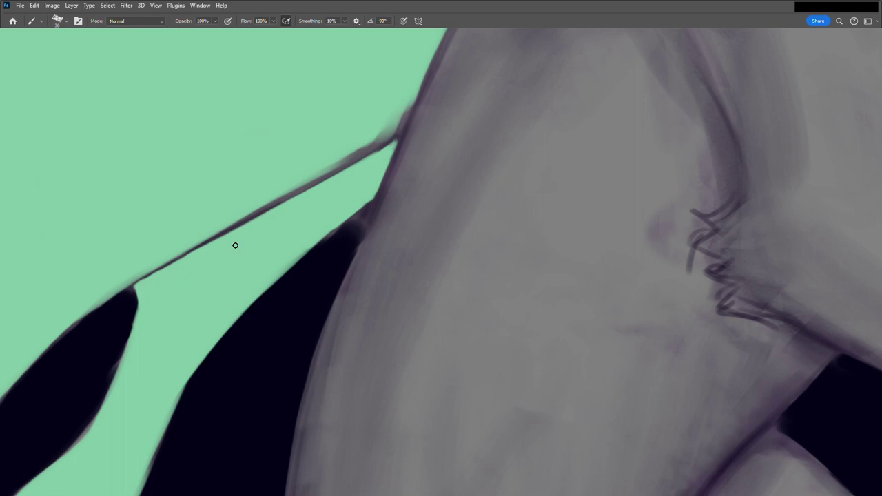
drag(395, 147, 214, 250)
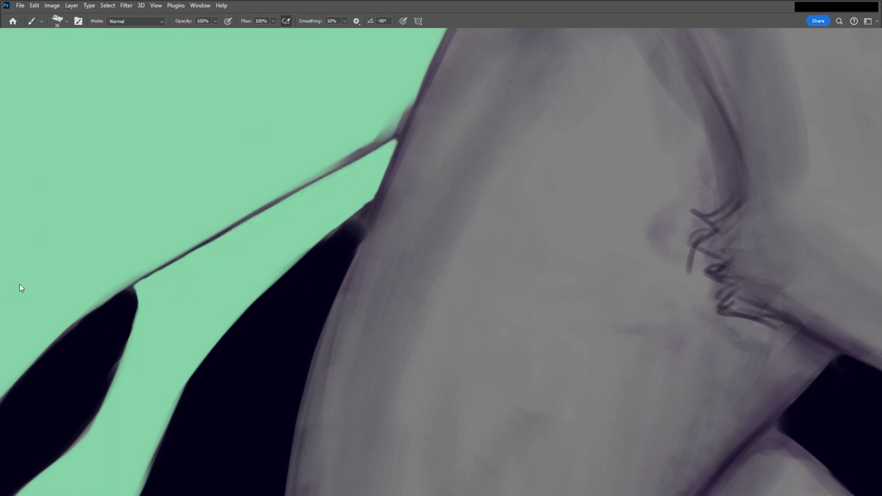
scroll(180, 278, down, 4)
scroll(179, 278, up, 4)
drag(435, 99, 416, 120)
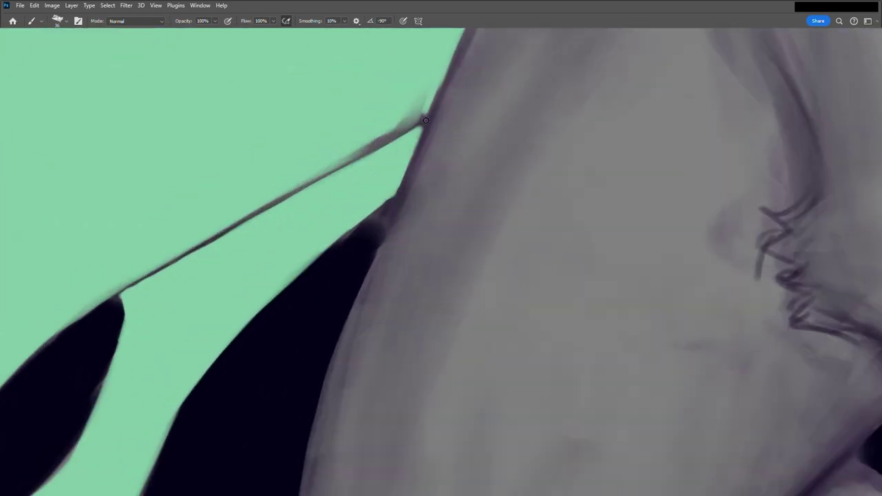
drag(470, 55, 423, 100)
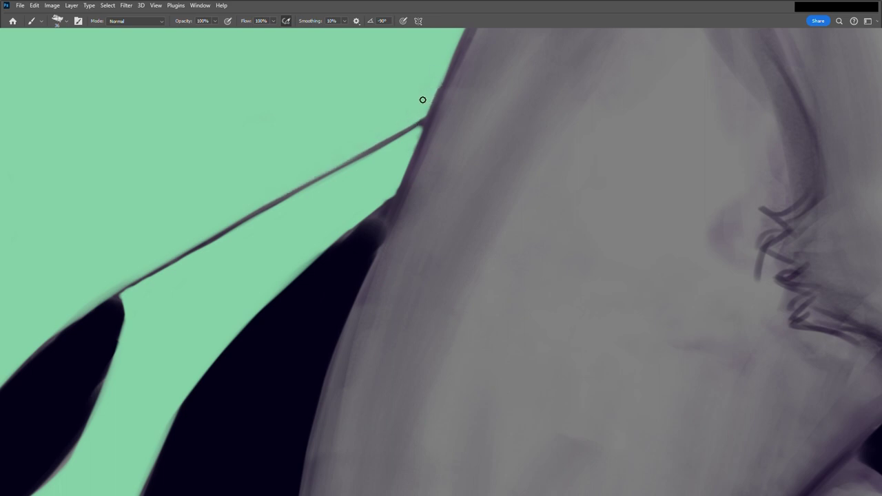
key(ctrl+0)
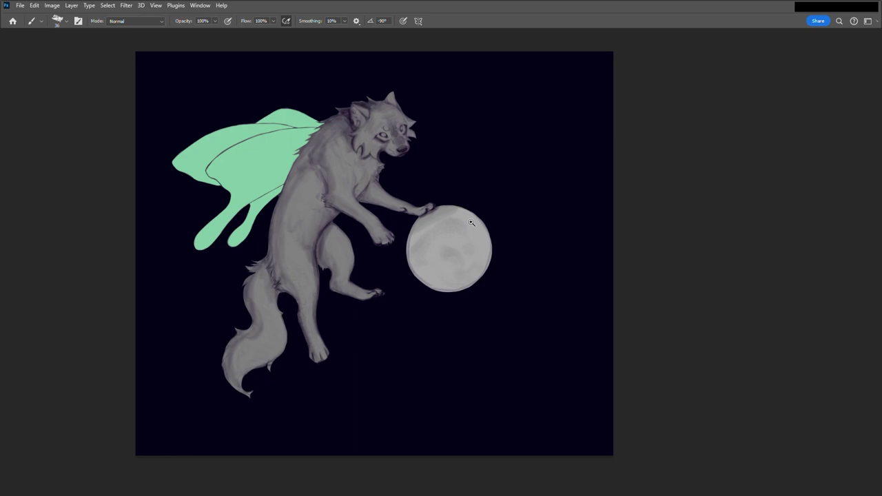
Paint glowing mint-green irises into both of the wolf's eyes.
scroll(398, 131, up, 2)
scroll(398, 131, up, 2)
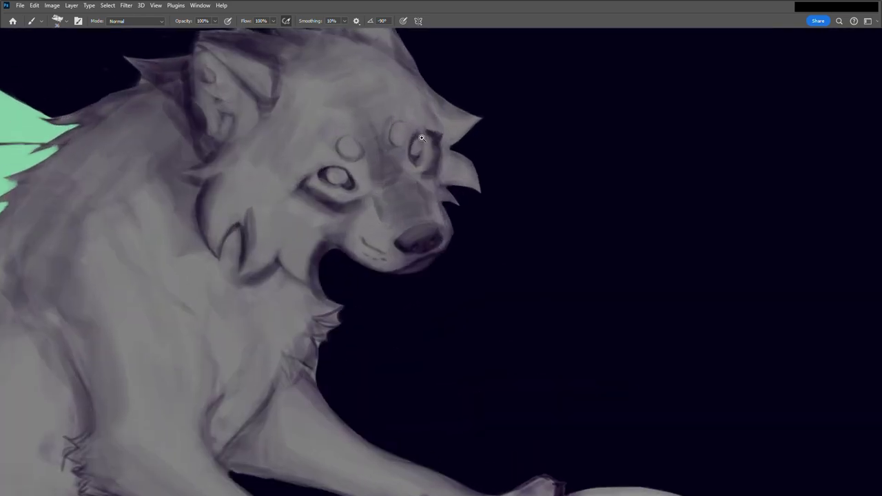
scroll(398, 131, up, 2)
mouse_move(296, 189)
mouse_down()
mouse_move(289, 204)
mouse_move(319, 205)
mouse_move(294, 189)
mouse_up()
mouse_move(434, 138)
mouse_down()
mouse_move(435, 160)
mouse_move(444, 147)
mouse_up()
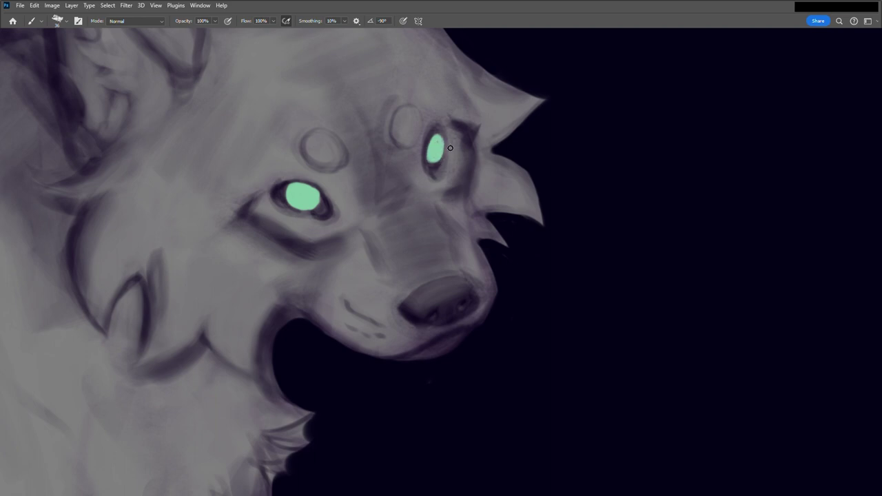
Paint pale grey over the moon's dark patches, its upper-left edge, lower-right rim and top band.
scroll(355, 375, down, 5)
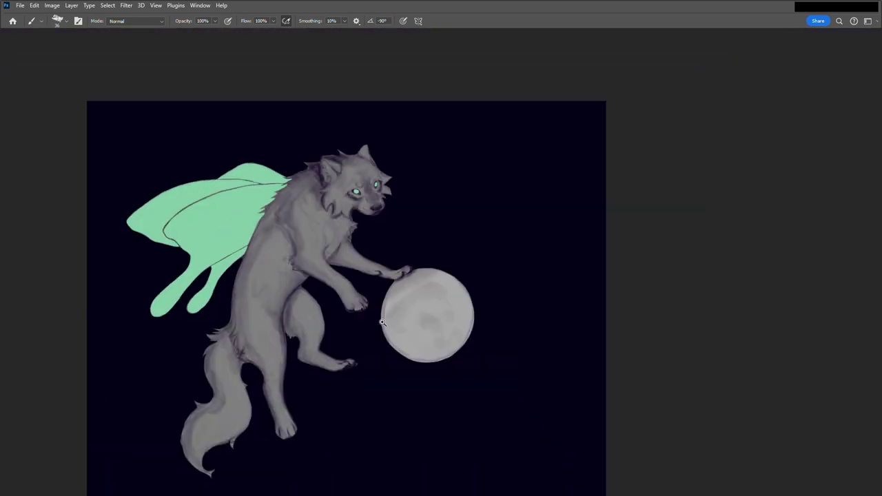
scroll(360, 251, up, 3)
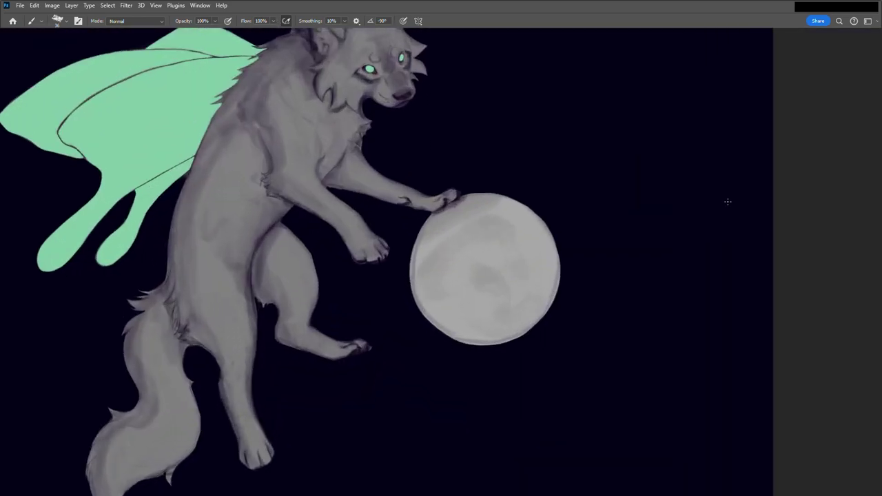
mouse_move(459, 251)
mouse_down()
mouse_move(485, 237)
mouse_move(435, 238)
mouse_move(431, 307)
mouse_move(423, 268)
mouse_up()
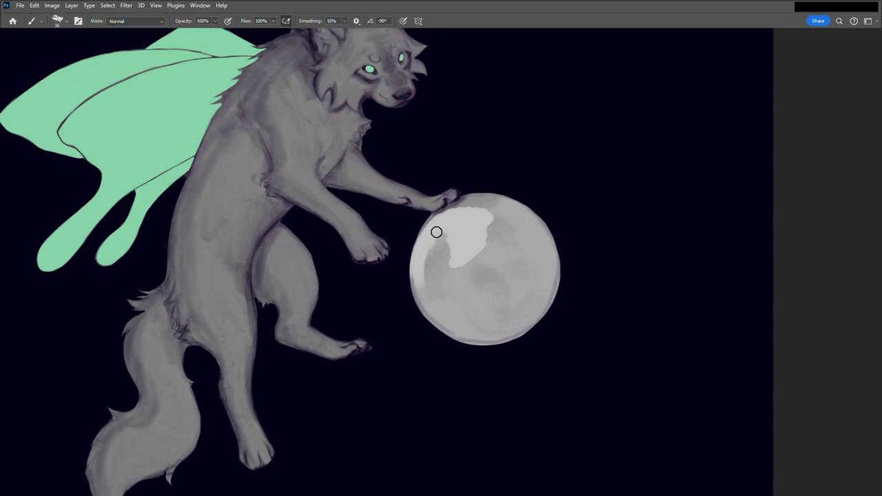
mouse_move(436, 234)
mouse_down()
mouse_move(439, 226)
mouse_move(425, 252)
mouse_move(434, 310)
mouse_move(421, 285)
mouse_move(450, 327)
mouse_move(434, 250)
mouse_up()
mouse_move(437, 305)
mouse_down()
mouse_move(451, 272)
mouse_move(503, 305)
mouse_move(497, 222)
mouse_move(533, 250)
mouse_move(541, 234)
mouse_move(555, 252)
mouse_move(554, 305)
mouse_move(557, 266)
mouse_move(550, 315)
mouse_move(489, 345)
mouse_up()
mouse_move(542, 252)
mouse_down()
mouse_move(476, 336)
mouse_move(459, 333)
mouse_move(490, 331)
mouse_move(504, 307)
mouse_move(492, 286)
mouse_move(514, 292)
mouse_move(526, 311)
mouse_move(547, 285)
mouse_move(526, 240)
mouse_up()
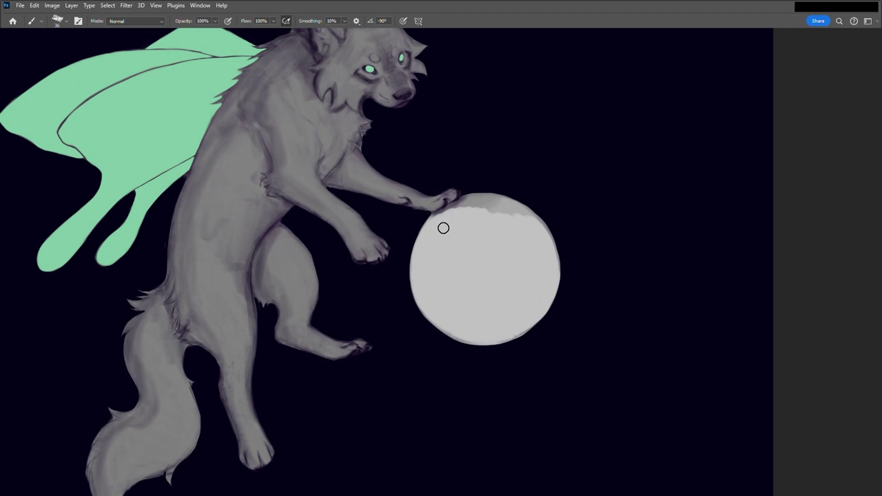
mouse_move(443, 222)
mouse_down()
mouse_move(522, 183)
mouse_move(488, 203)
mouse_move(516, 211)
mouse_move(504, 221)
mouse_up()
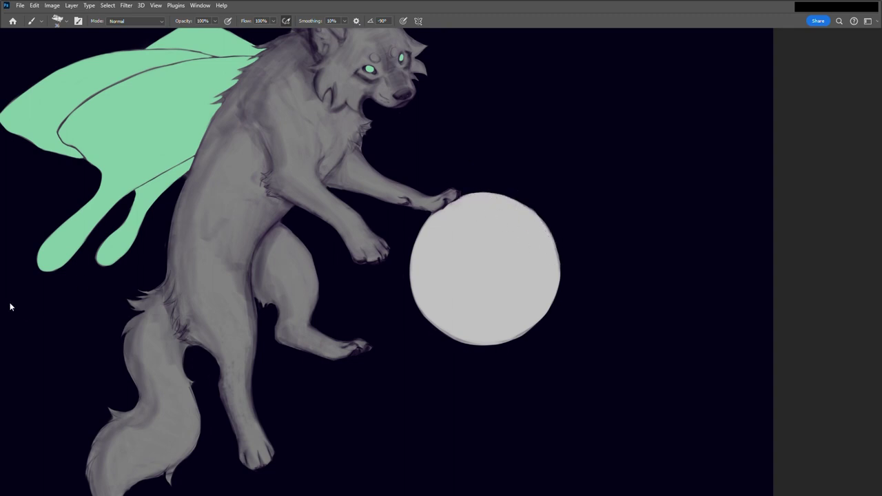
scroll(370, 205, down, 2)
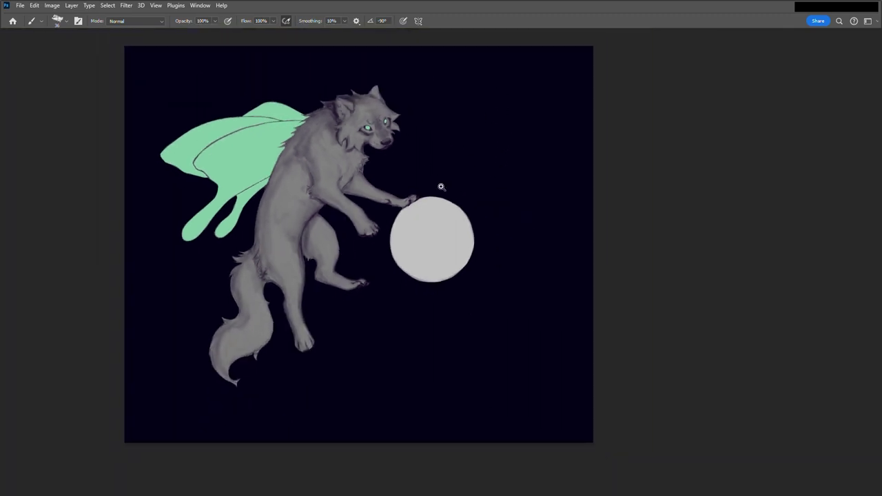
Lighten the cheek and neck fur shading and soften the fur edge beside the head.
scroll(535, 113, up, 1)
scroll(459, 117, up, 3)
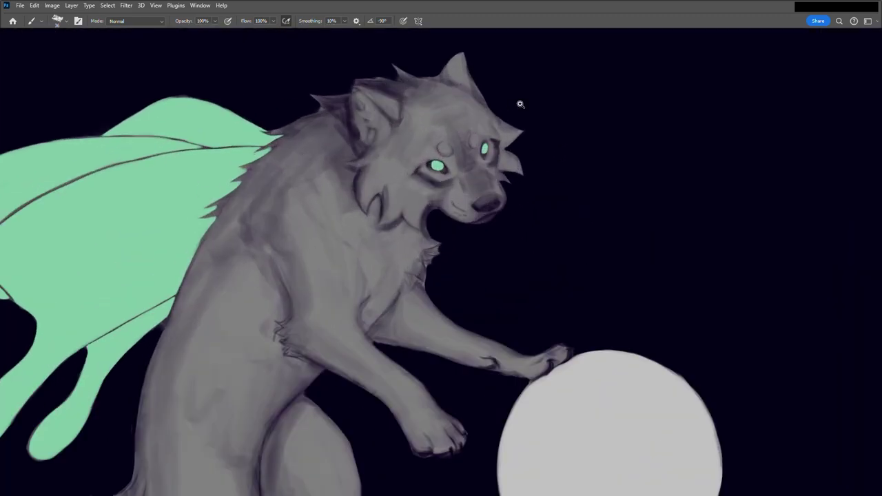
scroll(382, 71, up, 2)
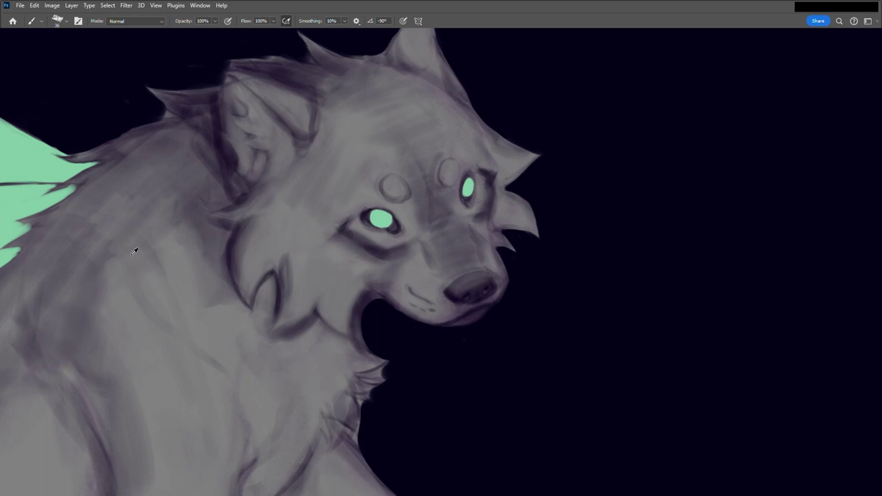
drag(289, 262, 314, 203)
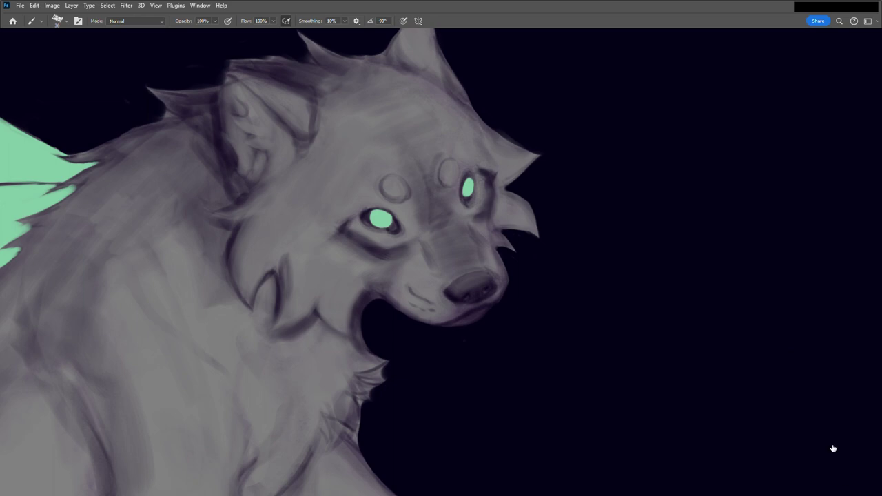
drag(522, 216, 531, 198)
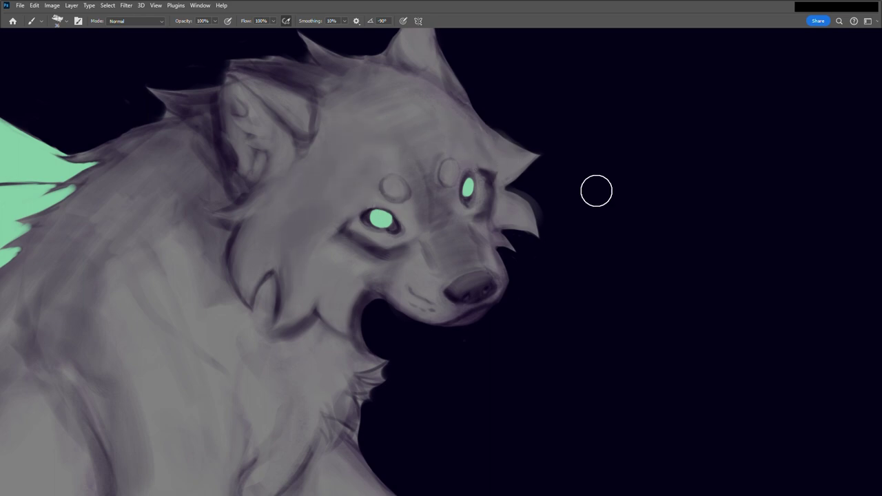
Halve the brush size and blend the inner patches and tips of both ears and the ear-neck join.
key(bracketleft)
key(bracketleft)
key(bracketleft)
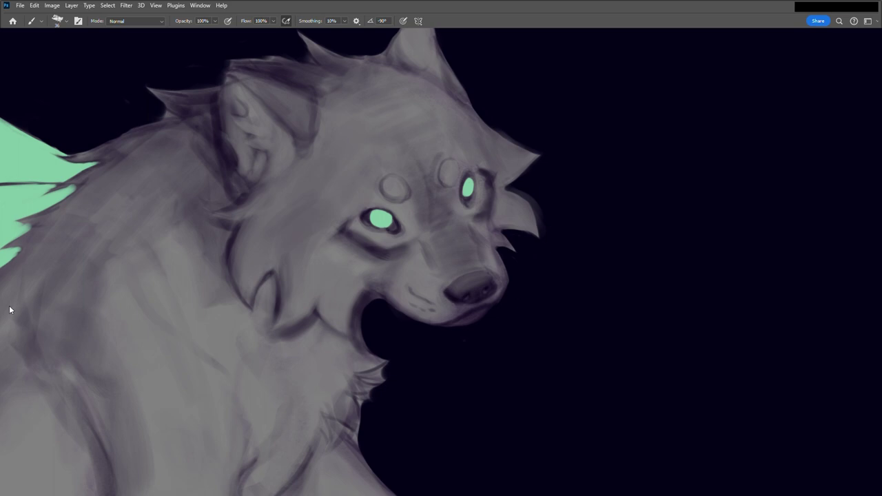
scroll(365, 207, up, 3)
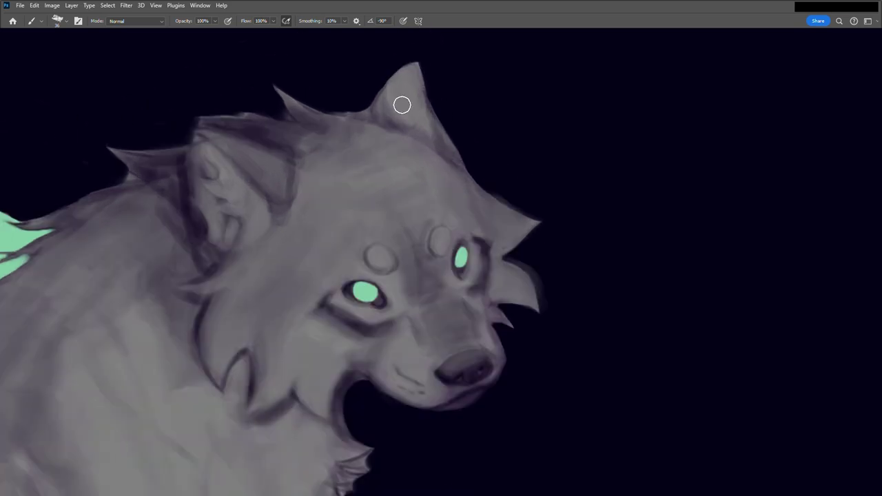
drag(420, 99, 392, 120)
mouse_move(423, 75)
mouse_down()
mouse_move(449, 142)
mouse_move(390, 103)
mouse_up()
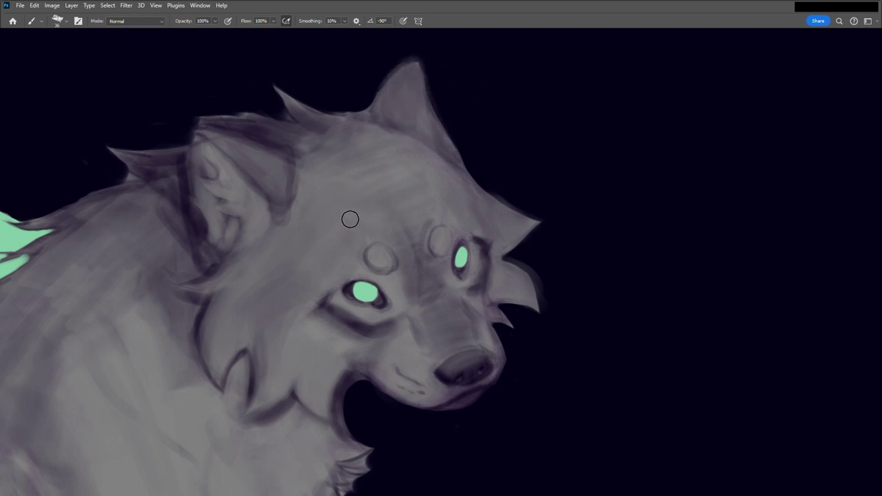
drag(274, 84, 300, 103)
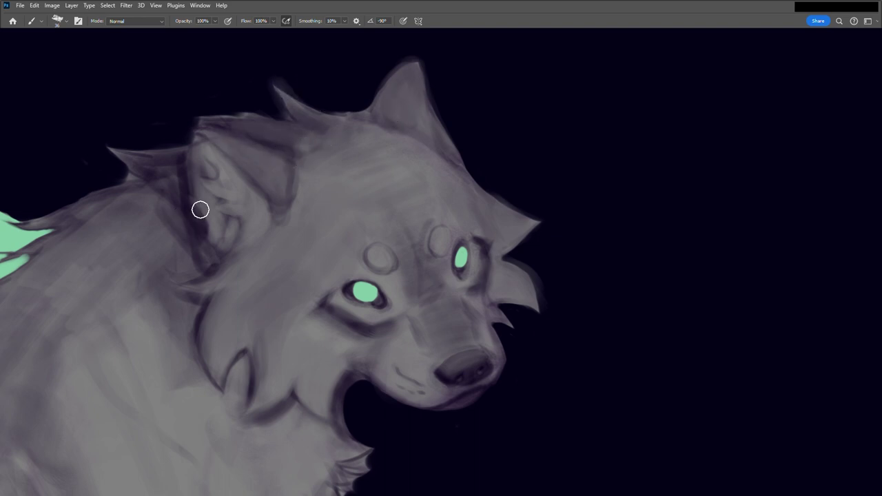
drag(195, 203, 192, 181)
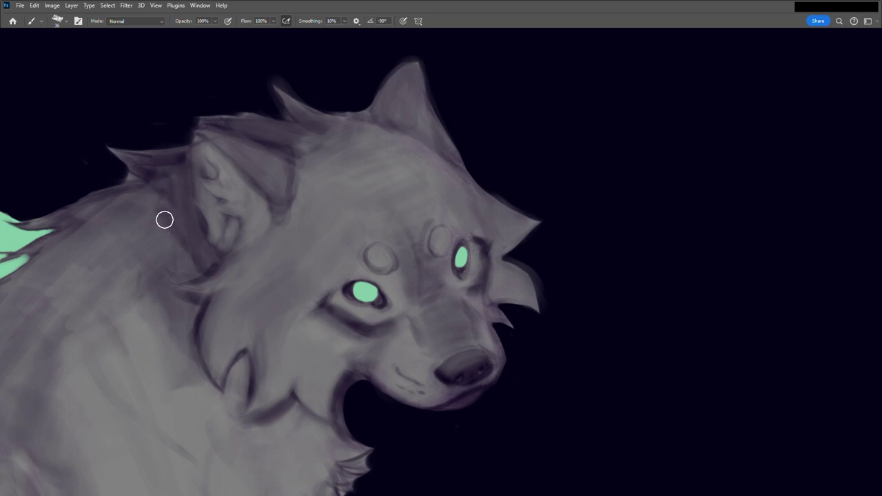
scroll(371, 165, down, 3)
Add darker grey shading strokes to the chest fur, a body fur edge and the hind leg's left edge.
scroll(371, 165, up, 1)
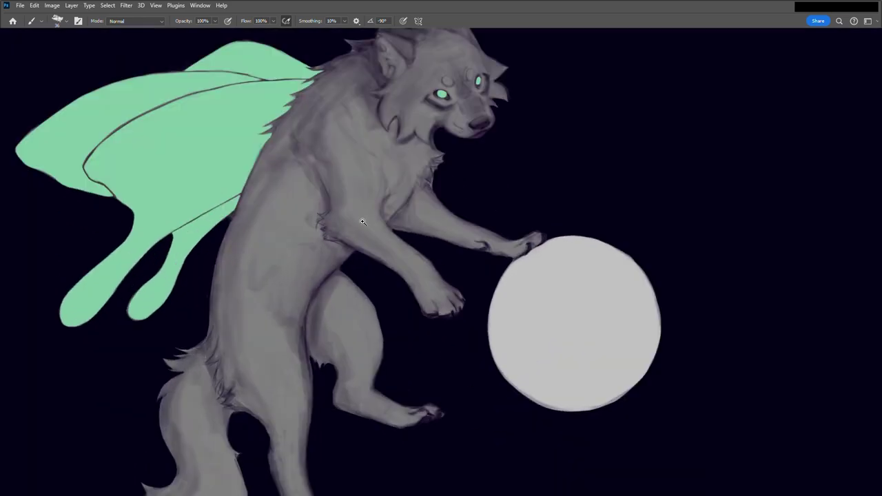
scroll(349, 241, down, 3)
scroll(339, 207, up, 2)
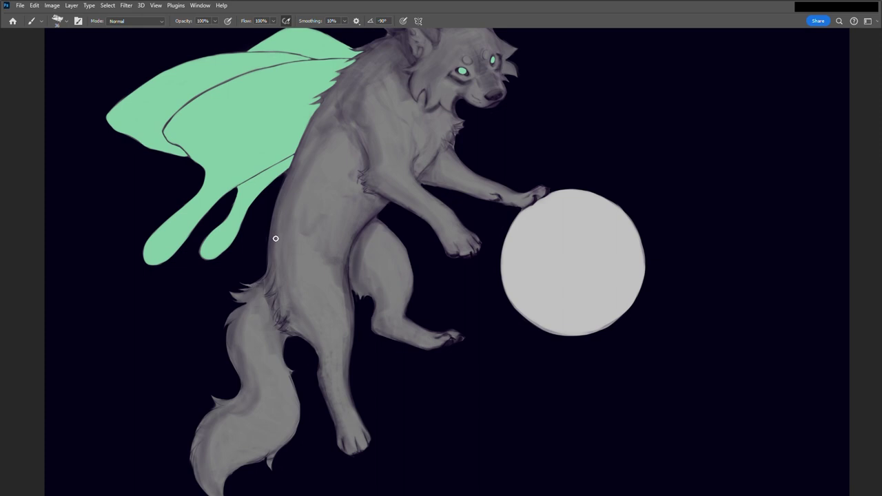
drag(279, 277, 277, 273)
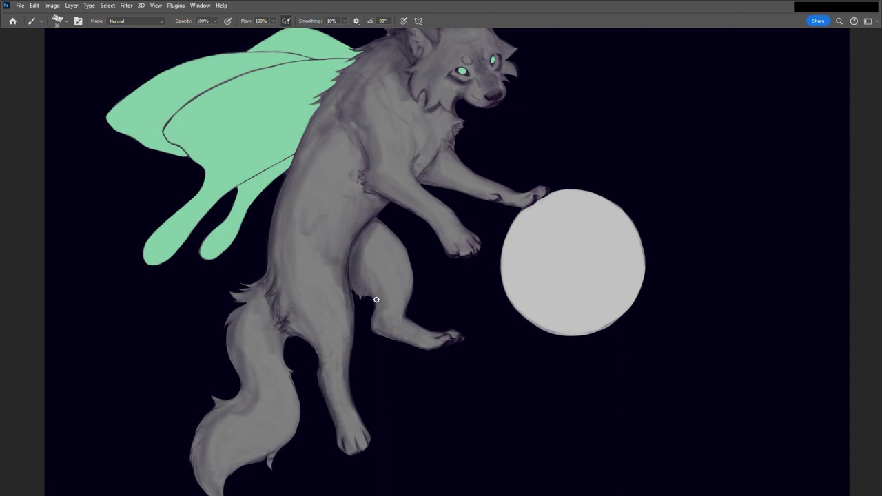
drag(375, 328, 375, 301)
drag(373, 160, 375, 166)
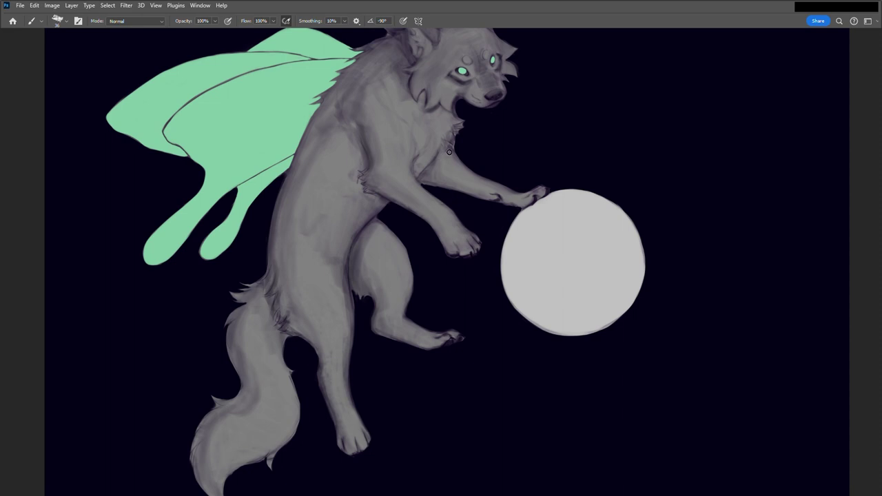
drag(417, 163, 416, 173)
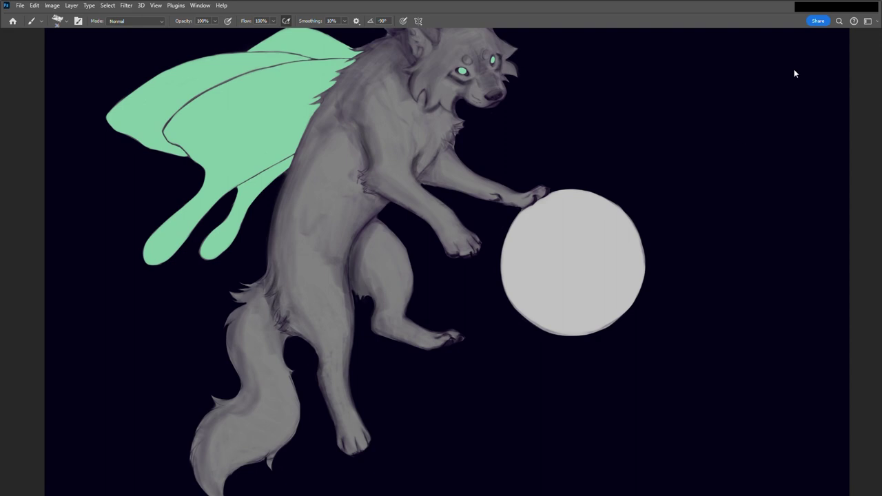
key(ctrl+0)
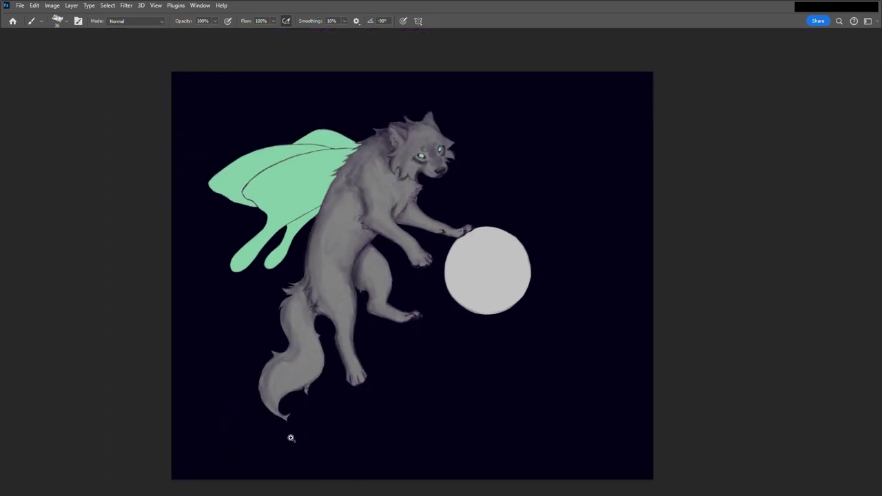
Zoom in on the paws, add dark front-paw claw strokes and a faint hind-toe highlight.
click(482, 248)
click(512, 241)
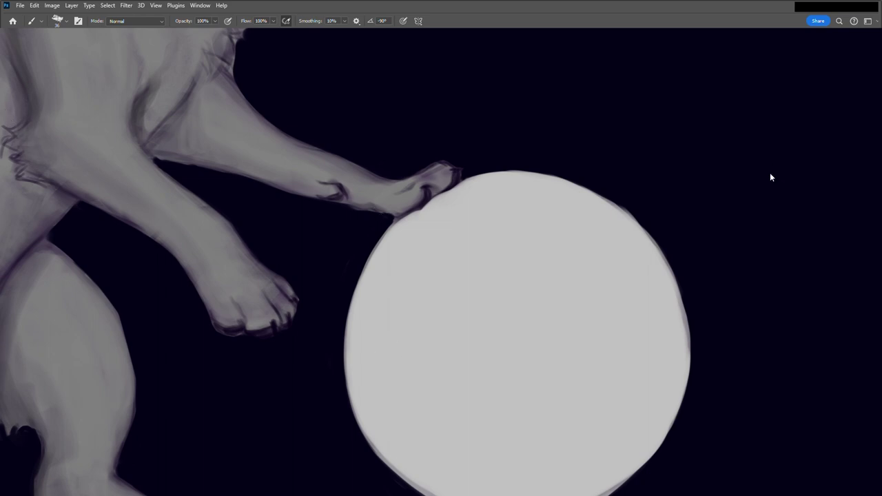
drag(275, 324, 259, 332)
drag(292, 303, 288, 321)
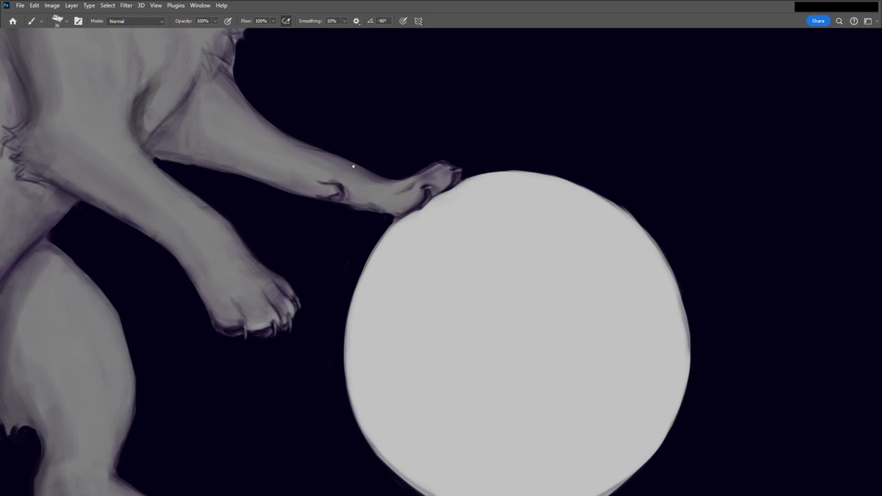
scroll(373, 260, down, 5)
scroll(372, 347, up, 5)
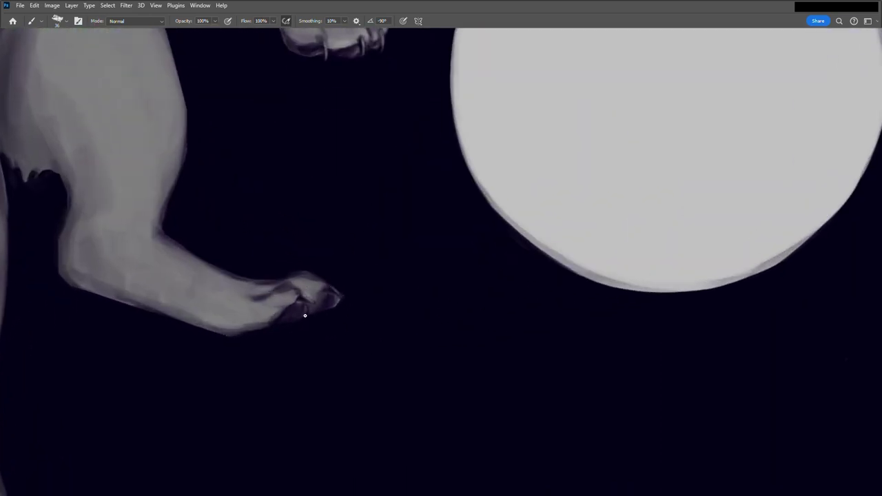
drag(305, 311, 296, 322)
Smooth the lower tail shading, reshape its tip and paint a dark gap between tail and hind leg.
scroll(348, 238, down, 5)
scroll(336, 198, up, 2)
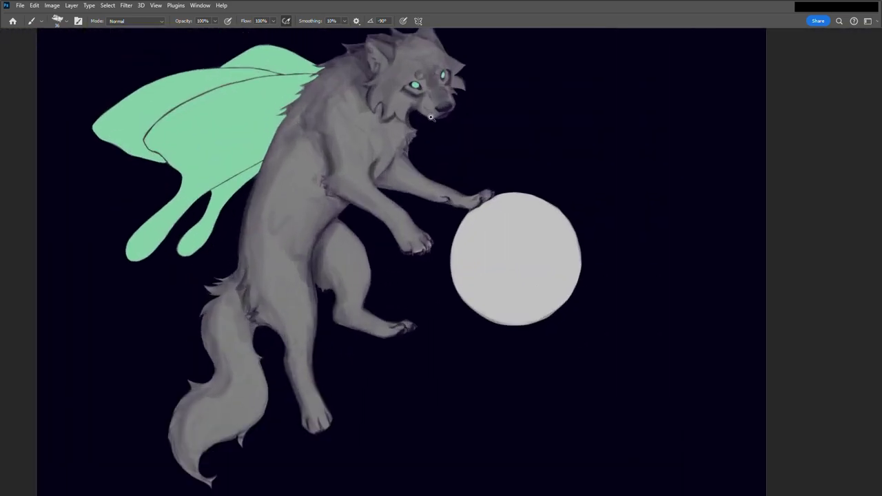
scroll(336, 198, down, 2)
scroll(353, 217, up, 1)
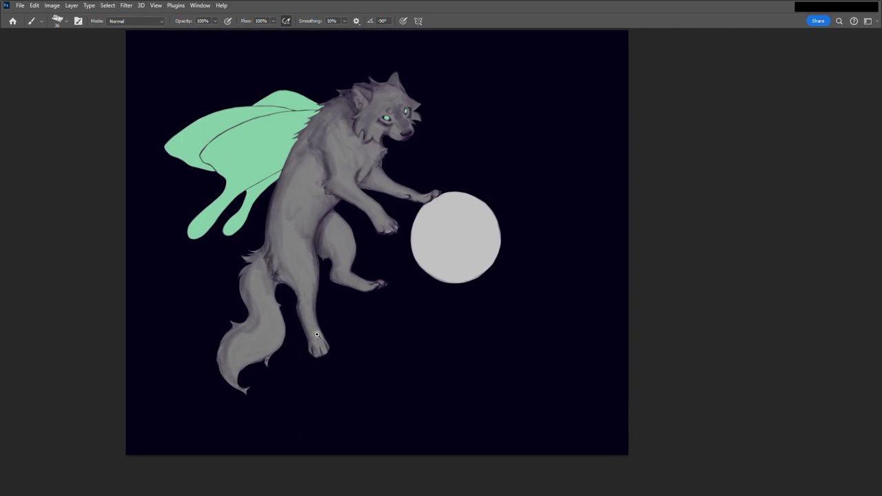
scroll(252, 390, up, 2)
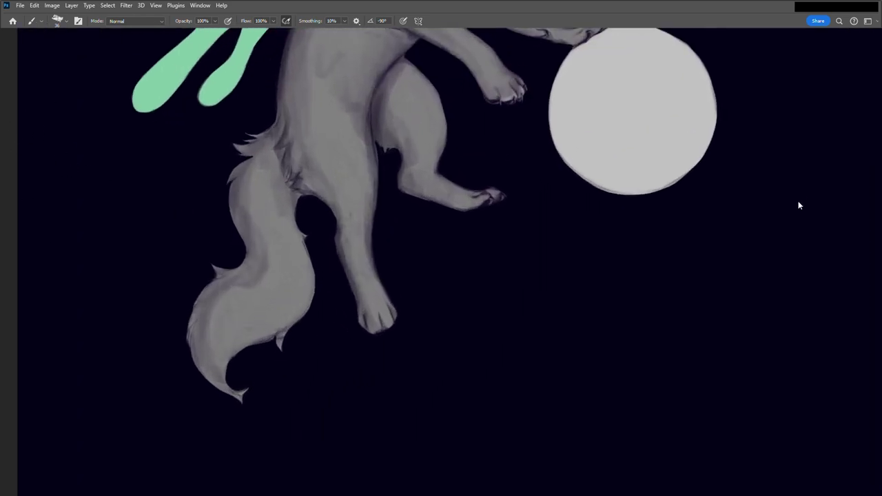
drag(252, 262, 234, 329)
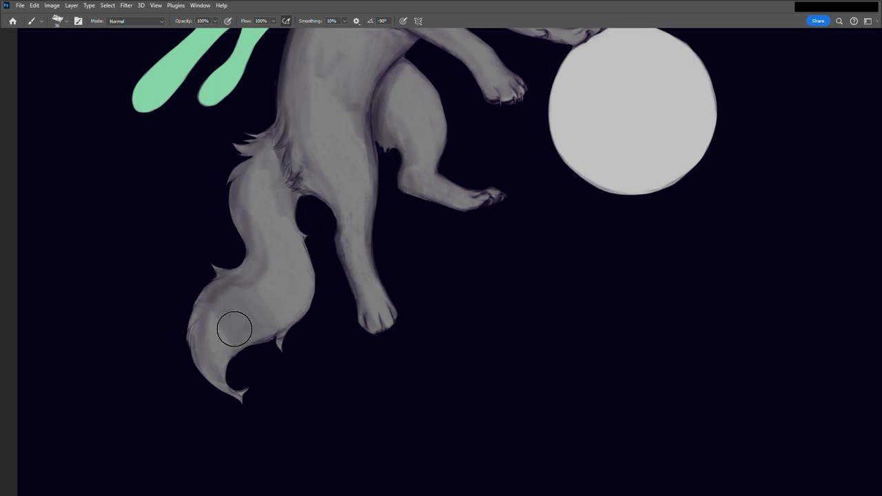
mouse_move(257, 210)
mouse_down()
mouse_move(211, 338)
mouse_move(232, 412)
mouse_up()
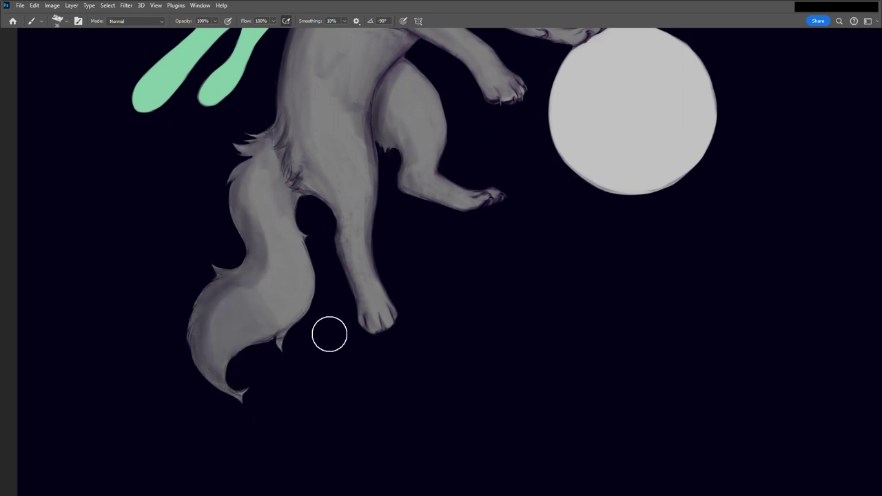
drag(241, 223, 226, 399)
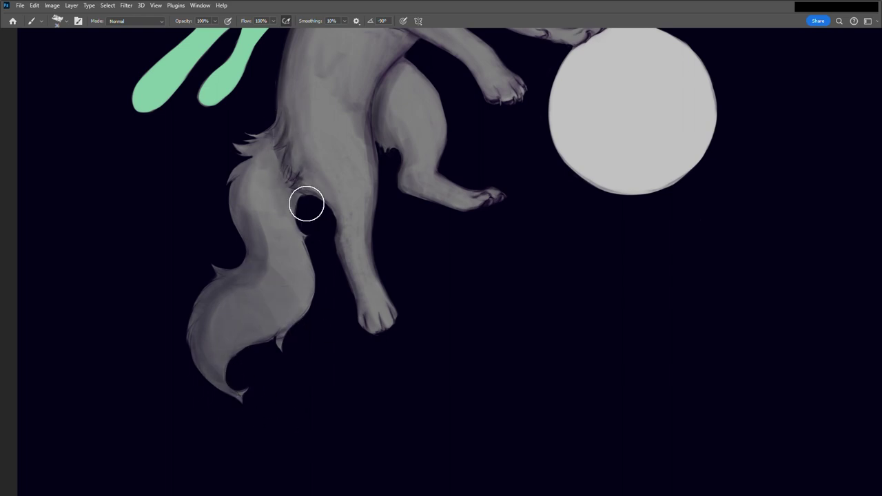
drag(354, 237, 335, 193)
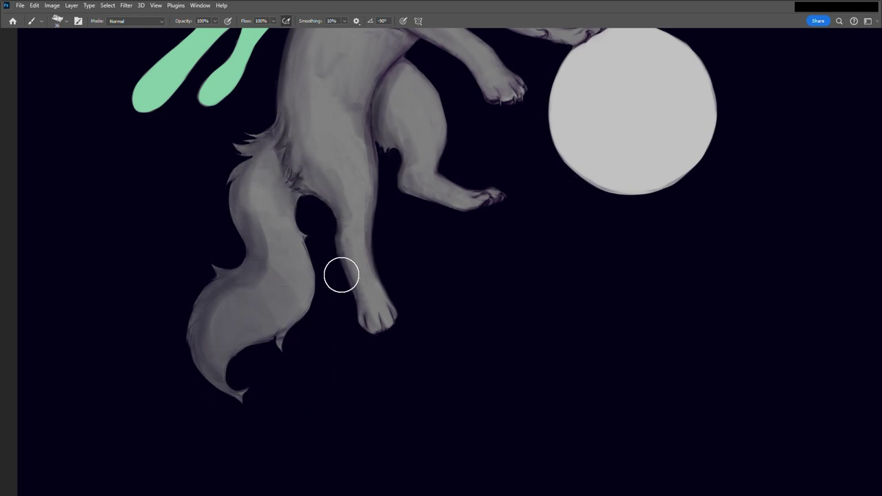
Darken shading on the neck, shoulder, lower torso and hind thigh, refining the fur around the head.
key(ctrl+0)
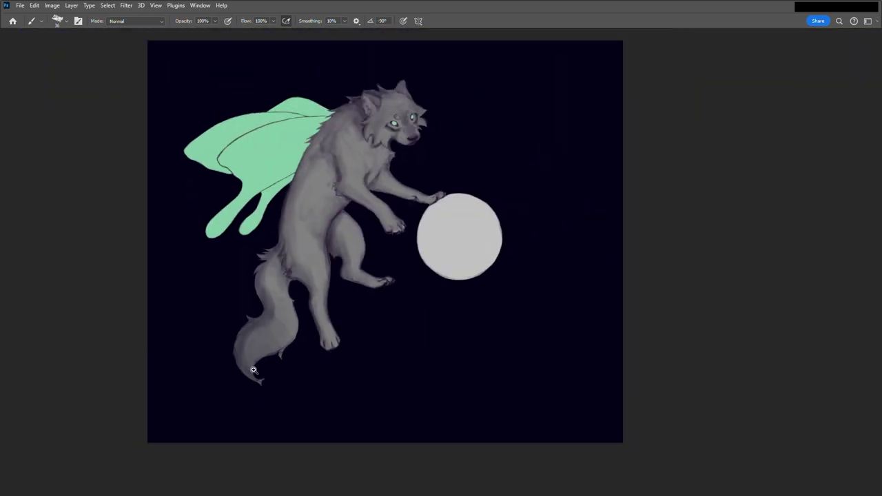
scroll(421, 140, up, 2)
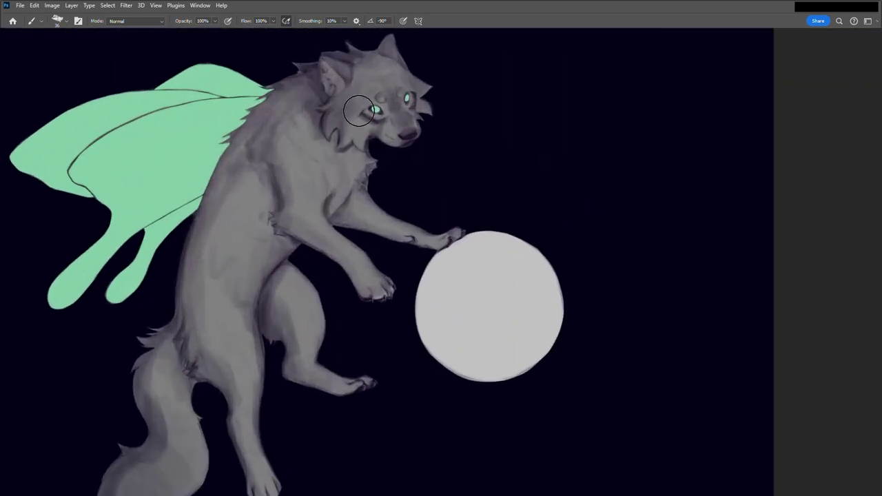
drag(256, 192, 261, 153)
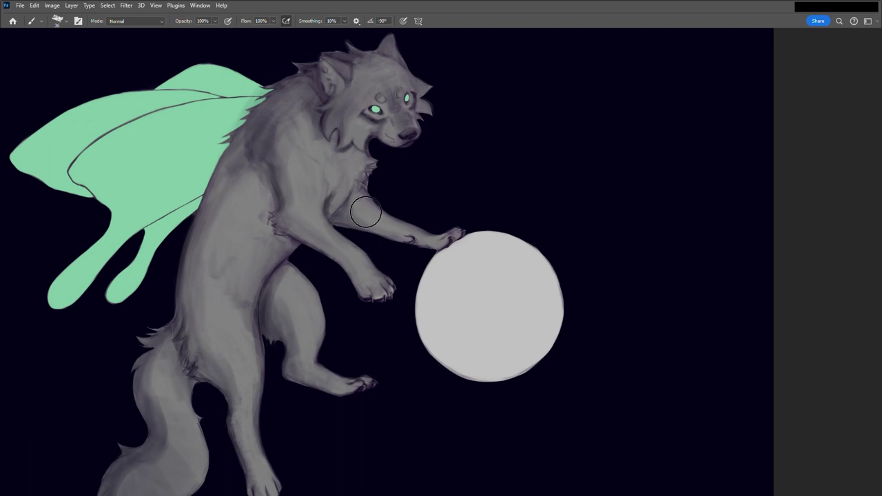
drag(200, 260, 223, 283)
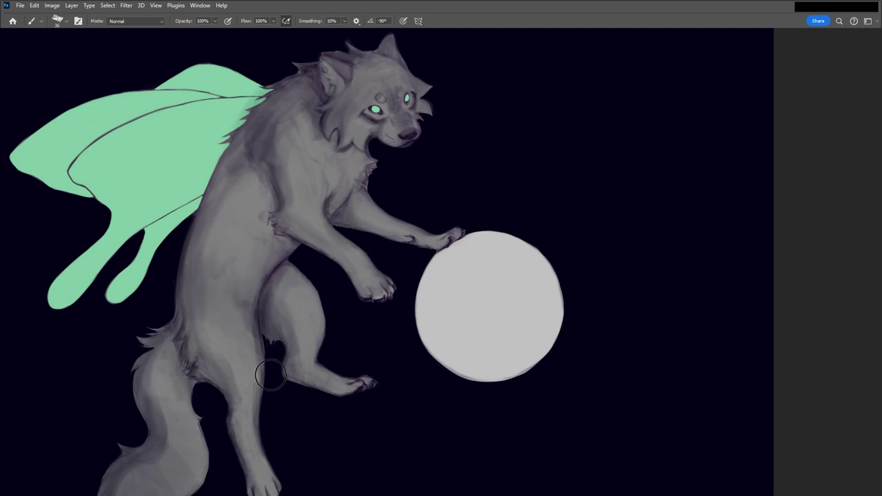
drag(309, 213, 230, 262)
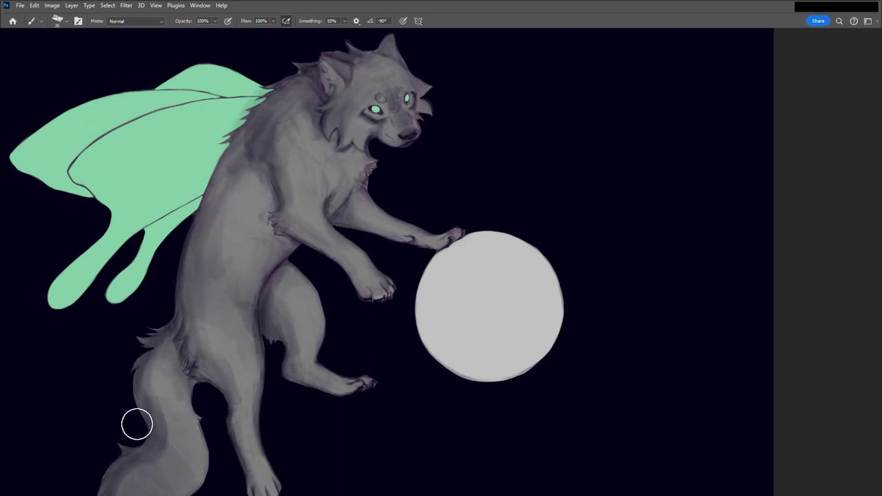
drag(234, 166, 193, 207)
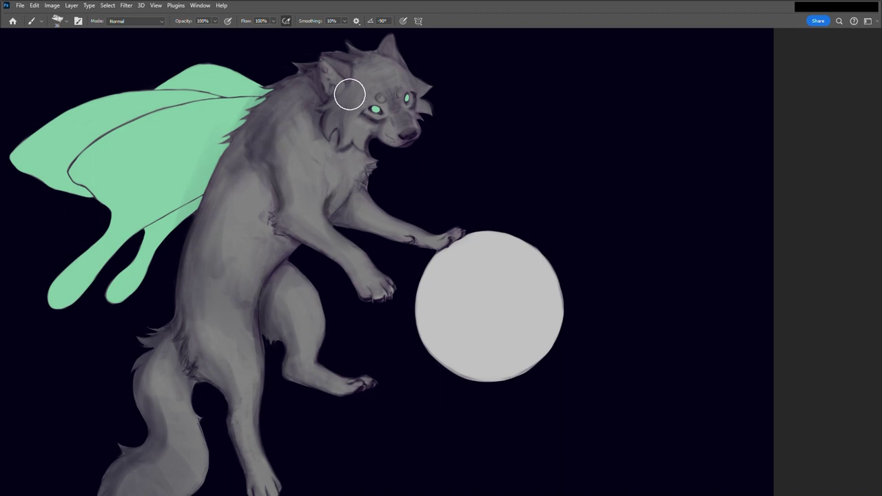
drag(349, 102, 303, 121)
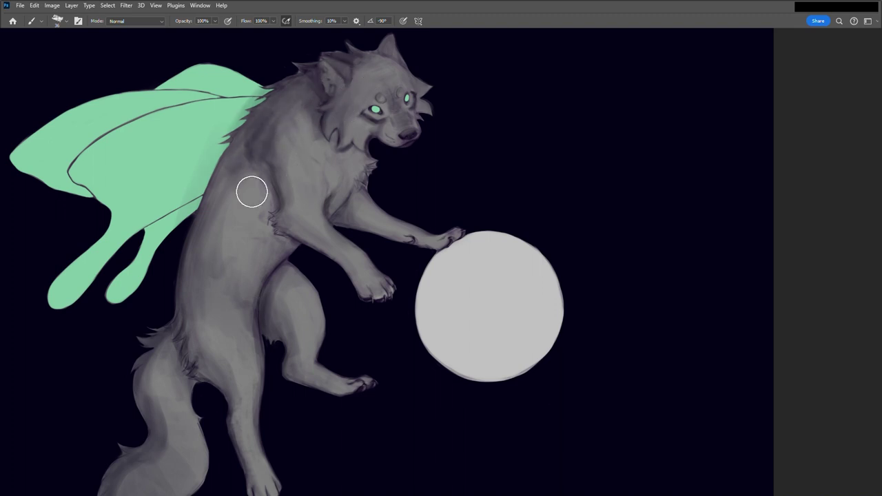
Zoom in and paint darker grey shading on the side, belly, neck, forehead, hip and flank.
key(ctrl+0)
scroll(323, 135, up, 3)
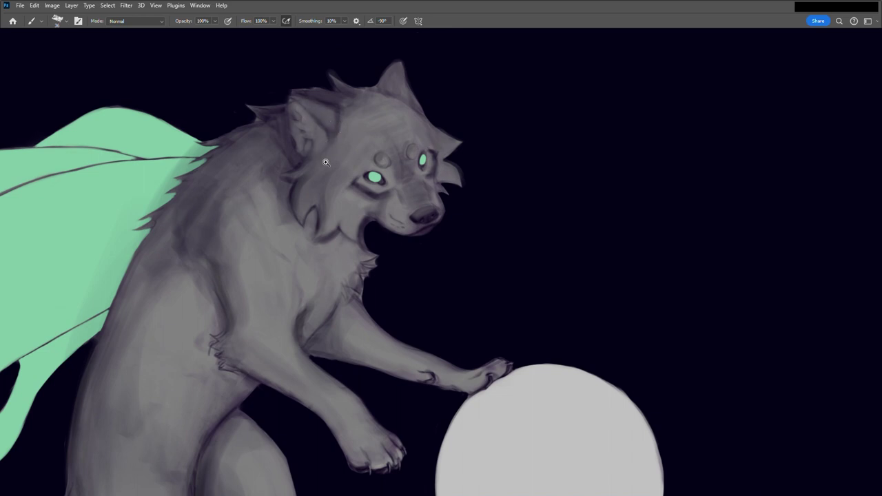
scroll(457, 140, down, 5)
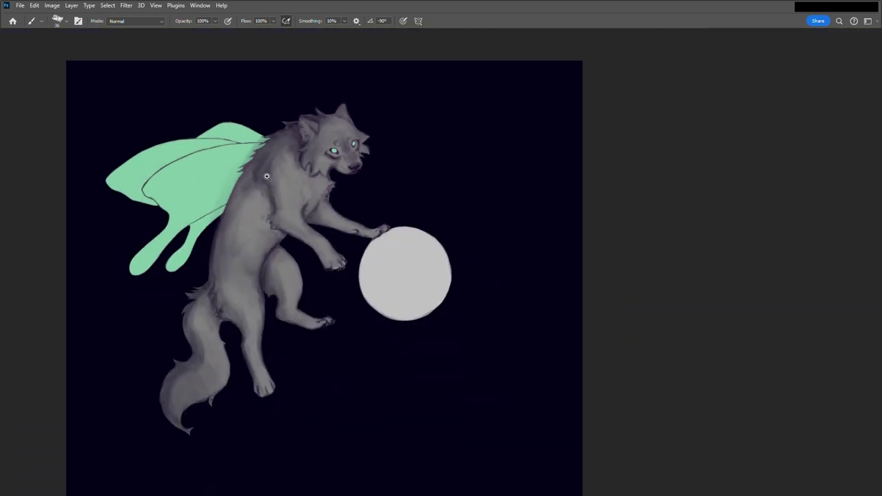
scroll(345, 275, up, 1)
scroll(348, 394, up, 1)
scroll(313, 205, down, 1)
scroll(313, 205, up, 2)
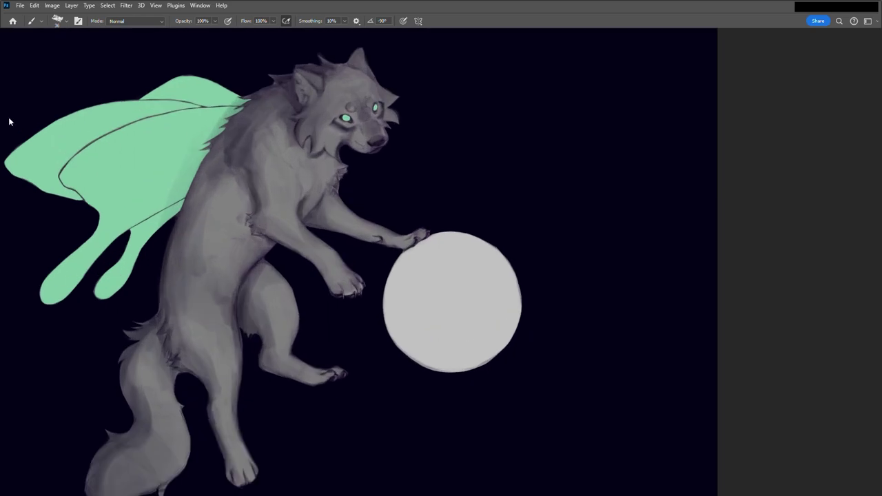
mouse_move(207, 228)
mouse_down()
mouse_move(181, 303)
mouse_move(191, 244)
mouse_up()
drag(243, 176, 200, 199)
mouse_move(368, 83)
mouse_down()
mouse_move(327, 121)
mouse_move(352, 83)
mouse_move(387, 97)
mouse_move(377, 92)
mouse_move(391, 75)
mouse_up()
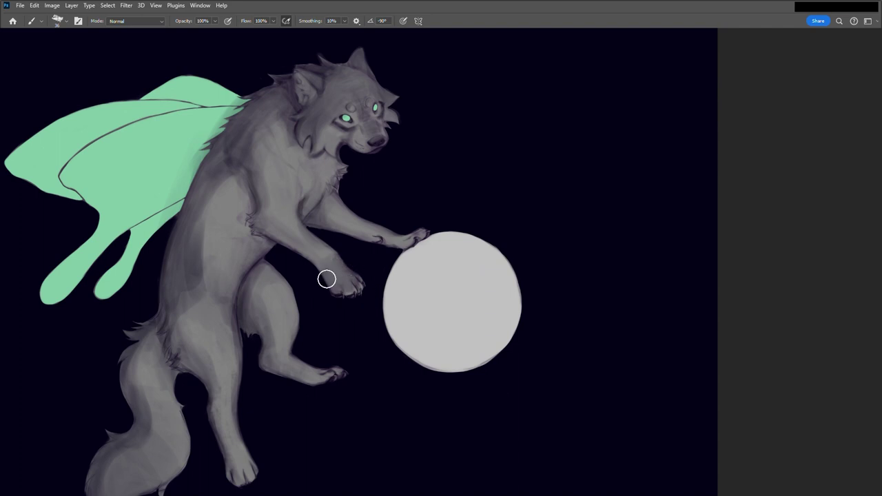
mouse_move(207, 200)
mouse_down()
mouse_move(211, 285)
mouse_move(178, 332)
mouse_up()
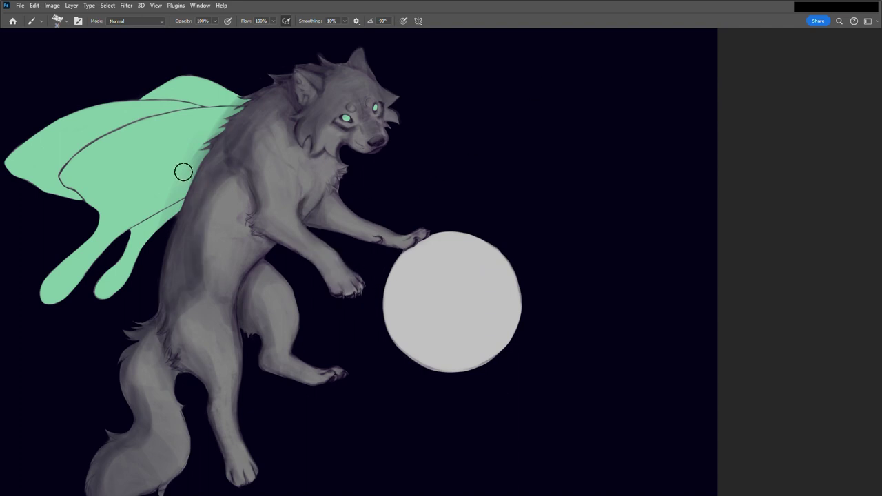
scroll(302, 164, down, 5)
Paint mint green over the fur edge beside the wing and upper wing.
drag(302, 183, 409, 155)
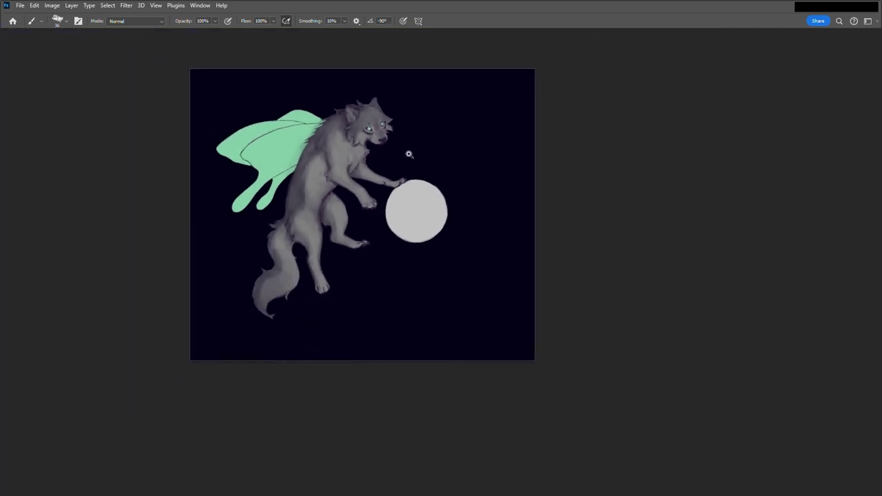
drag(418, 112, 272, 79)
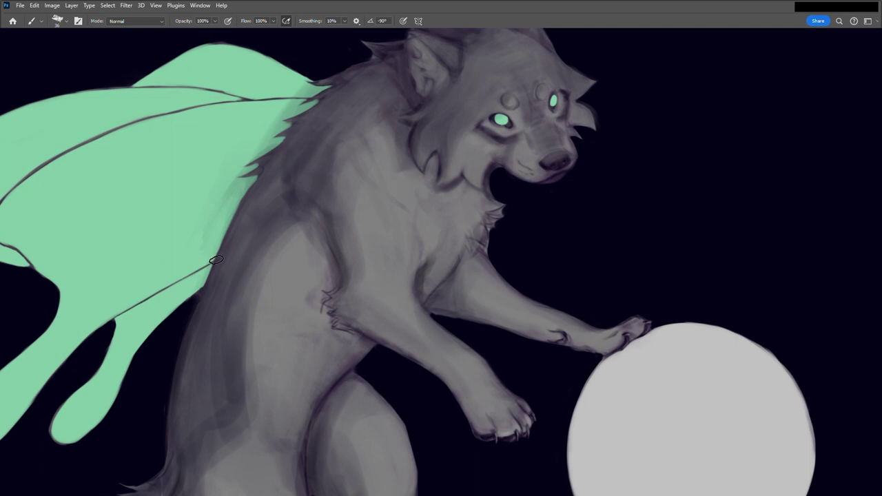
drag(265, 180, 195, 276)
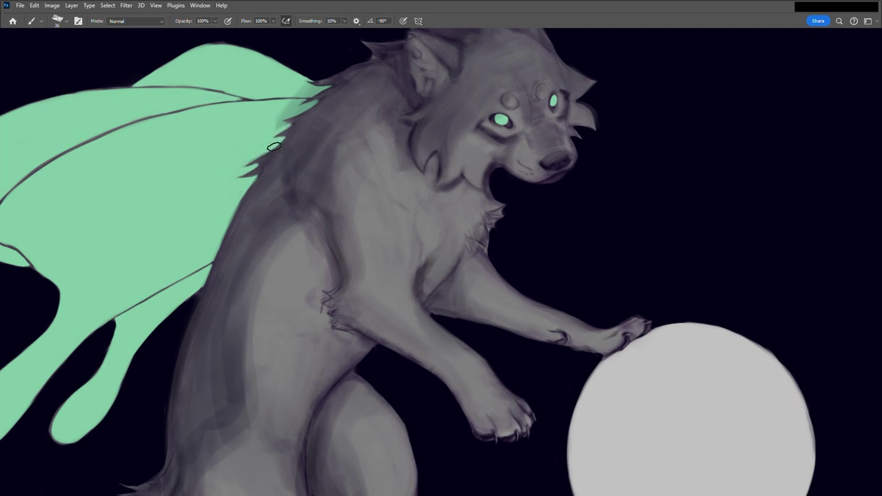
mouse_move(282, 129)
mouse_down()
mouse_move(329, 102)
mouse_move(317, 97)
mouse_up()
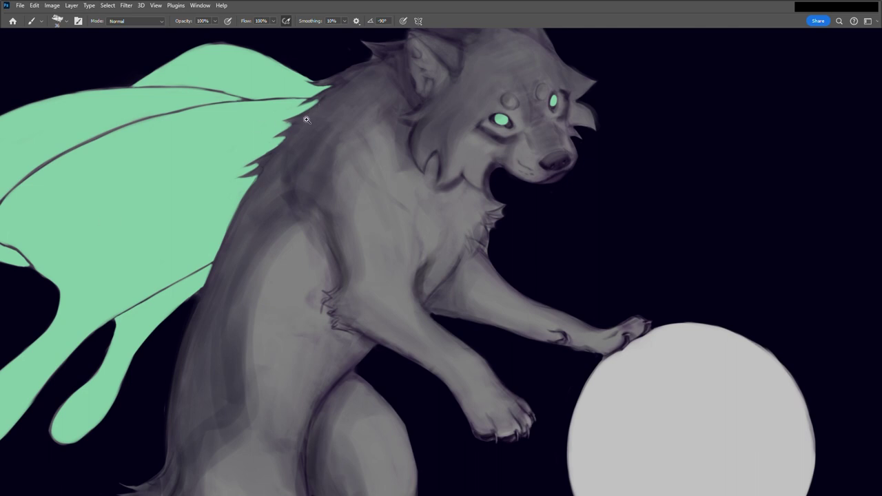
scroll(306, 138, down, 5)
scroll(305, 146, up, 4)
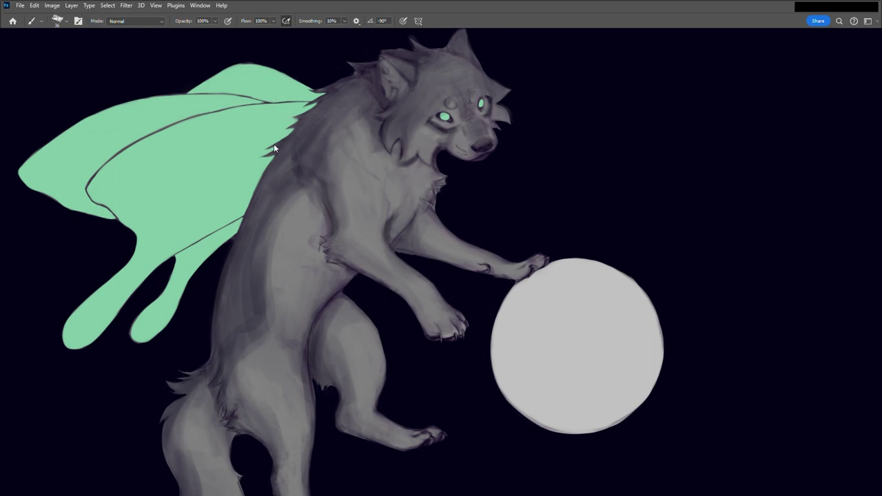
Undo the two dark hatch strokes on the wolf's chest.
key(ctrl+z)
scroll(260, 193, up, 3)
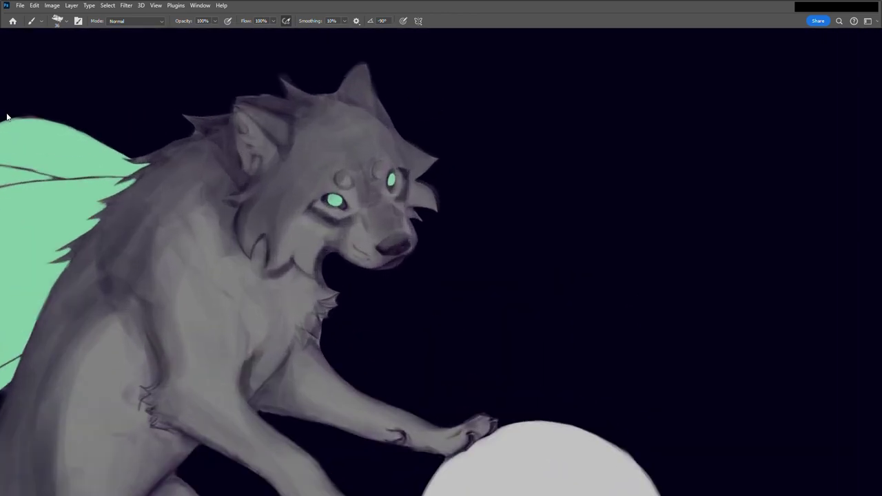
scroll(277, 186, up, 1)
scroll(277, 186, up, 1)
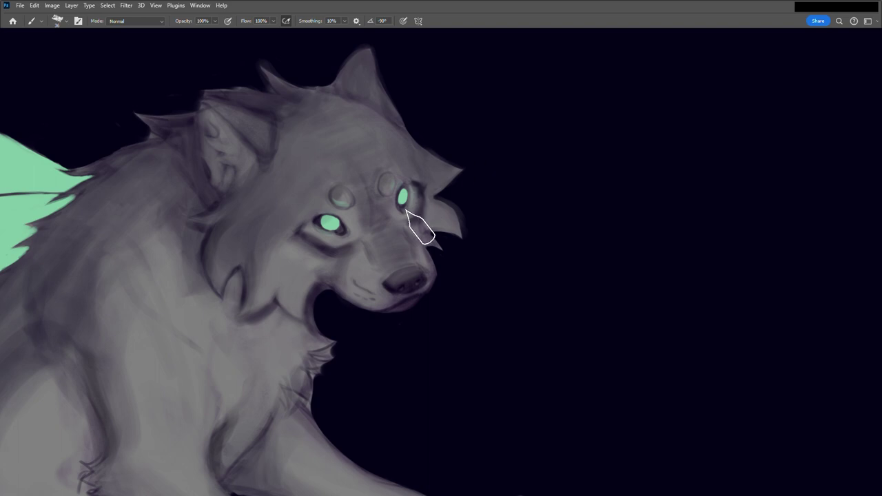
scroll(9, 313, down, 3)
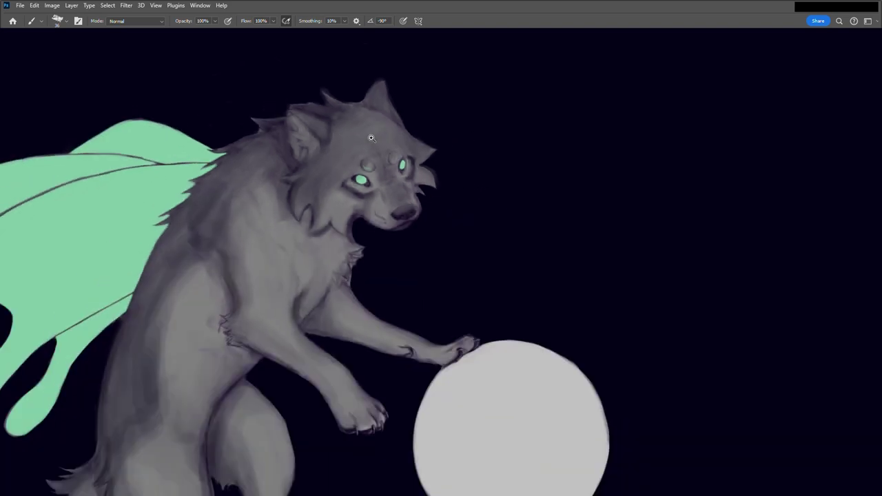
scroll(112, 285, up, 3)
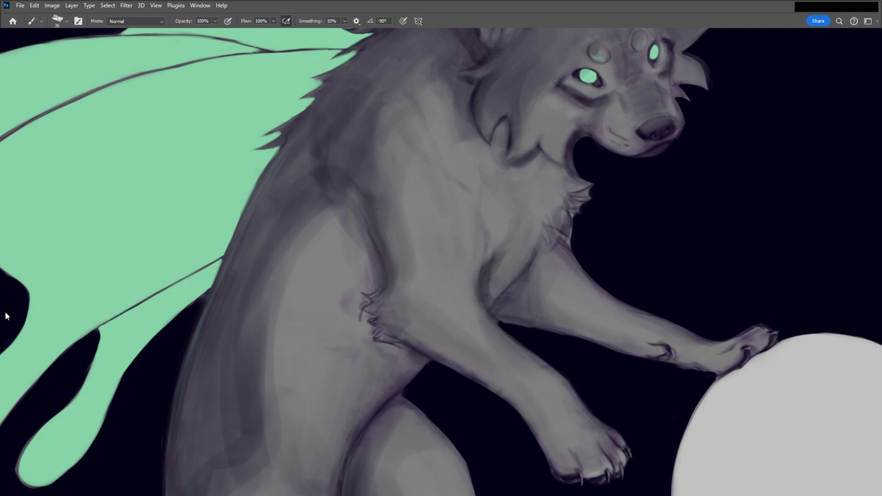
Lighten and soften the fur edge along the shoulder.
drag(164, 324, 30, 126)
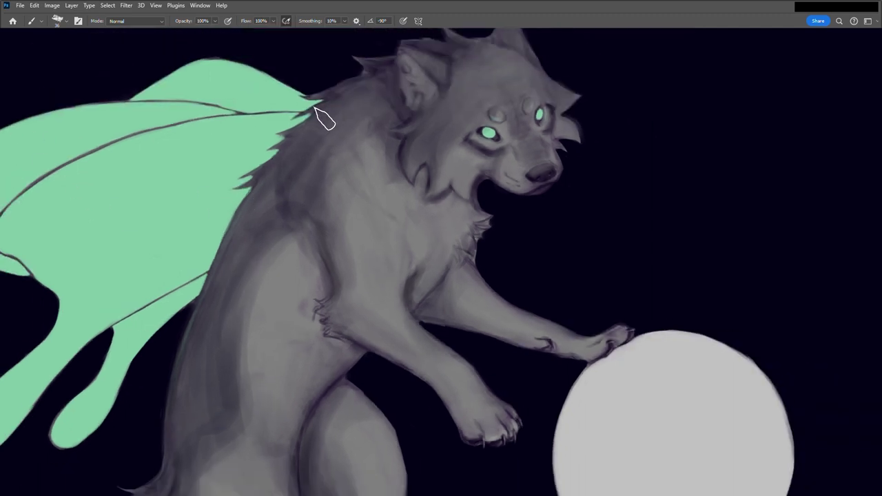
drag(255, 195, 224, 274)
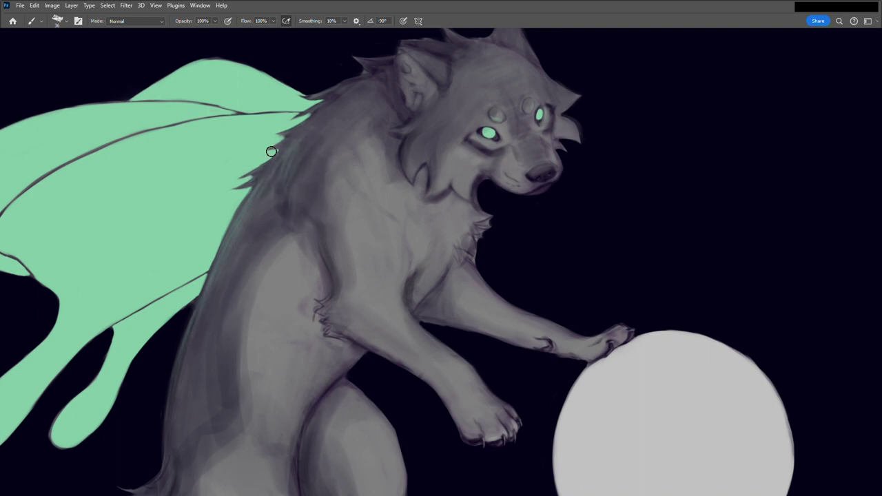
scroll(310, 229, down, 5)
Paint light teal fur strands on the hip tuft and hip edge.
scroll(384, 264, down, 1)
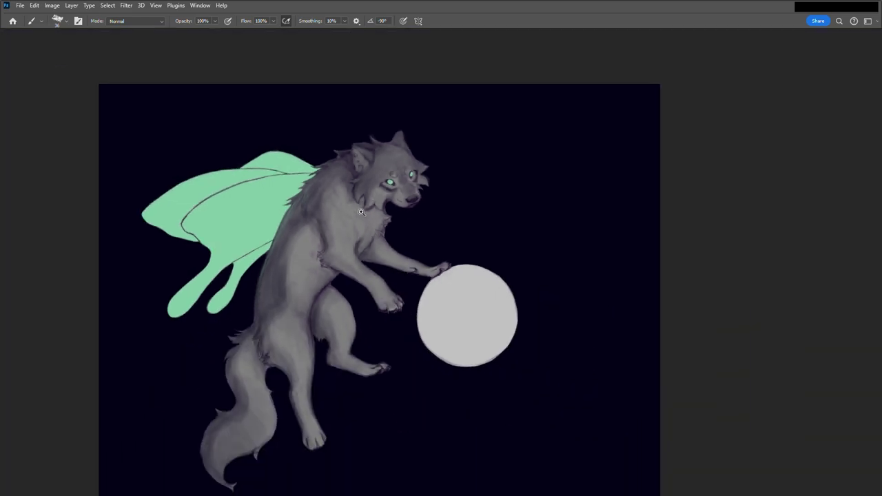
scroll(386, 161, up, 6)
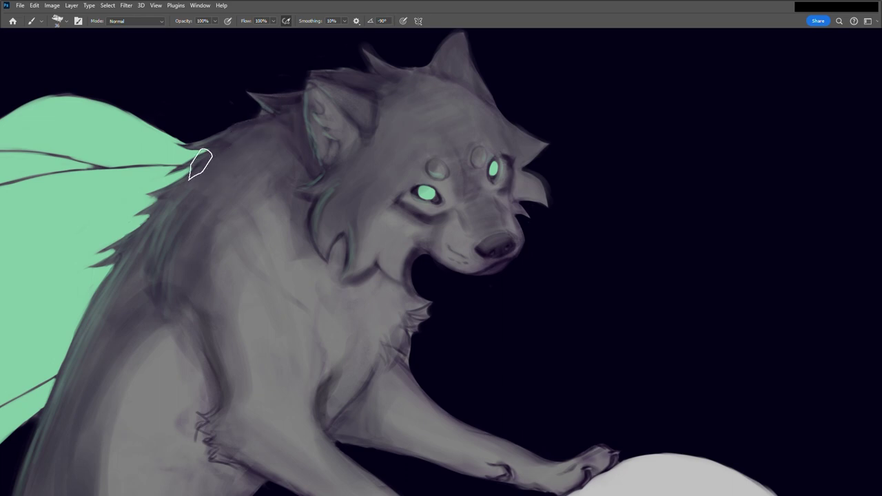
scroll(290, 314, down, 3)
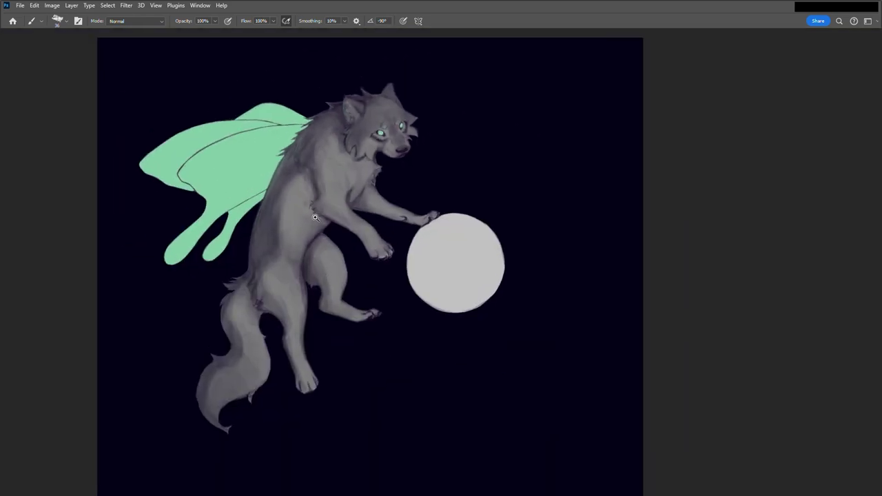
scroll(248, 301, up, 3)
drag(174, 254, 205, 250)
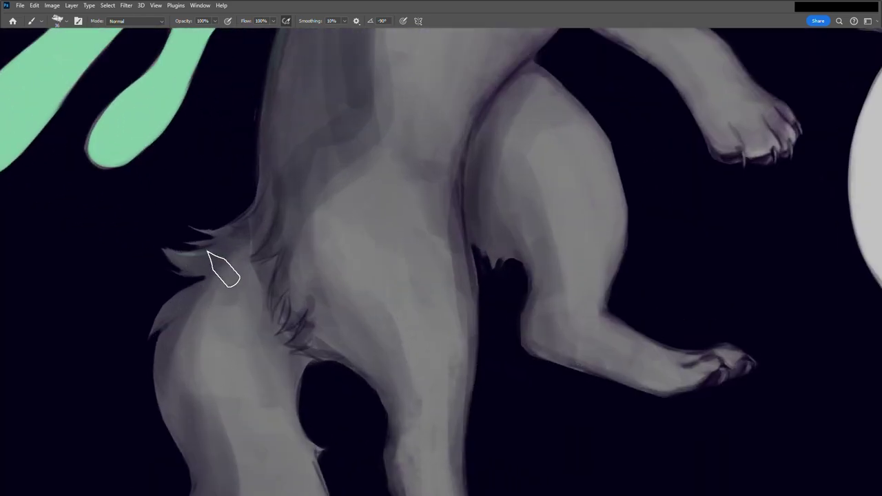
drag(210, 282, 174, 302)
scroll(216, 183, down, 3)
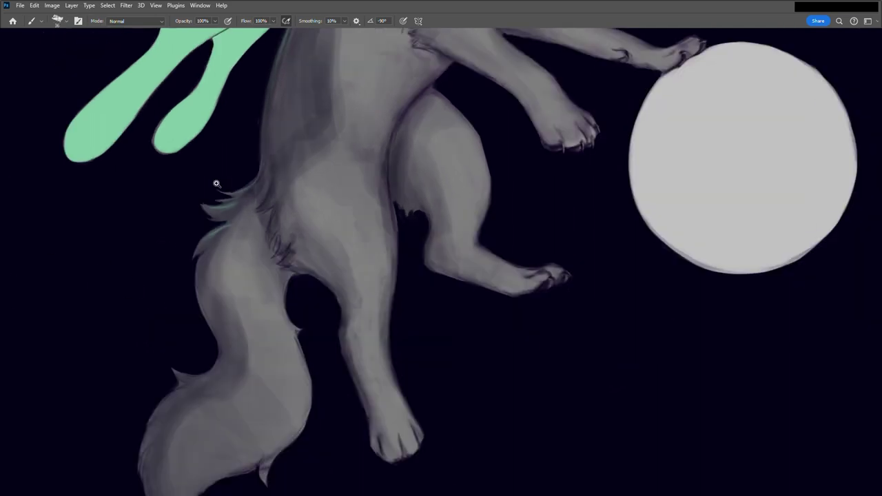
scroll(37, 142, up, 2)
Add thin mint rim-light strands along the hip and chest fur edges.
drag(232, 209, 205, 249)
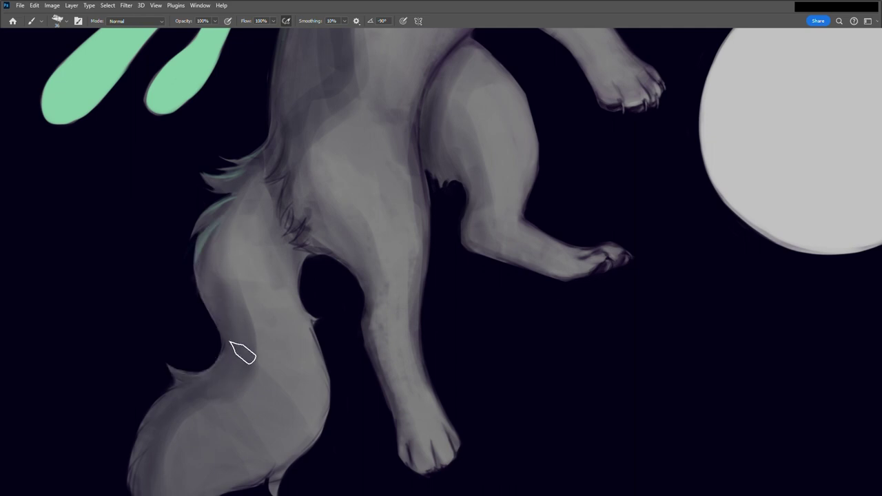
mouse_move(292, 148)
mouse_down()
mouse_move(283, 219)
mouse_move(319, 238)
mouse_up()
scroll(7, 313, down, 1)
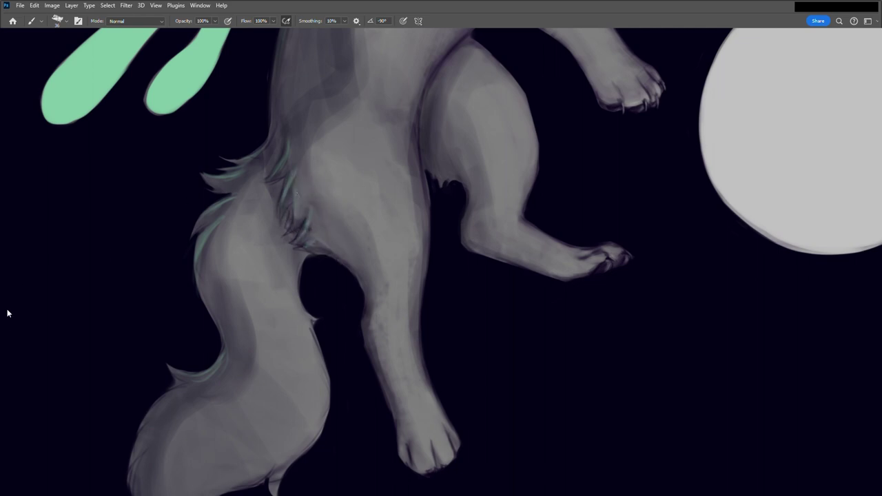
scroll(276, 296, down, 2)
scroll(336, 262, down, 1)
scroll(408, 144, up, 4)
scroll(340, 223, up, 1)
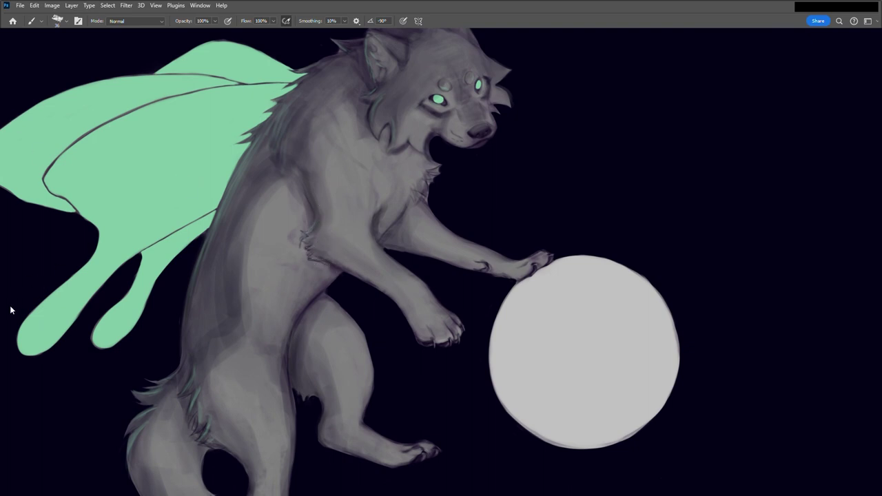
scroll(183, 232, down, 1)
scroll(177, 222, down, 1)
scroll(377, 79, up, 3)
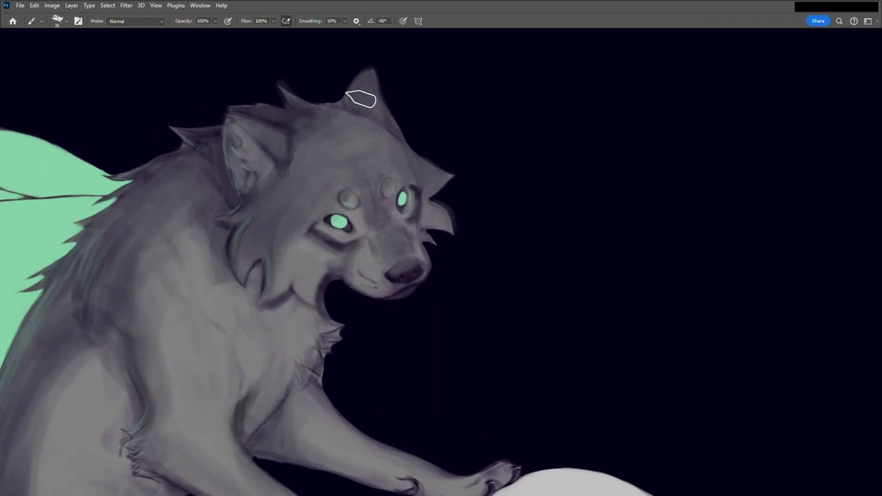
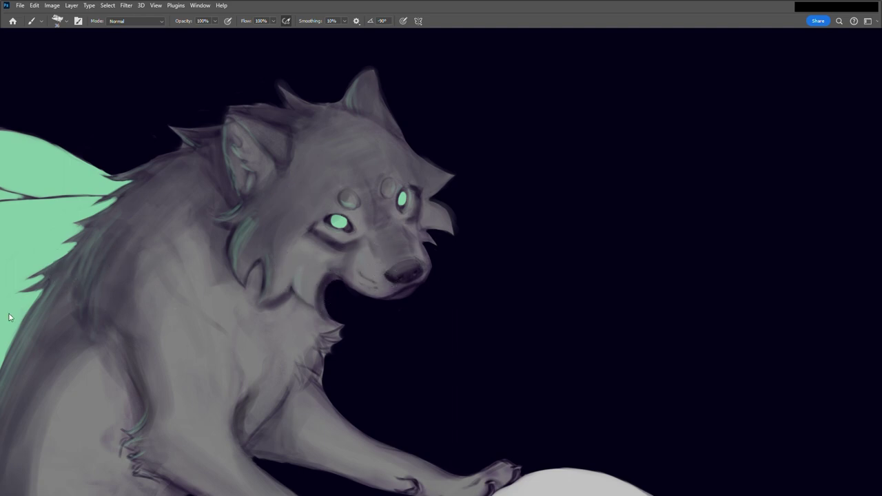
Zoom in on the wolf's head and paint light grey fur strands on the chest tuft.
key(ctrl+0)
scroll(355, 199, up, 2)
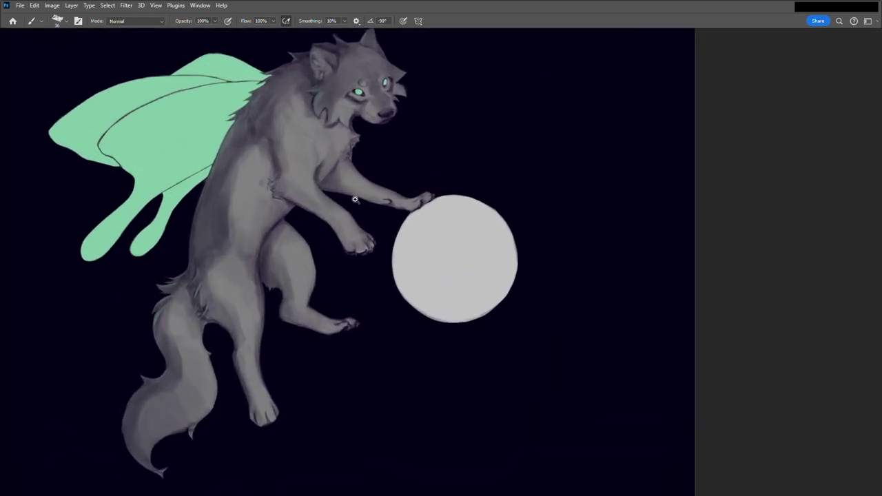
key(ctrl+0)
scroll(417, 177, up, 2)
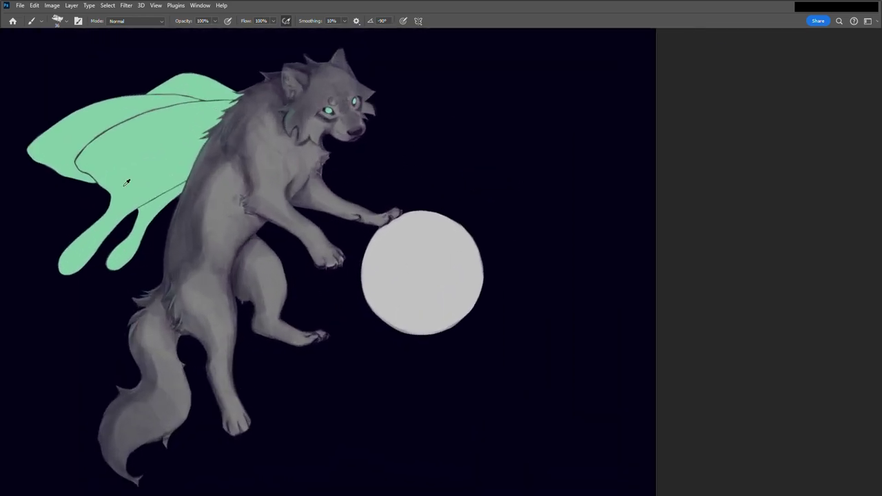
drag(360, 113, 398, 107)
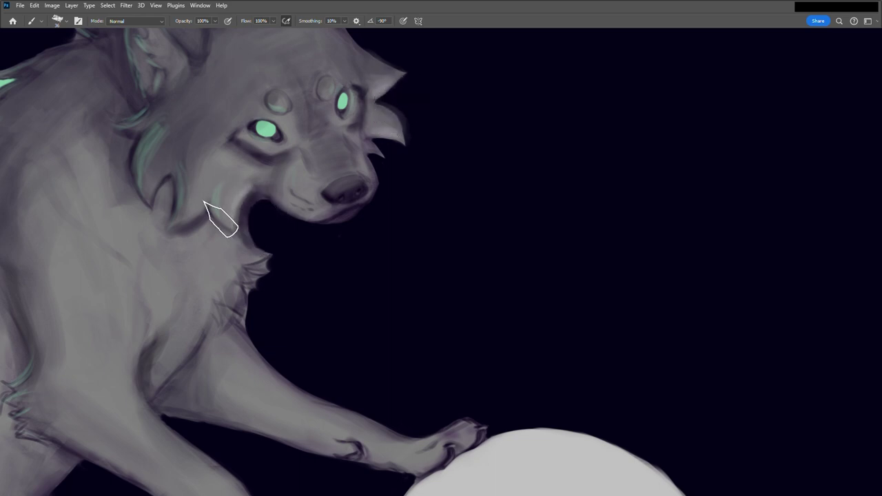
mouse_move(213, 248)
mouse_down()
mouse_move(236, 261)
mouse_move(236, 312)
mouse_move(214, 310)
mouse_up()
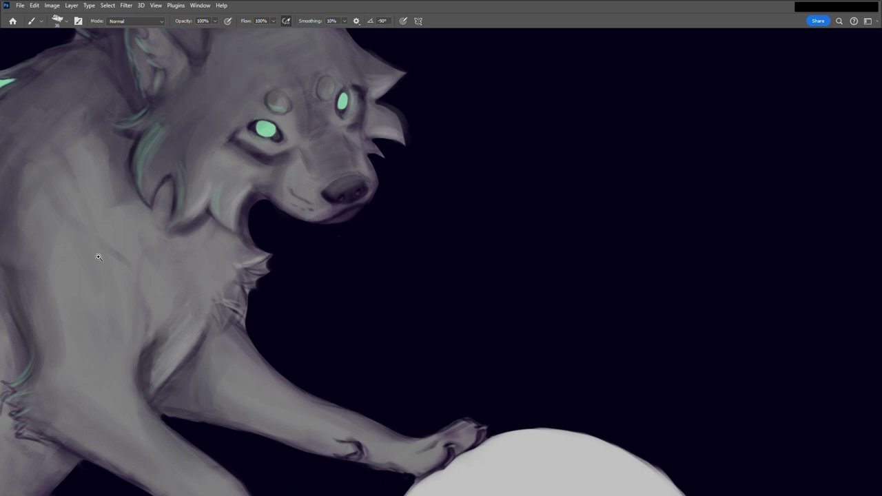
scroll(99, 257, down, 3)
scroll(207, 262, up, 3)
scroll(207, 262, down, 3)
scroll(315, 221, up, 3)
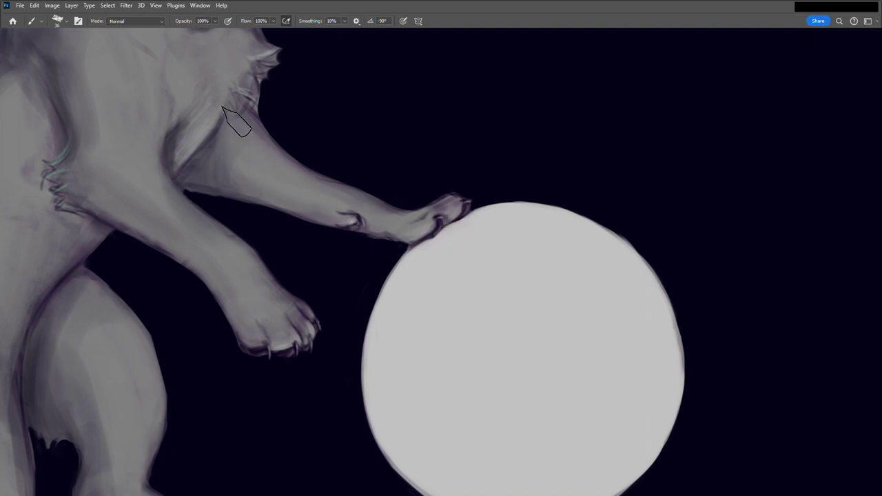
Lighten the hind leg's edge, the paw on the moon, the lower toes and the inner leg.
scroll(56, 286, down, 5)
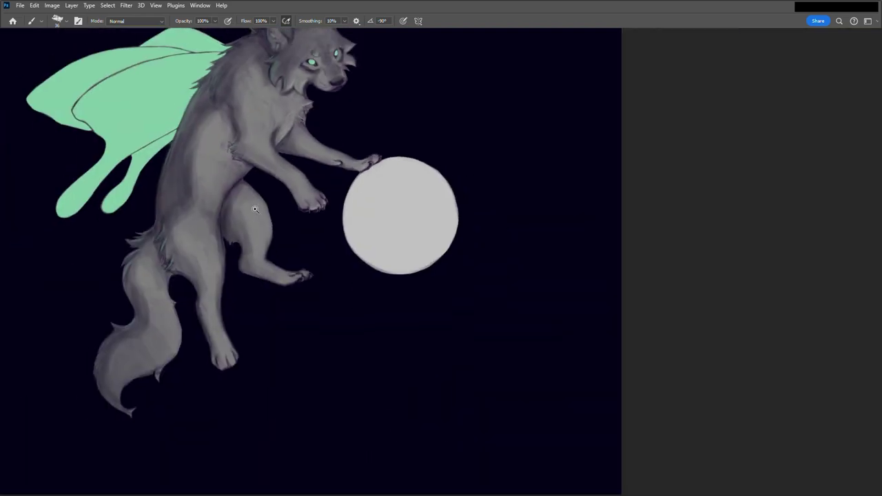
scroll(11, 128, up, 4)
drag(294, 239, 283, 307)
drag(365, 145, 363, 169)
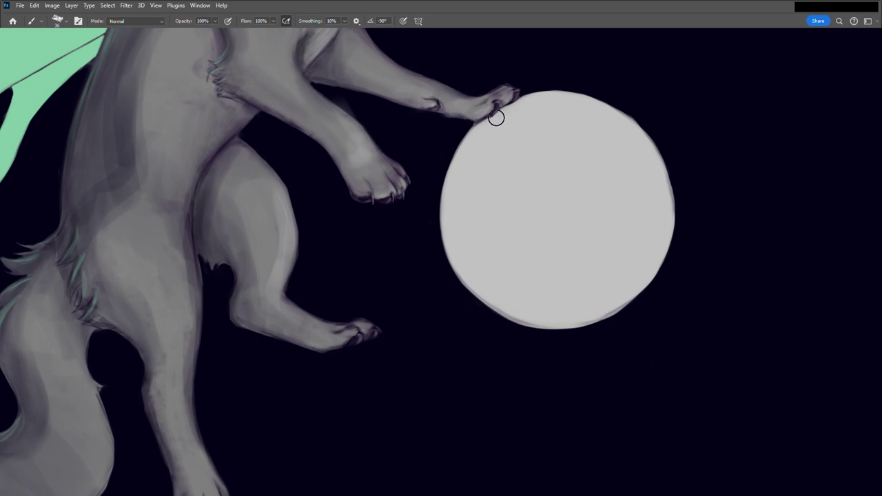
drag(355, 335, 365, 325)
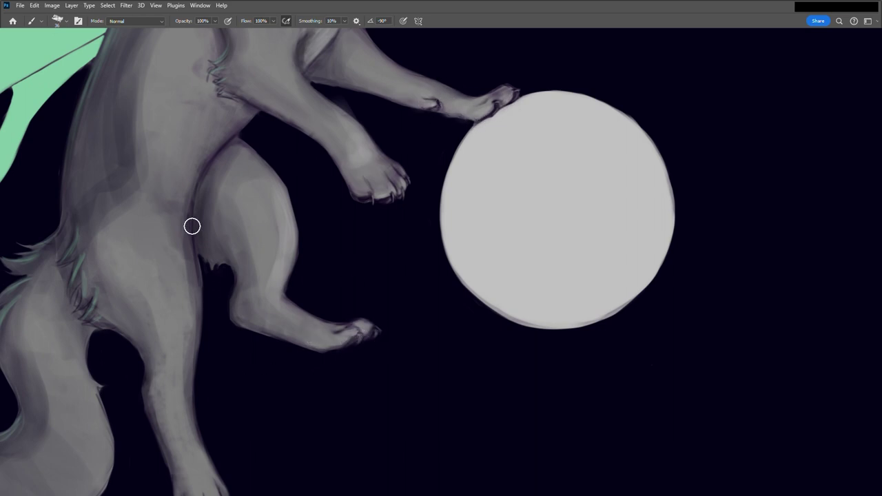
mouse_move(180, 238)
mouse_down()
mouse_move(178, 324)
mouse_move(192, 186)
mouse_move(183, 197)
mouse_move(218, 134)
mouse_move(178, 220)
mouse_move(171, 309)
mouse_up()
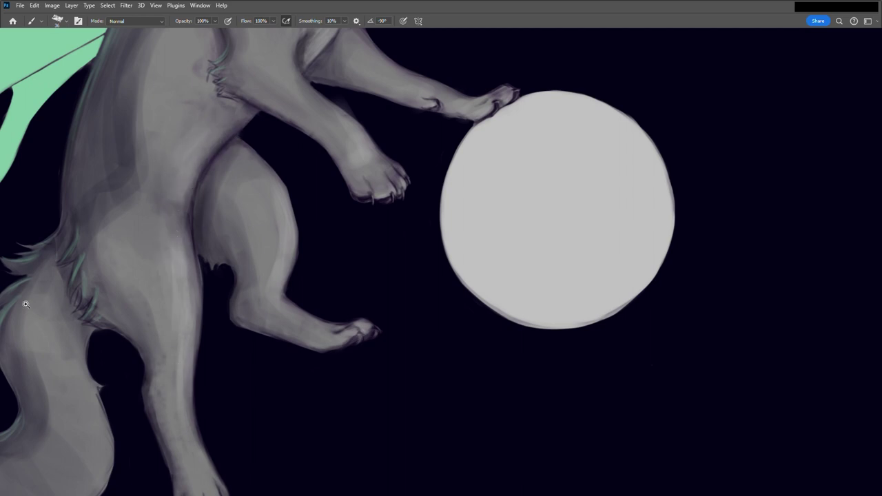
Zoom to the tail, brighten its lower part and underside, and deepen the shadow beneath it.
drag(333, 199, 229, 284)
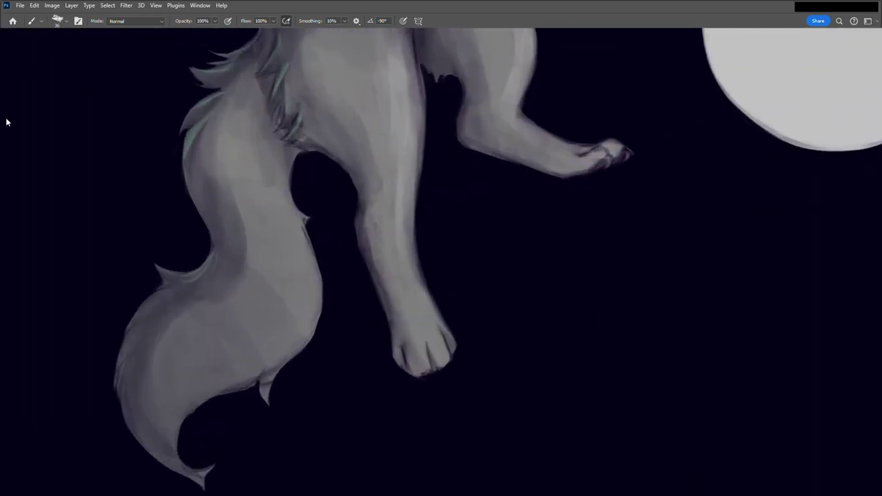
mouse_move(298, 292)
mouse_down()
mouse_move(246, 400)
mouse_move(227, 399)
mouse_move(284, 348)
mouse_up()
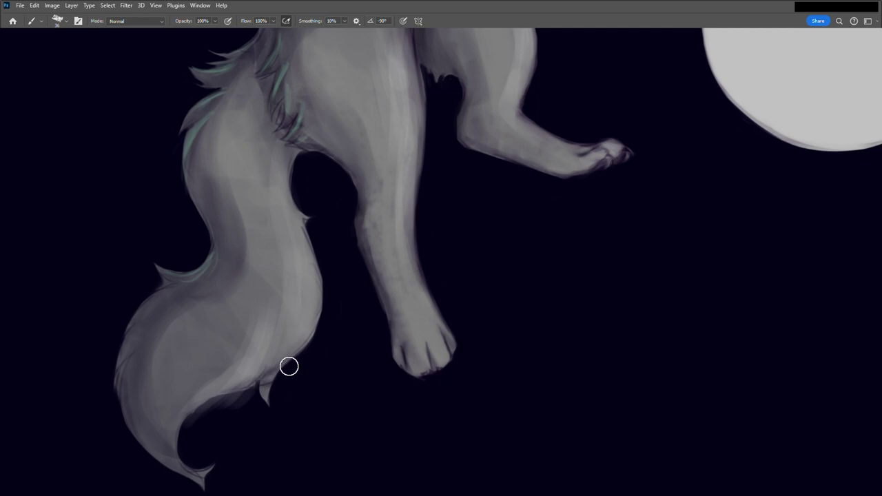
mouse_move(284, 424)
mouse_down()
mouse_move(244, 412)
mouse_move(209, 418)
mouse_up()
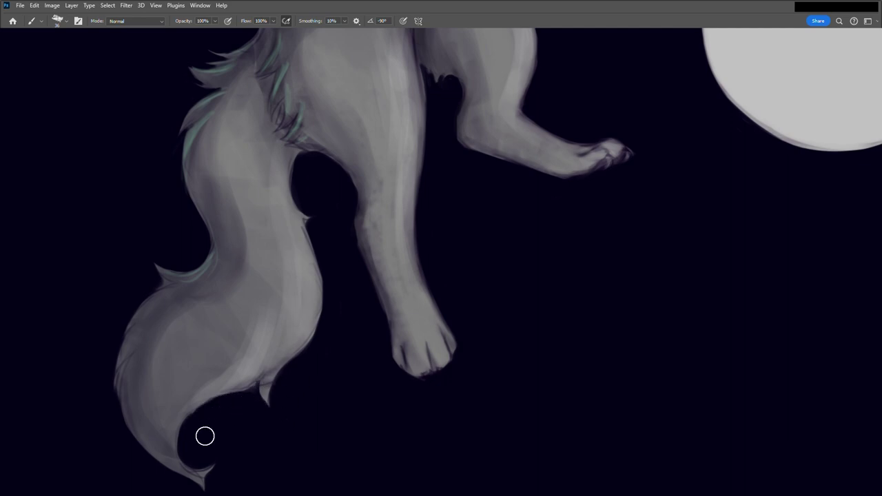
scroll(203, 377, down, 5)
scroll(403, 112, down, 2)
scroll(443, 132, up, 5)
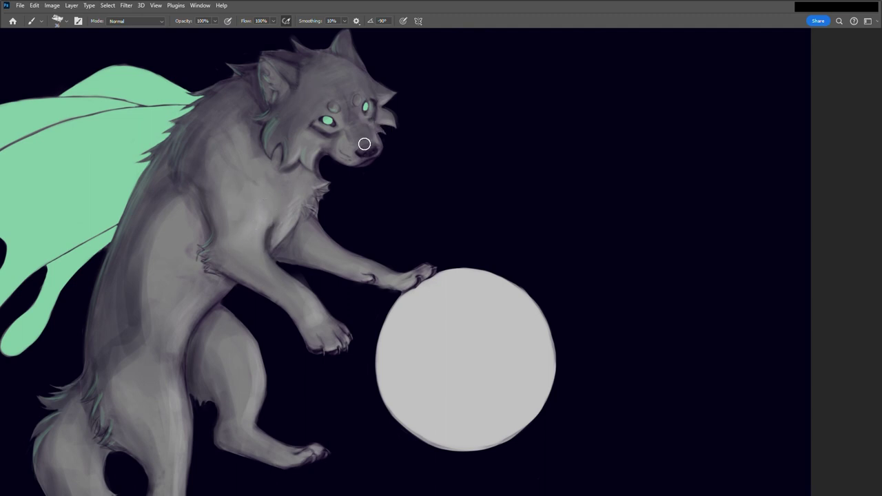
Zoom in on the face and darken the nose, the underside of the jaw and a mark near the ear.
click(368, 88)
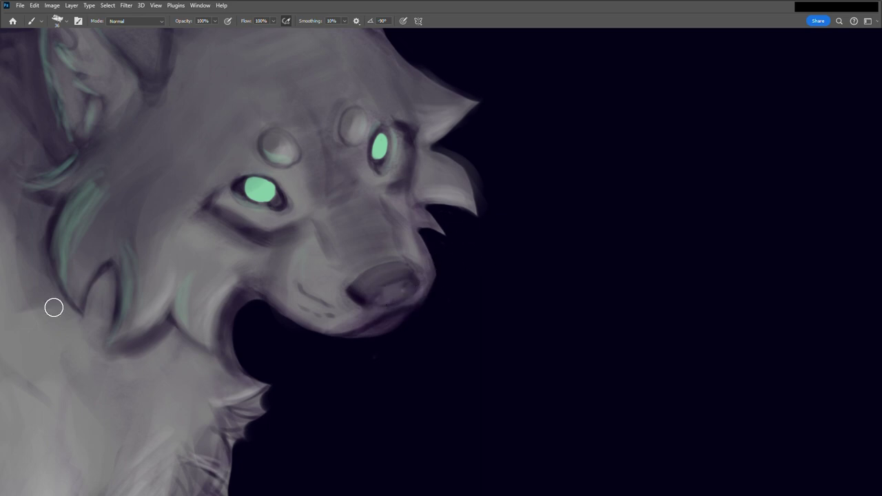
scroll(395, 160, down, 5)
scroll(465, 209, down, 2)
scroll(482, 295, up, 1)
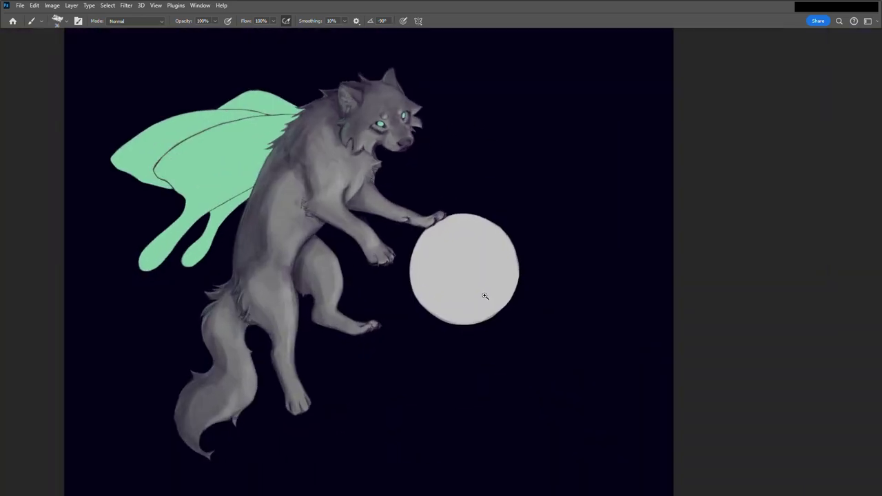
scroll(482, 114, up, 5)
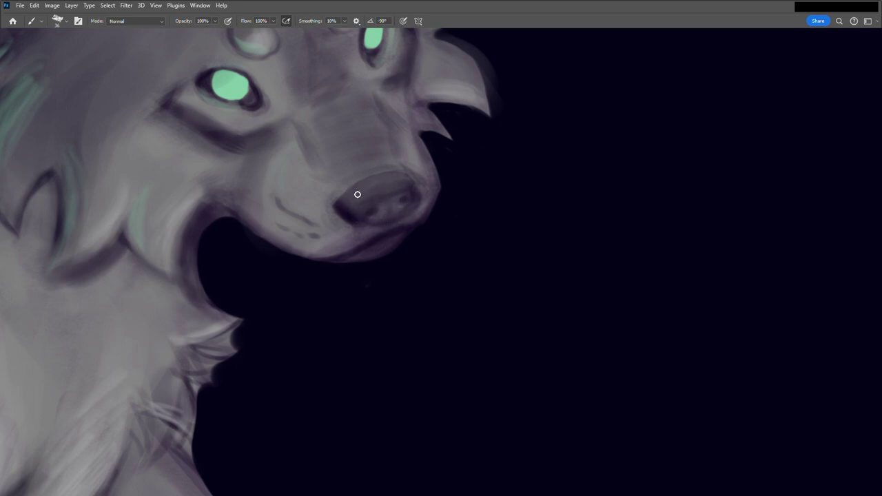
drag(345, 197, 344, 199)
drag(241, 200, 317, 259)
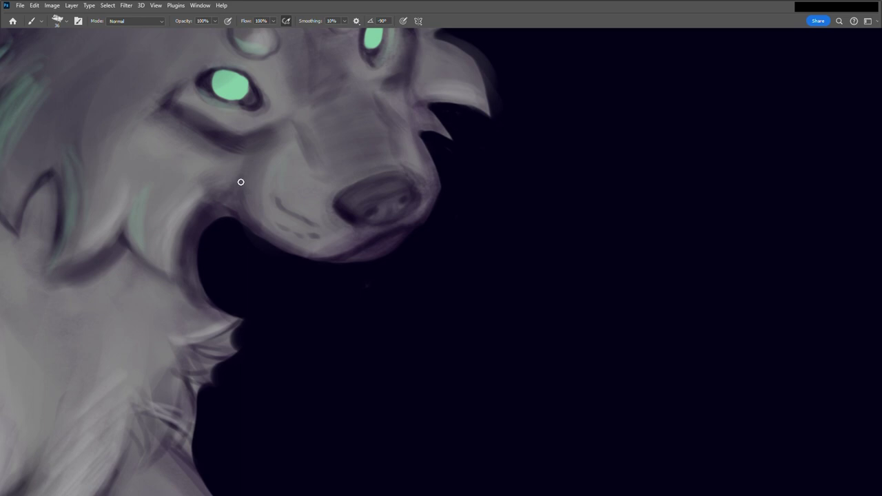
drag(132, 221, 135, 245)
Paint lighter grey over the dark neck line and the shadow under the jaw.
scroll(348, 181, down, 5)
scroll(348, 181, down, 1)
scroll(349, 181, up, 1)
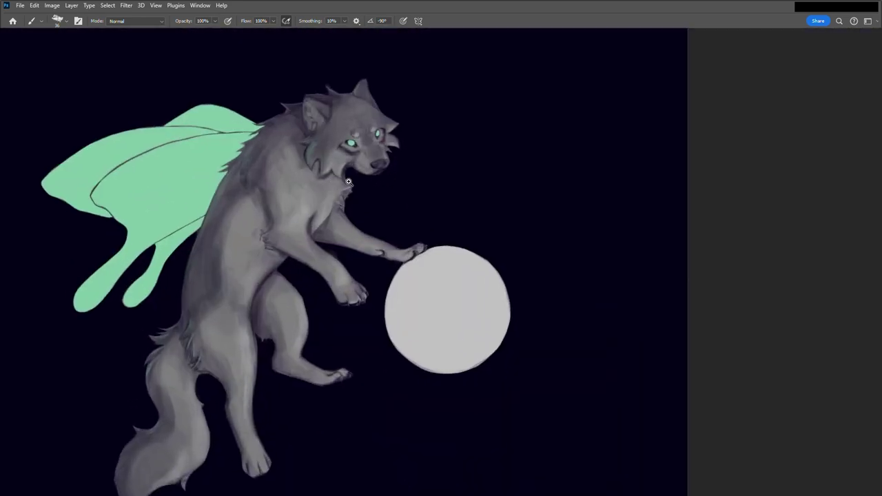
scroll(348, 181, up, 5)
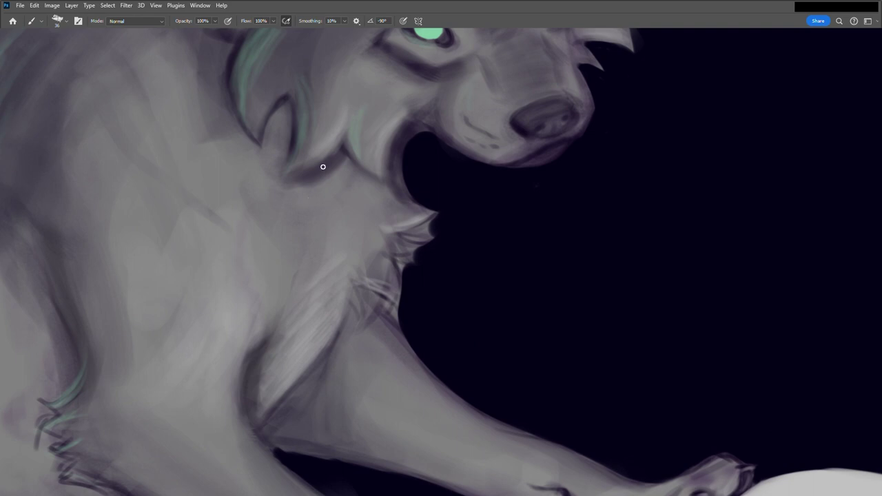
mouse_move(349, 164)
mouse_down()
mouse_move(289, 191)
mouse_move(324, 180)
mouse_up()
mouse_move(412, 142)
mouse_down()
mouse_move(393, 173)
mouse_move(394, 153)
mouse_move(396, 193)
mouse_up()
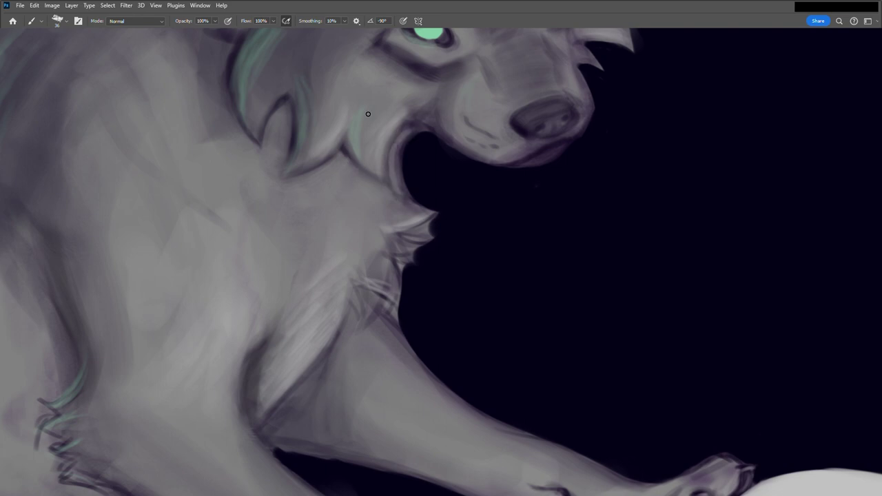
key(ctrl+0)
Carve background into the chest fur tufts, darken the neck edge, and undo the inner-jaw shadow.
scroll(392, 197, up, 5)
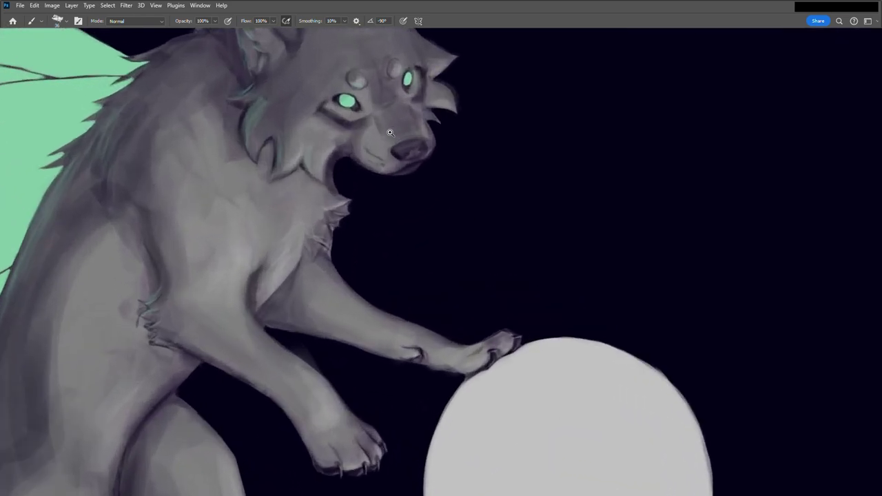
scroll(392, 197, up, 2)
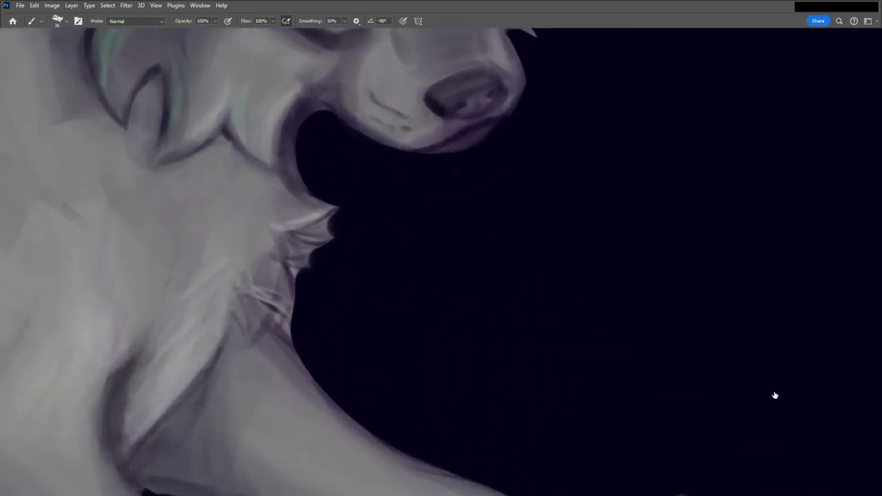
mouse_move(333, 251)
mouse_down()
mouse_move(347, 233)
mouse_move(339, 239)
mouse_move(321, 228)
mouse_move(341, 217)
mouse_move(311, 254)
mouse_move(299, 246)
mouse_move(306, 305)
mouse_move(279, 315)
mouse_move(287, 330)
mouse_move(259, 305)
mouse_move(304, 350)
mouse_up()
drag(297, 285, 284, 291)
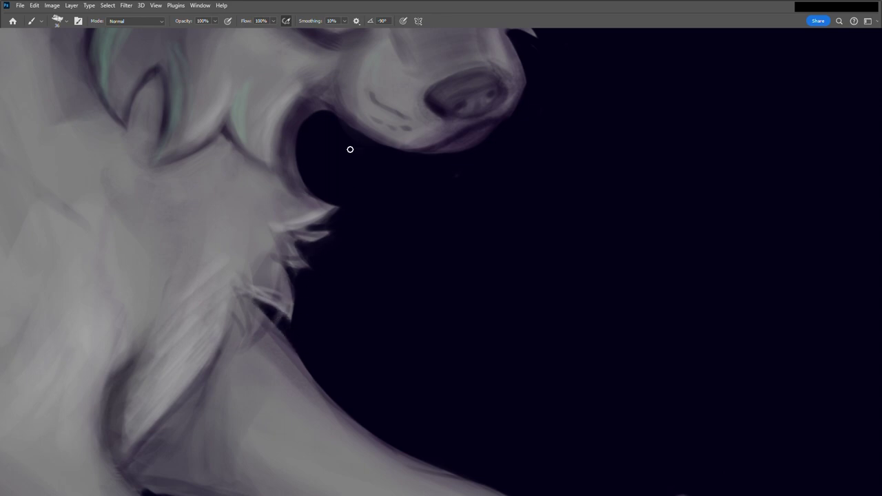
mouse_move(327, 122)
mouse_down()
mouse_move(326, 110)
mouse_move(309, 117)
mouse_move(295, 149)
mouse_move(307, 191)
mouse_move(274, 165)
mouse_move(293, 178)
mouse_move(296, 130)
mouse_move(313, 117)
mouse_up()
key(ctrl+z)
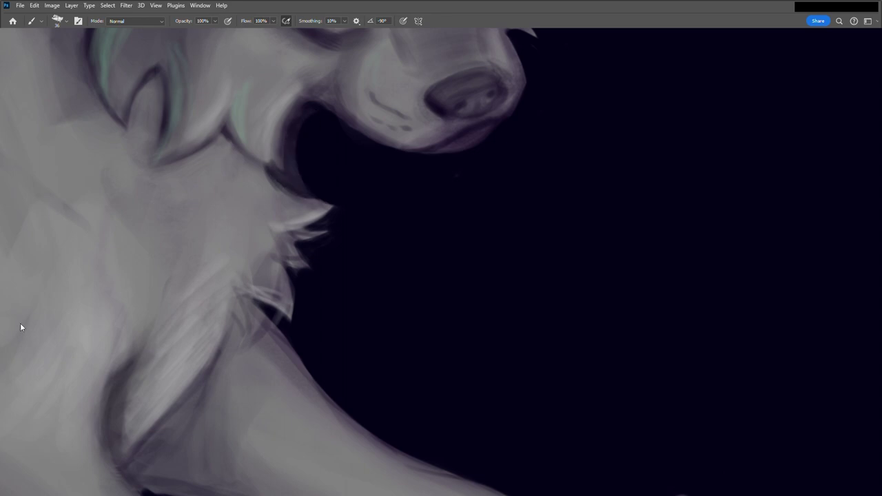
Paint light fur strands along the spiky neck-fur tuft under the chin.
scroll(320, 206, down, 1)
scroll(320, 206, down, 5)
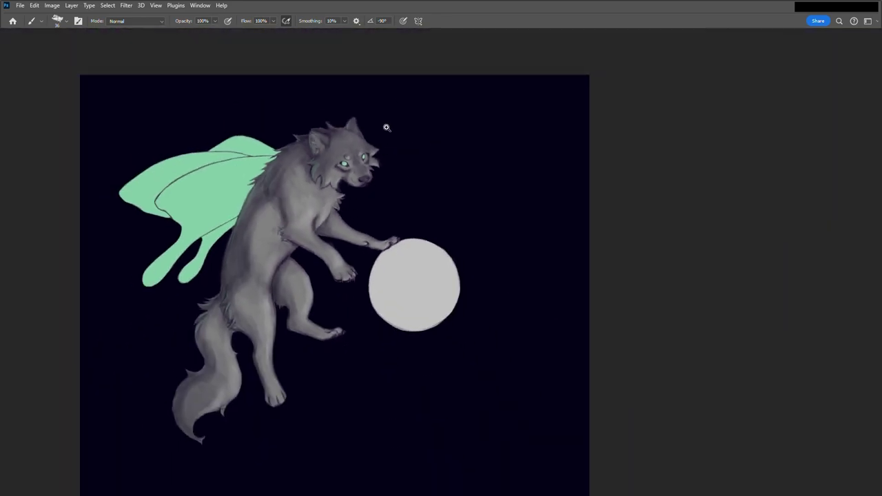
scroll(371, 166, up, 5)
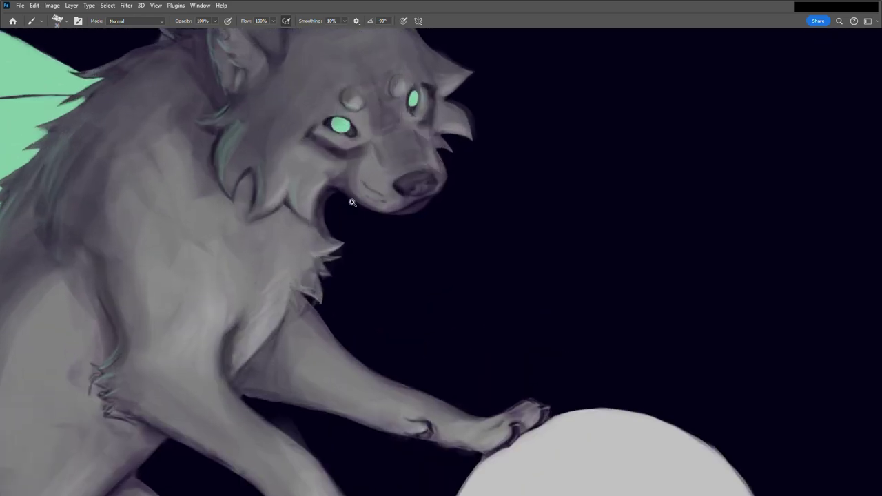
scroll(365, 214, up, 1)
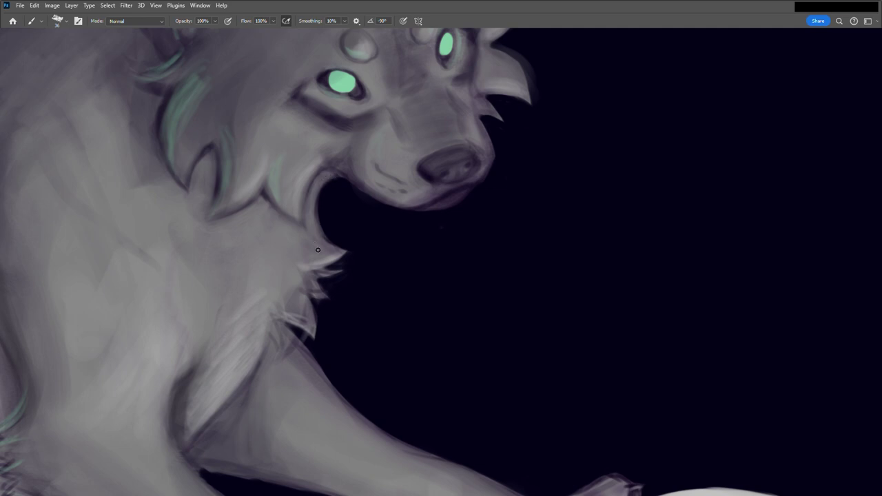
drag(303, 313, 308, 328)
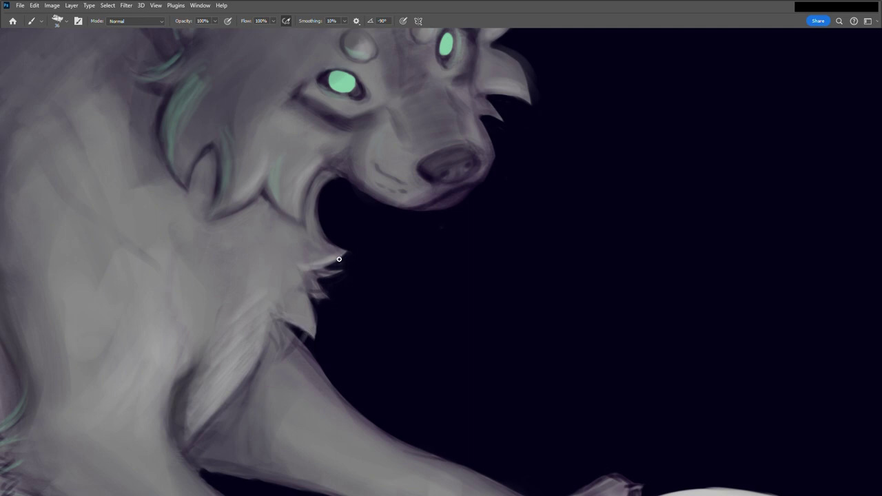
mouse_move(300, 275)
mouse_down()
mouse_move(330, 303)
mouse_move(337, 273)
mouse_up()
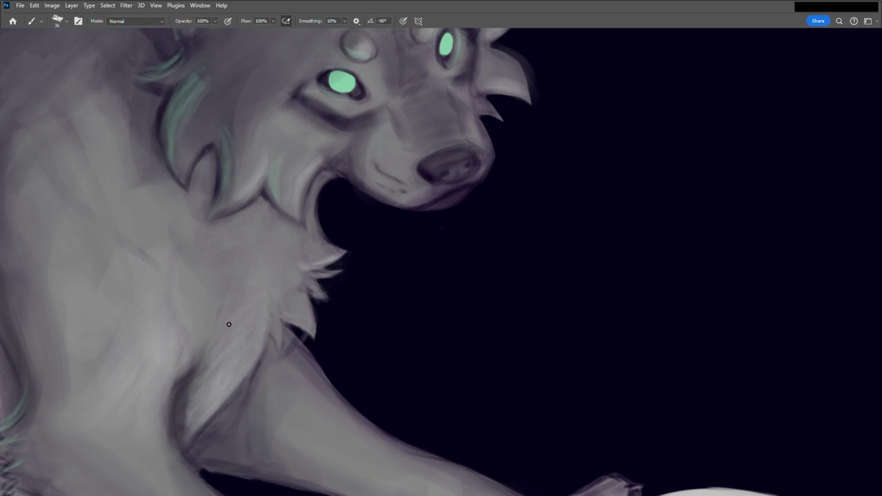
scroll(77, 287, down, 5)
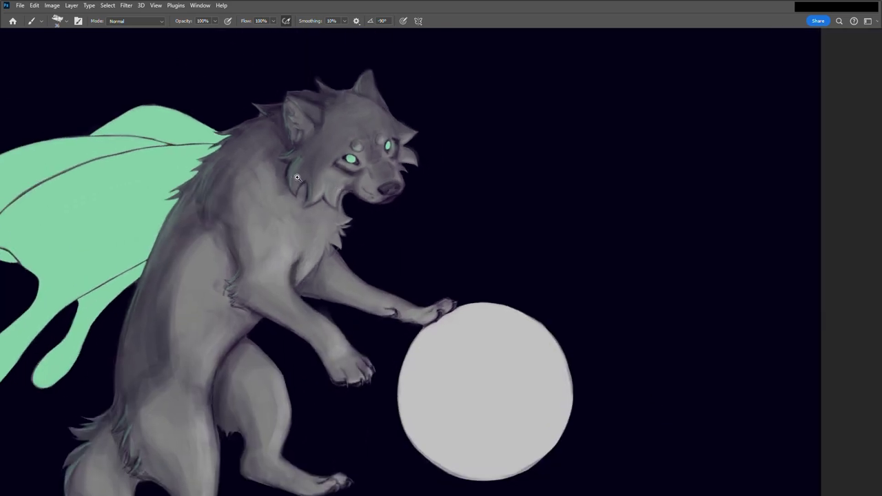
Lighten and smooth the lower hind leg and paw, add toe lines, and brighten the inner ear.
scroll(328, 419, down, 2)
scroll(402, 257, up, 2)
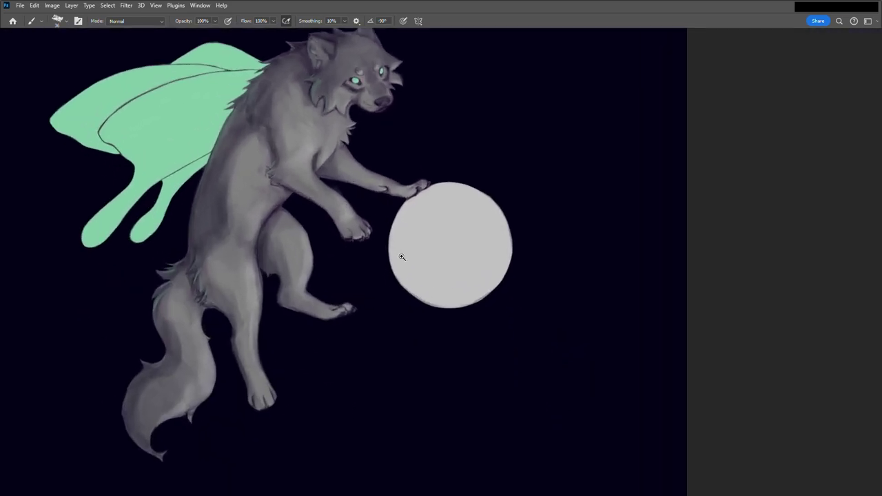
scroll(314, 406, up, 4)
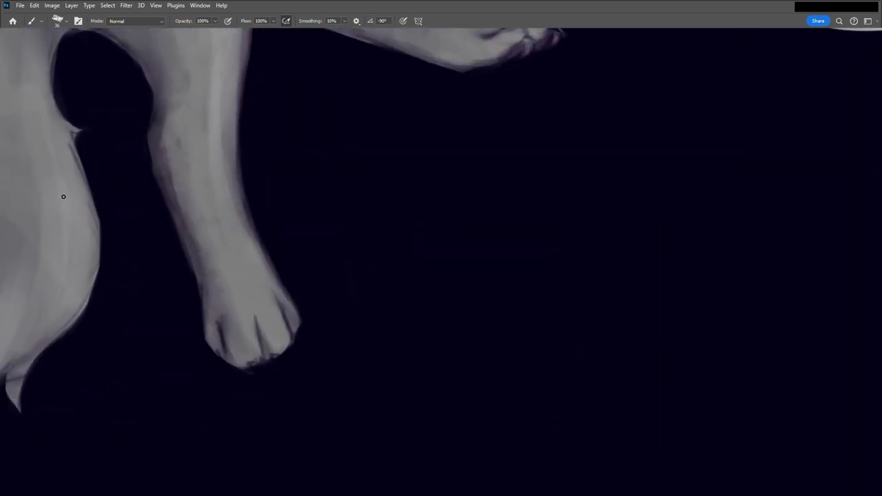
scroll(38, 343, down, 3)
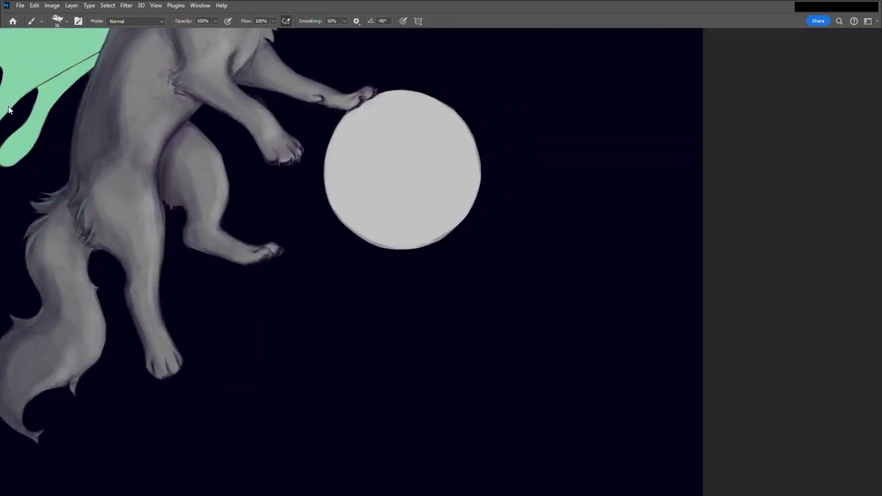
scroll(158, 402, up, 2)
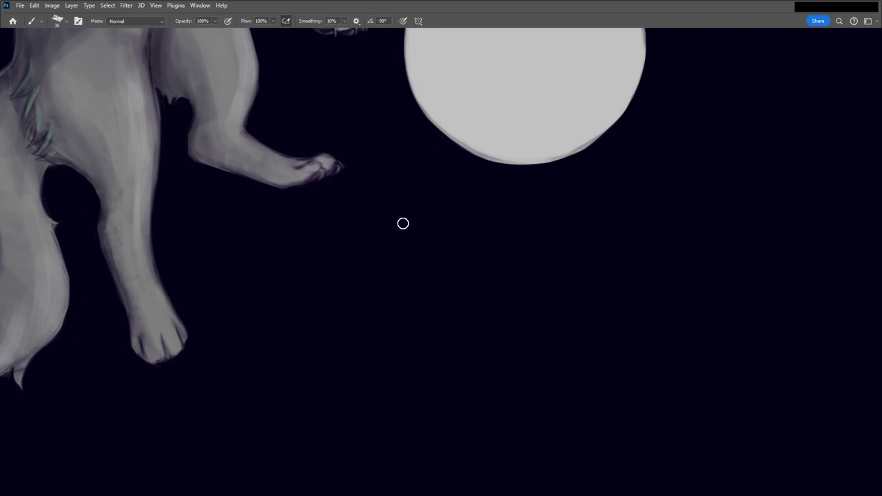
mouse_move(167, 321)
mouse_down()
mouse_move(142, 223)
mouse_move(191, 338)
mouse_move(148, 327)
mouse_up()
drag(164, 360, 165, 330)
drag(153, 285, 173, 325)
drag(155, 169, 140, 254)
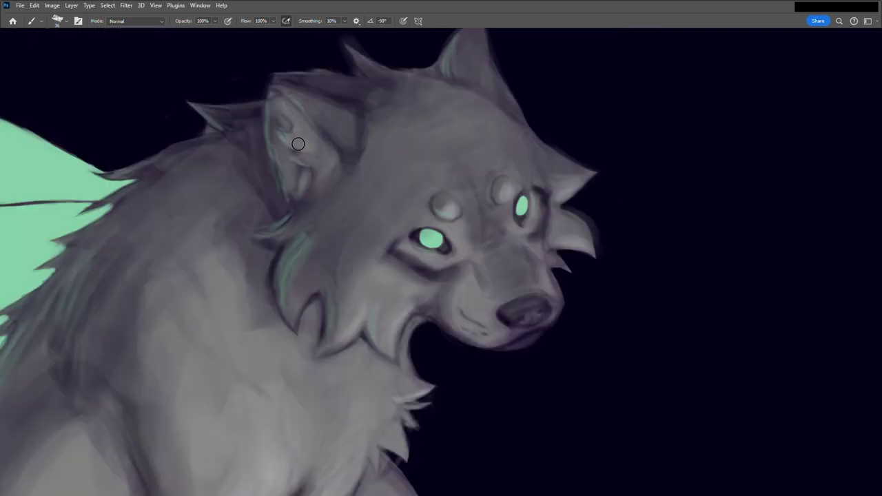
mouse_move(297, 143)
mouse_down()
mouse_move(327, 160)
mouse_move(321, 169)
mouse_move(310, 133)
mouse_move(298, 178)
mouse_up()
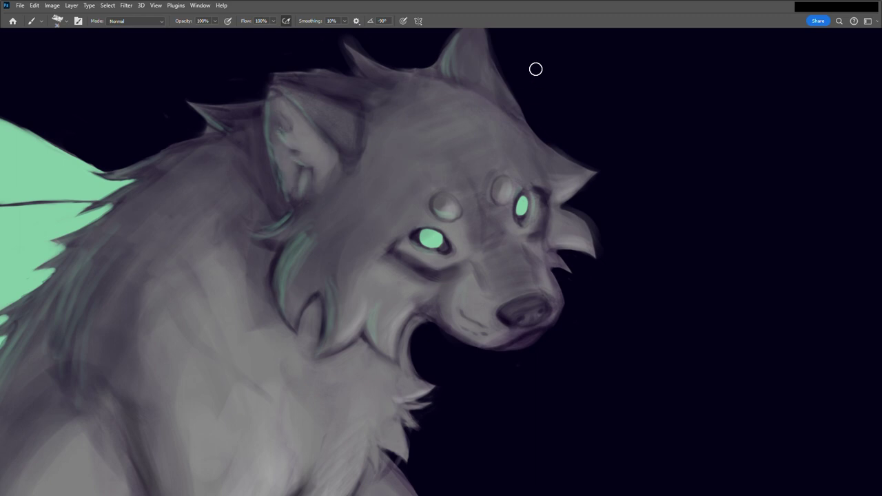
Paint a soft light shading stroke along the edge of the wolf's ear.
drag(484, 55, 496, 89)
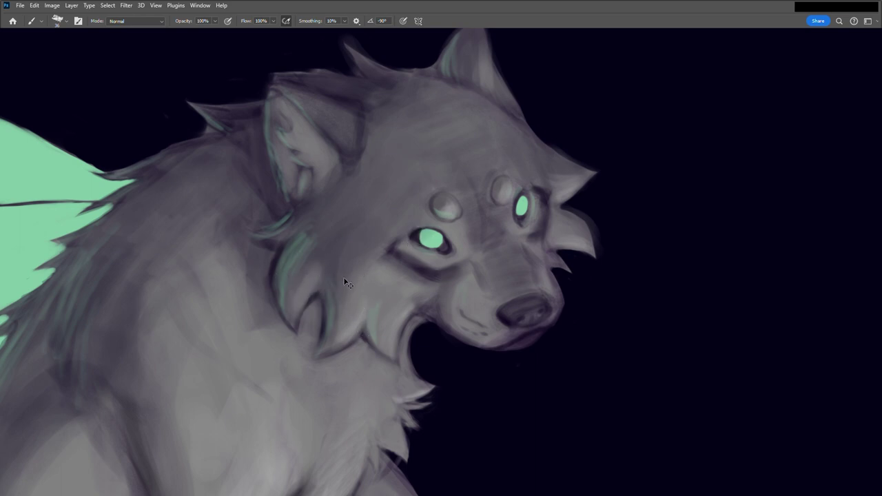
scroll(372, 238, down, 5)
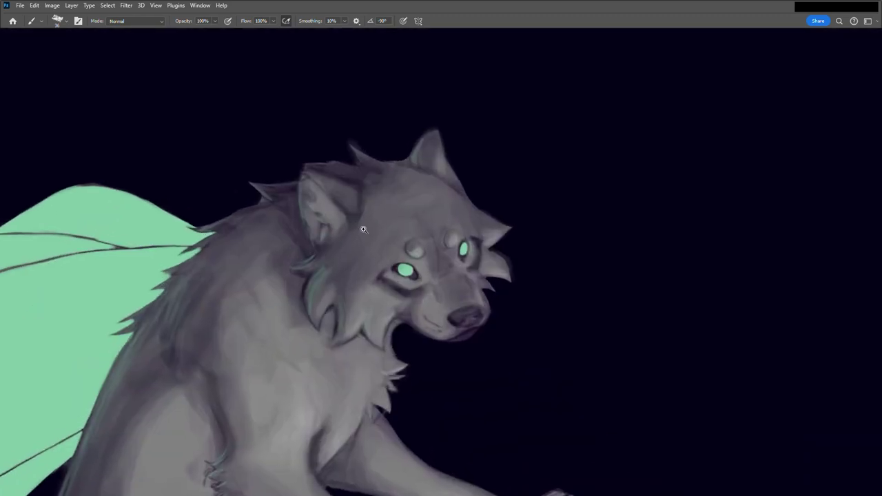
scroll(329, 231, up, 4)
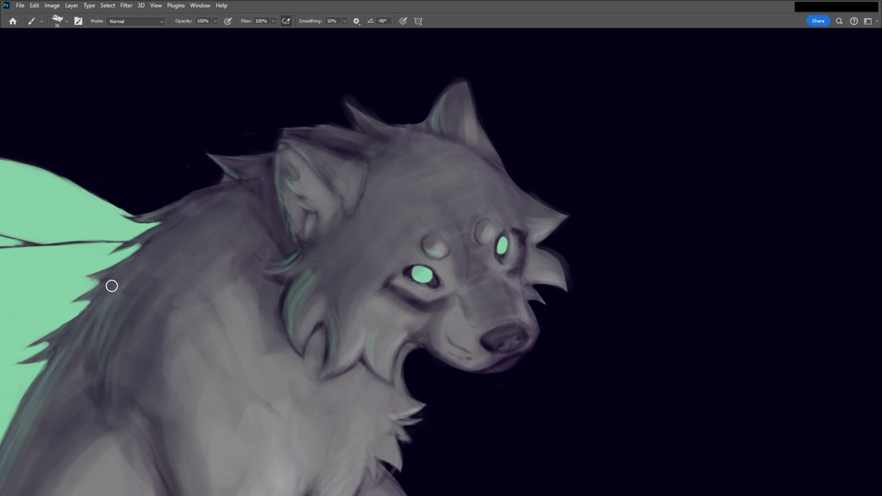
Zoom in on the head and draw a thin dark downward stroke beside the right eye.
key(ctrl+0)
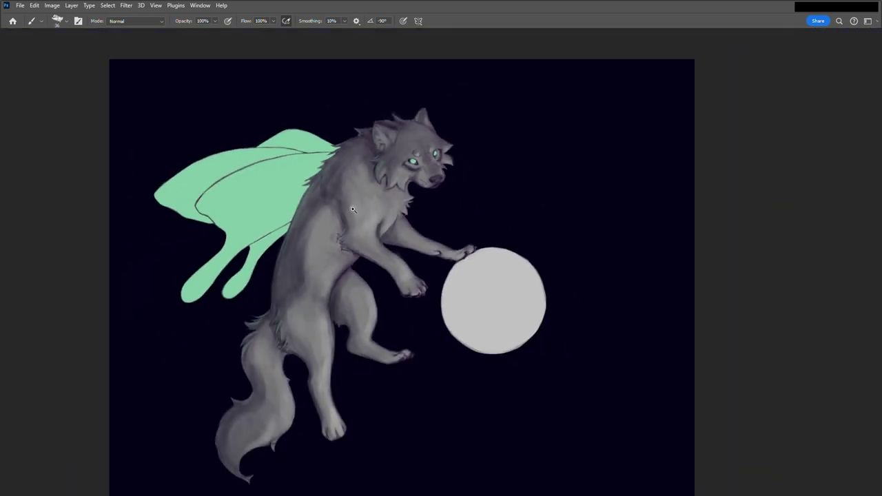
scroll(465, 136, up, 5)
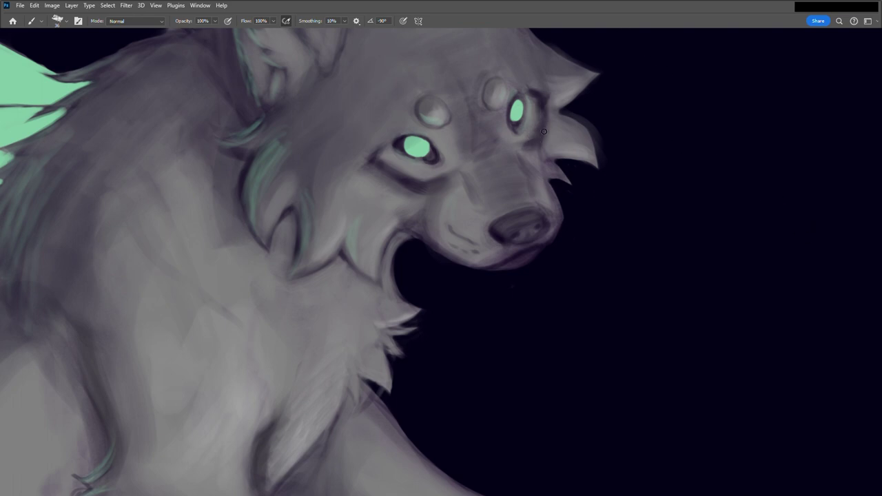
drag(538, 106, 538, 131)
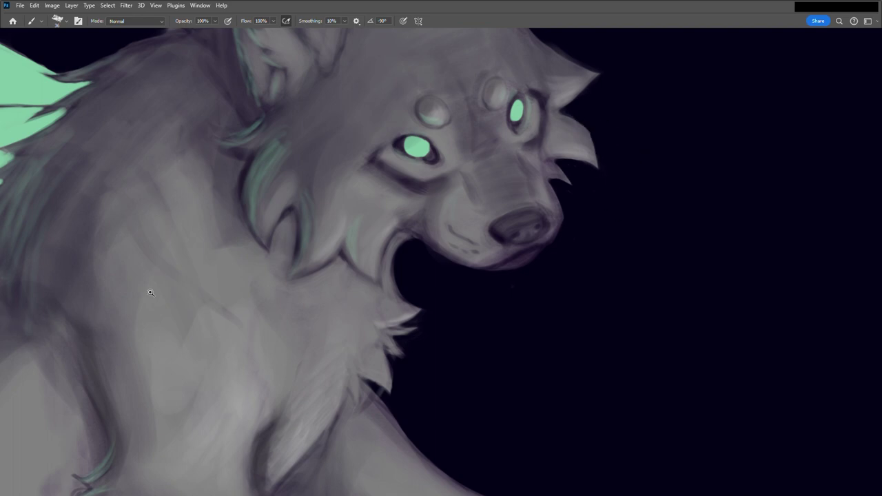
scroll(151, 292, down, 5)
scroll(377, 345, up, 5)
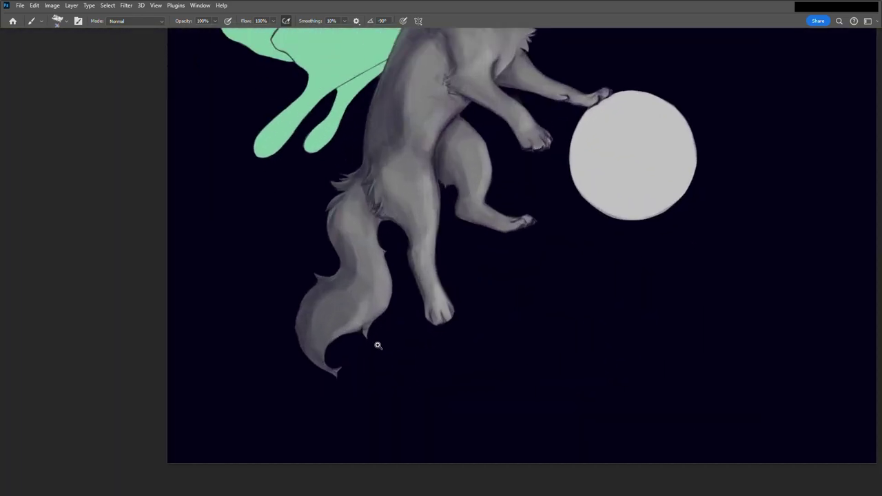
scroll(377, 344, up, 3)
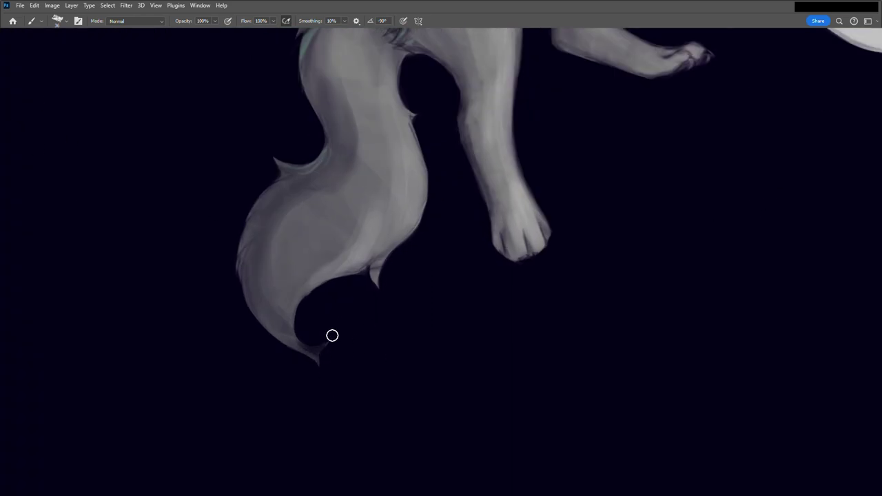
drag(327, 366, 311, 341)
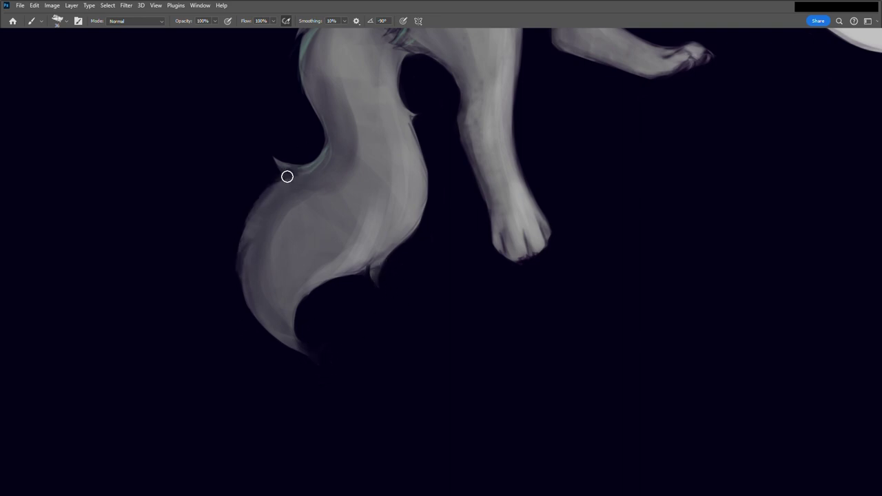
drag(410, 75, 427, 117)
scroll(289, 364, down, 3)
scroll(352, 216, up, 2)
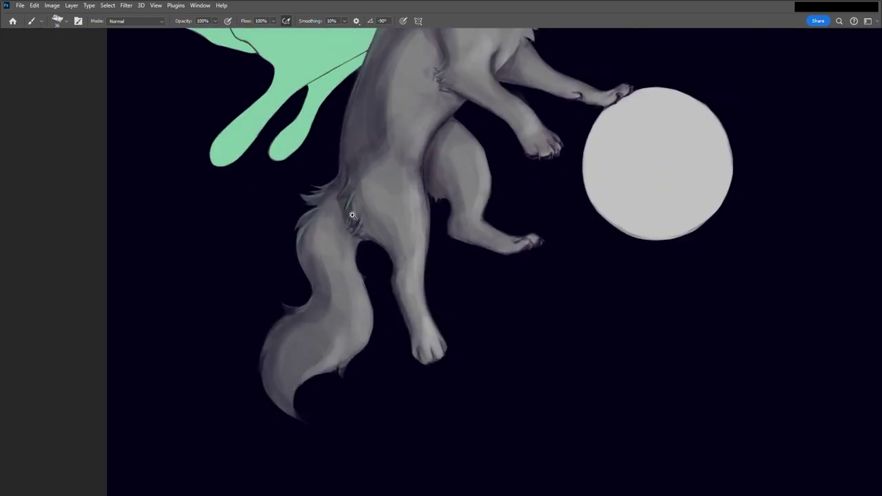
scroll(352, 216, up, 3)
drag(295, 180, 276, 171)
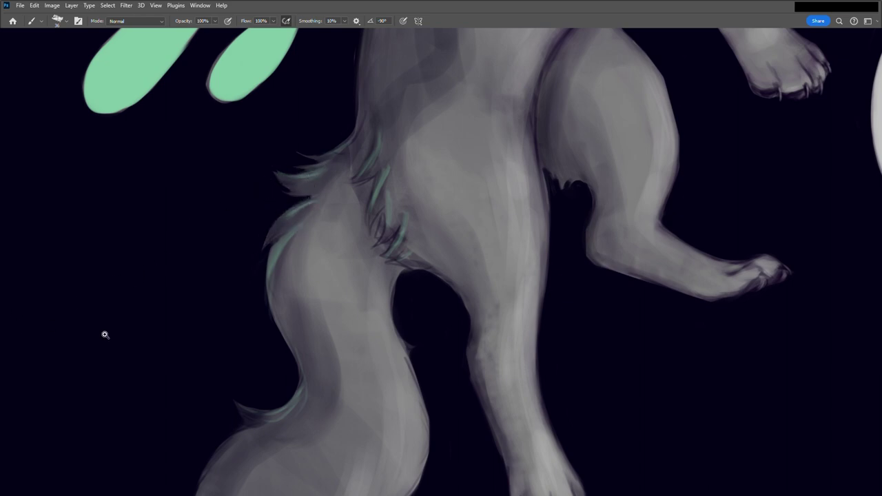
scroll(286, 340, down, 3)
scroll(261, 348, up, 1)
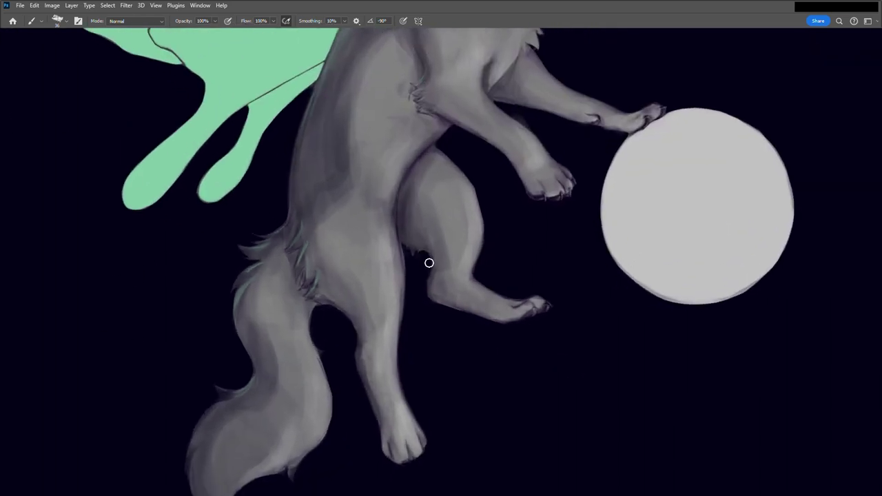
scroll(319, 337, down, 3)
Zoom in slightly and paint a faint darker shading streak over the wolf's hip.
scroll(413, 357, up, 1)
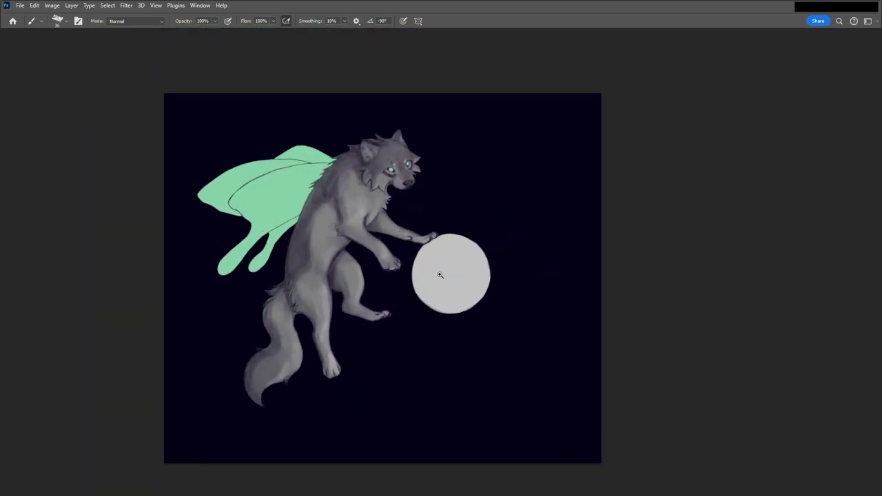
scroll(417, 327, up, 1)
scroll(497, 229, up, 1)
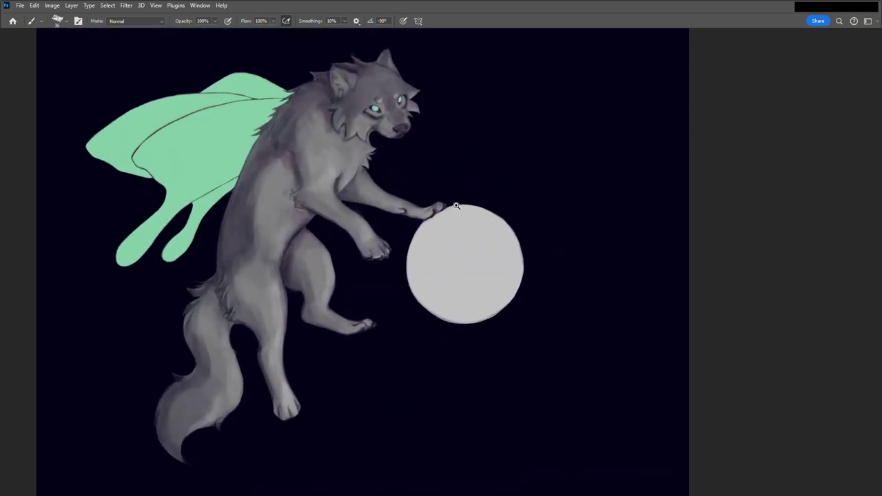
click(206, 271)
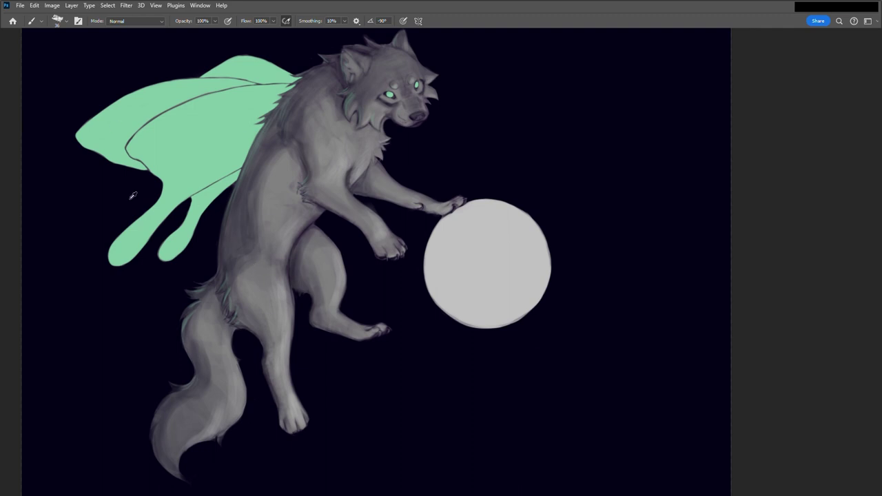
drag(260, 273, 246, 304)
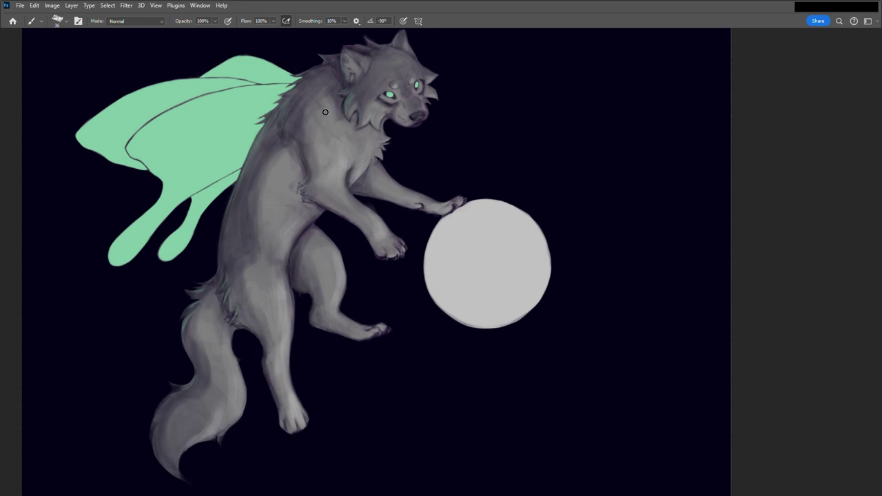
scroll(11, 314, down, 2)
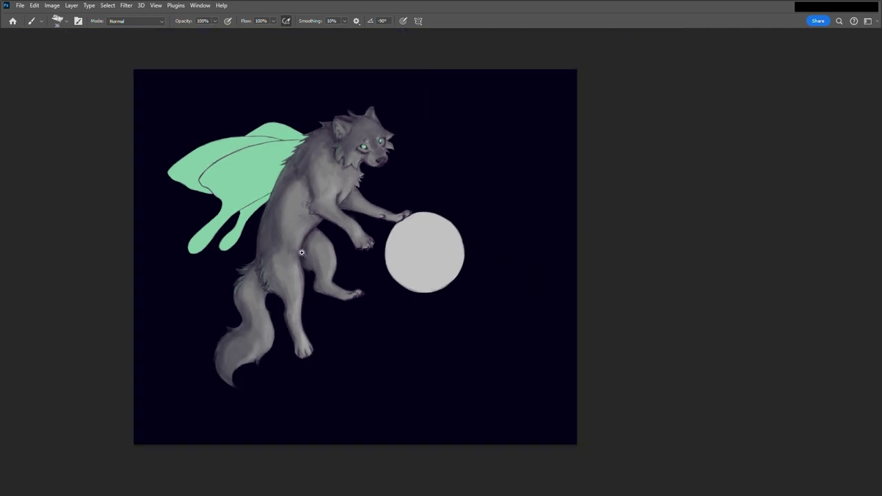
scroll(435, 107, up, 3)
scroll(435, 107, up, 2)
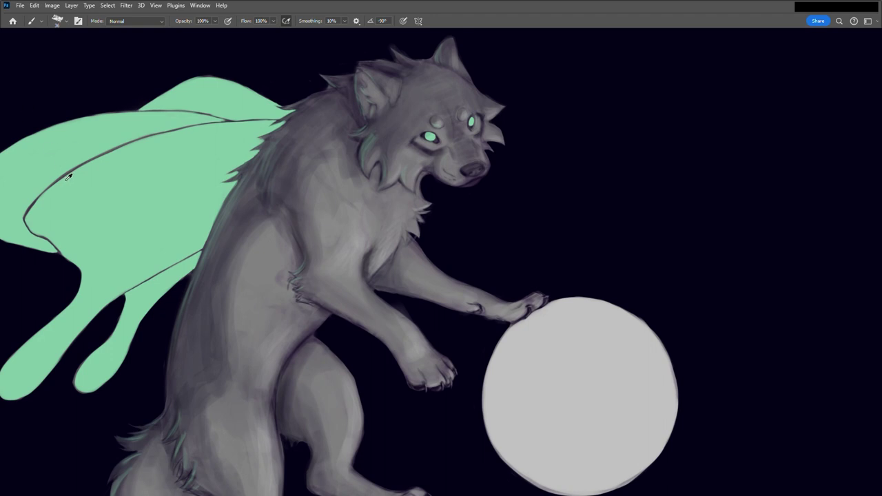
Restore the teal highlight on the jaw and zoom out to see more of the wolf.
scroll(395, 106, up, 3)
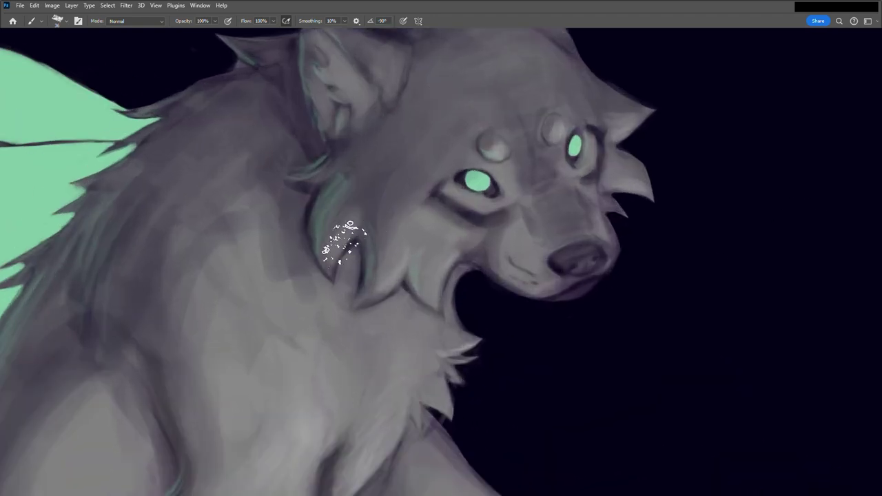
key(ctrl+z)
drag(351, 154, 115, 264)
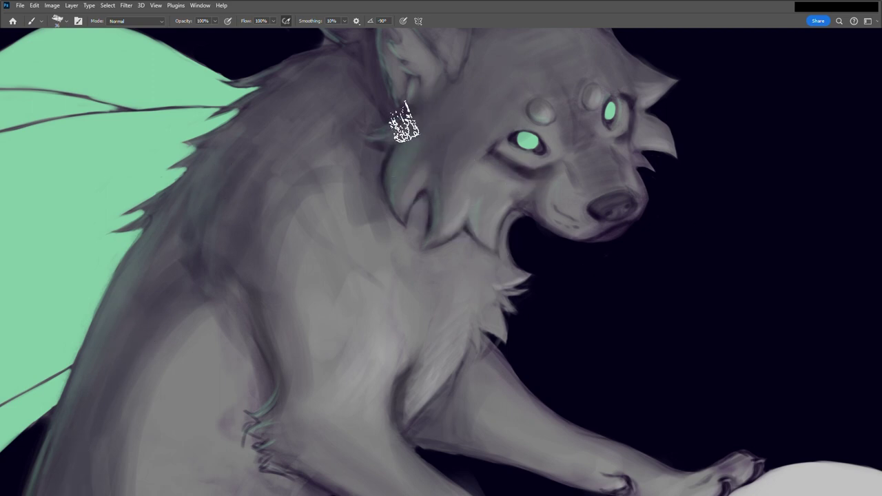
scroll(437, 126, down, 5)
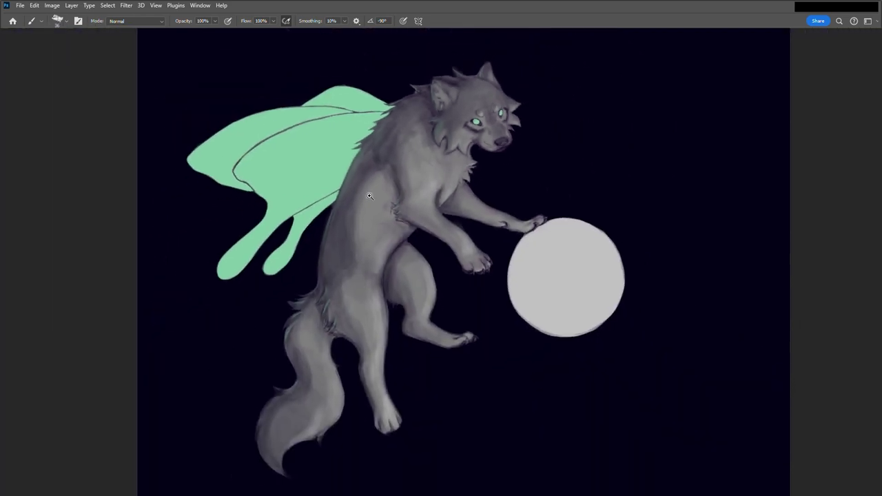
scroll(344, 332, up, 5)
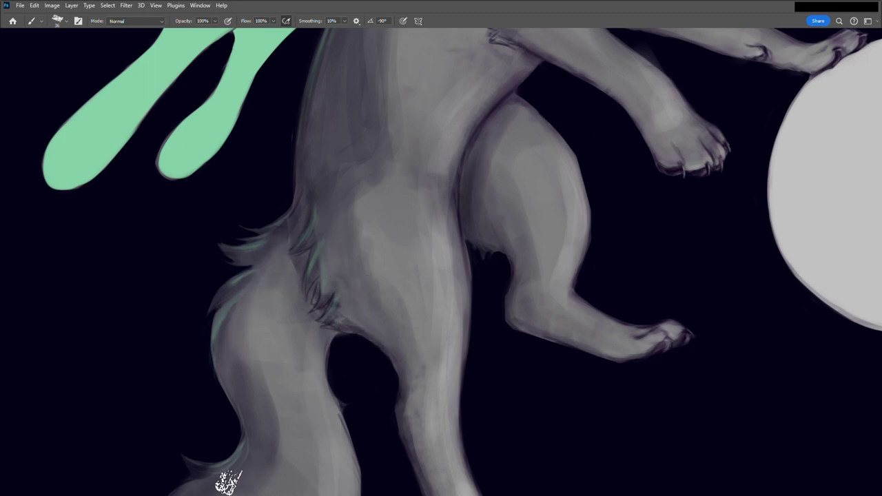
scroll(206, 273, down, 3)
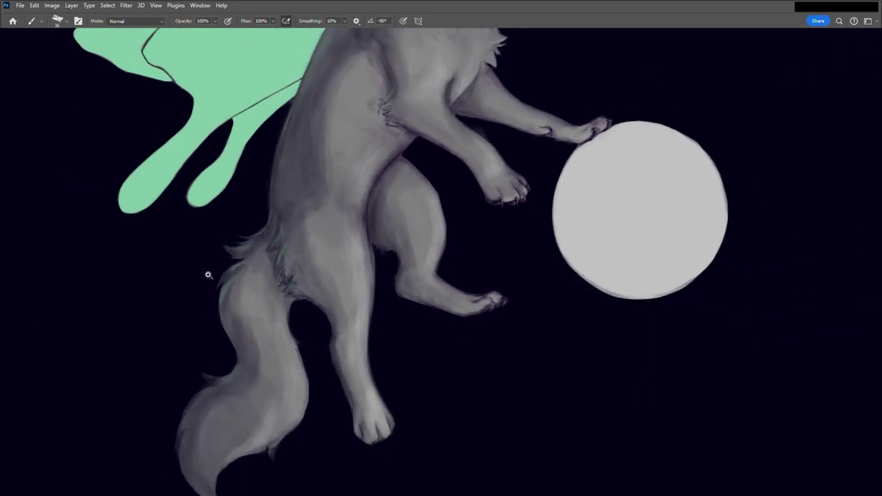
scroll(407, 394, down, 1)
scroll(407, 393, up, 1)
scroll(89, 118, up, 4)
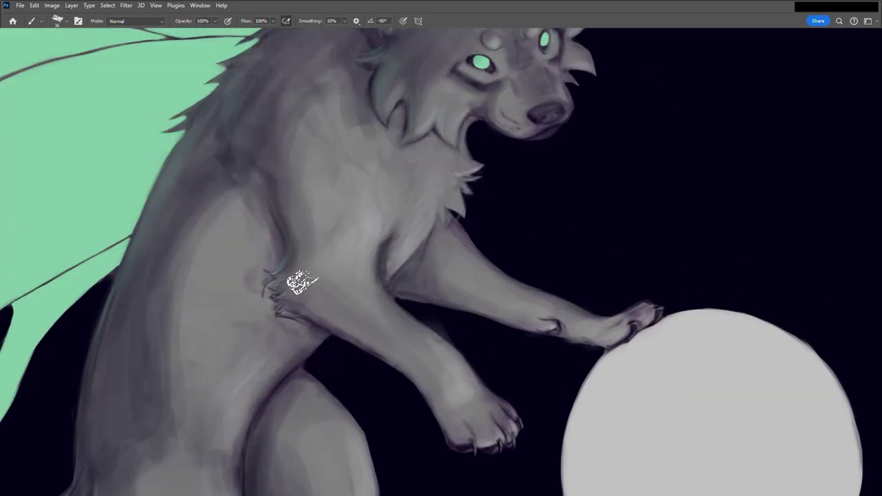
scroll(303, 337, down, 1)
scroll(472, 72, up, 3)
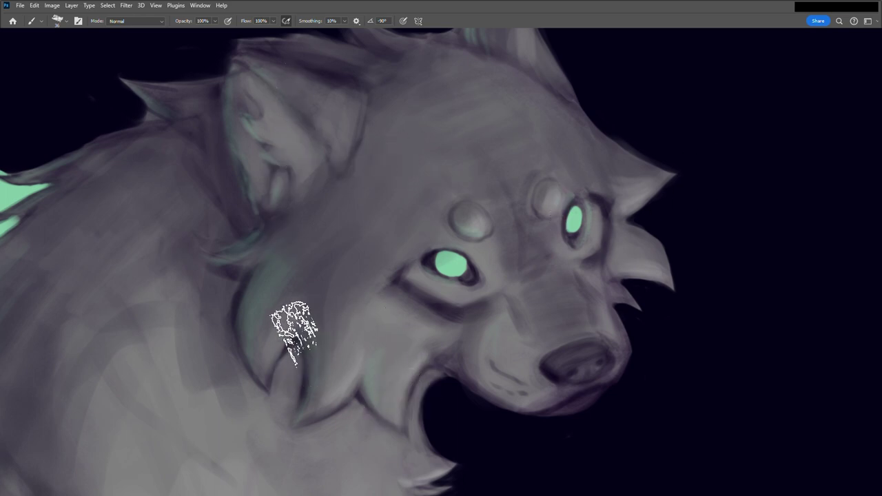
scroll(230, 381, down, 2)
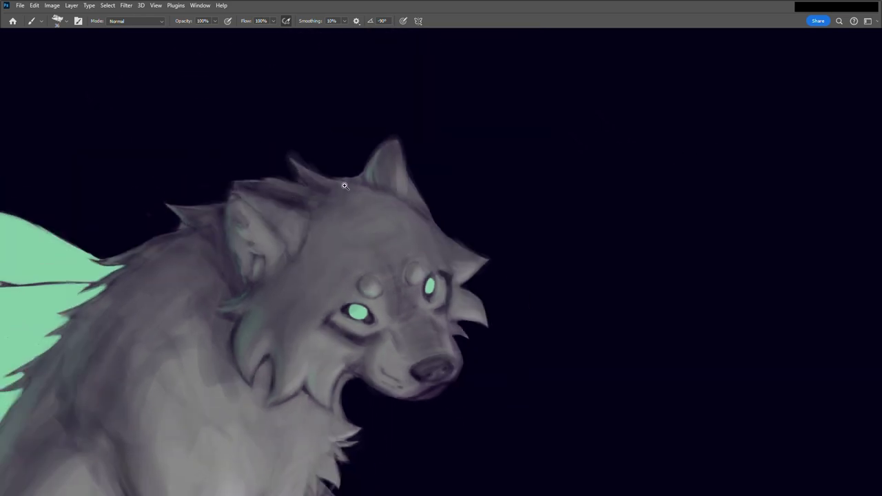
scroll(344, 186, up, 2)
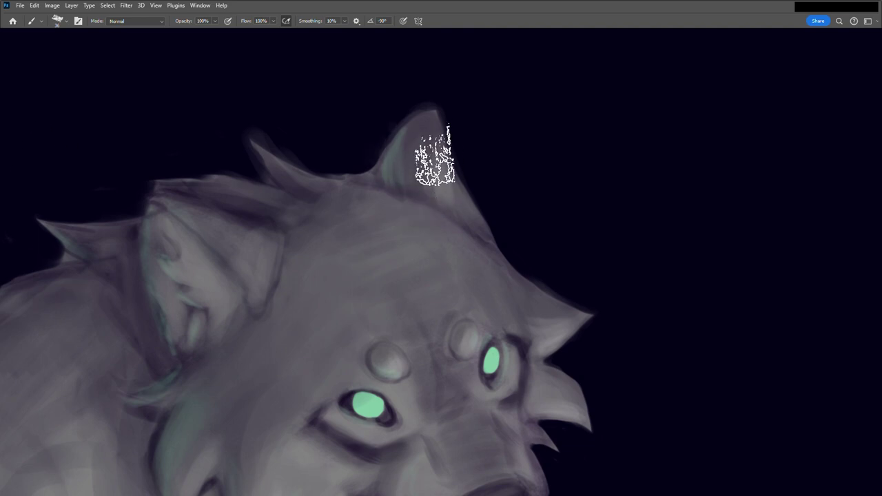
Zoom onto the hind paw, darken and trim its lower edge, then zoom back toward the lower leg.
key(ctrl+0)
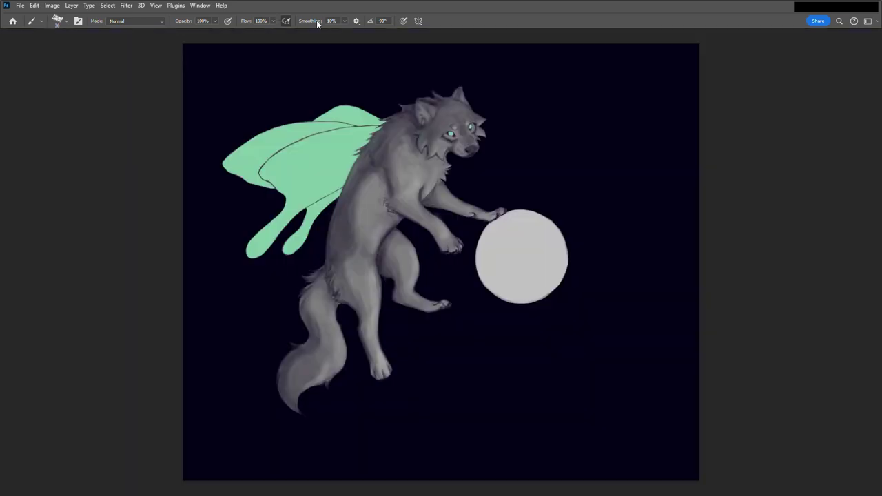
drag(439, 381, 447, 398)
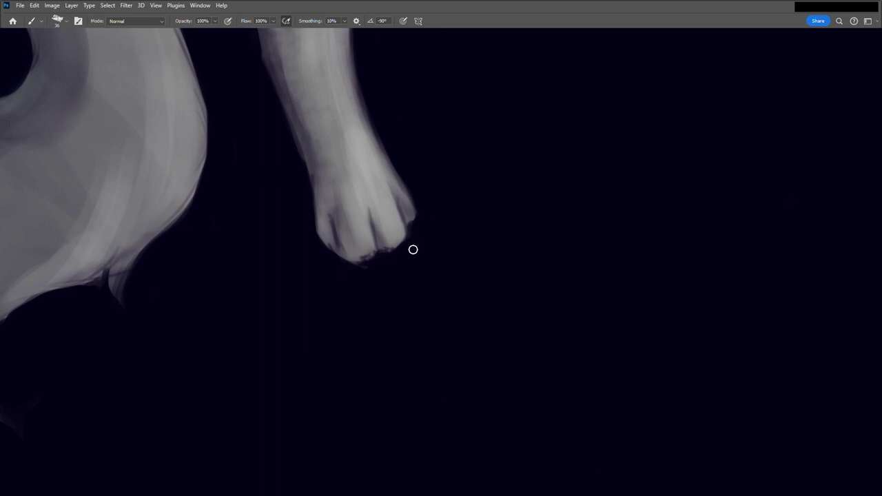
drag(406, 192, 422, 219)
key(ctrl+0)
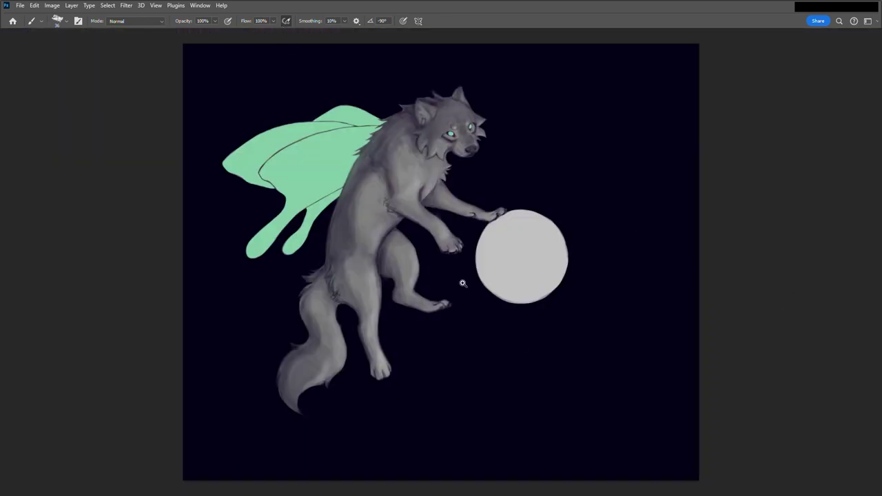
click(471, 162)
click(432, 324)
click(413, 356)
Zoom in on the wolf's lower leg and hand-paint the word MOON.
click(428, 370)
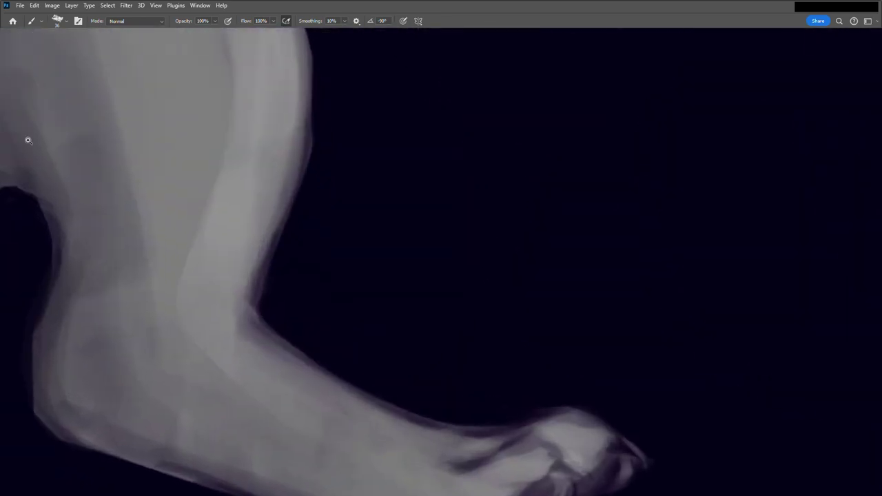
drag(321, 182, 372, 181)
drag(390, 121, 420, 125)
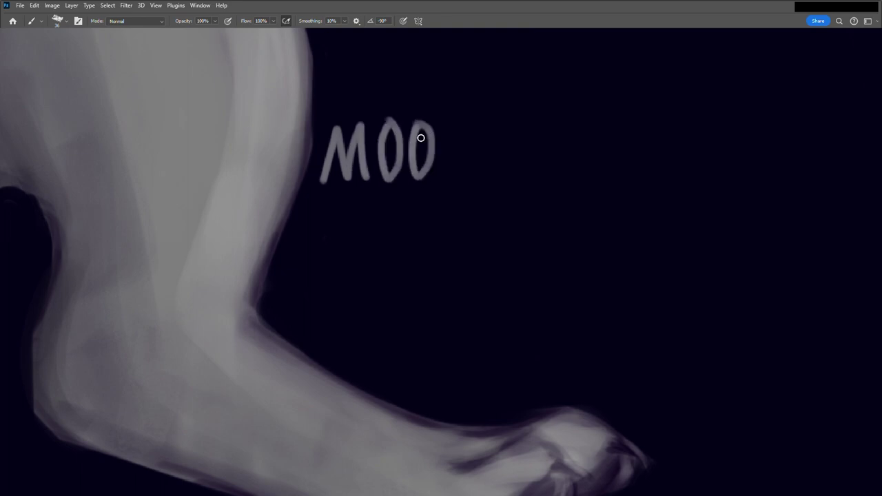
drag(451, 178, 466, 161)
drag(456, 121, 475, 121)
Hand-paint STRUCK on a second line below MOON.
mouse_move(338, 202)
mouse_down()
mouse_move(311, 240)
mouse_move(370, 200)
mouse_move(357, 241)
mouse_up()
mouse_move(383, 198)
mouse_down()
mouse_move(381, 238)
mouse_move(407, 238)
mouse_up()
mouse_move(416, 195)
mouse_down()
mouse_move(441, 194)
mouse_move(460, 231)
mouse_up()
drag(481, 195, 480, 232)
mouse_move(501, 197)
mouse_down()
mouse_move(482, 216)
mouse_move(503, 232)
mouse_up()
Paint HOWL on a third line, then view the whole painting in Full Screen Mode.
drag(317, 259, 318, 301)
drag(350, 258, 349, 303)
mouse_move(317, 279)
mouse_down()
mouse_move(352, 280)
mouse_move(379, 263)
mouse_move(419, 268)
mouse_move(445, 260)
mouse_move(491, 294)
mouse_up()
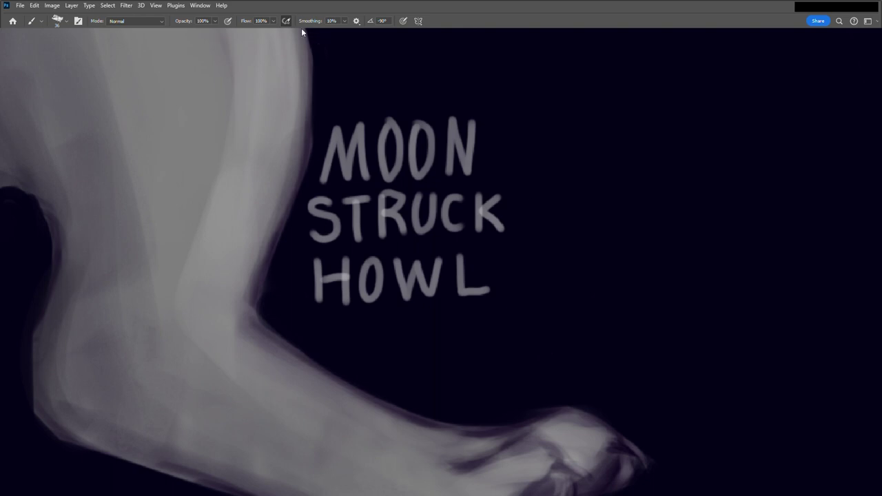
key(ctrl+0)
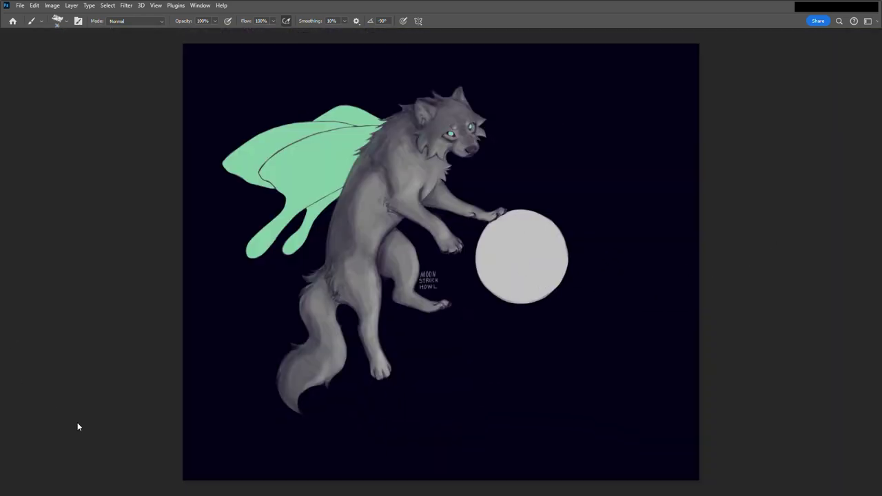
key(f)
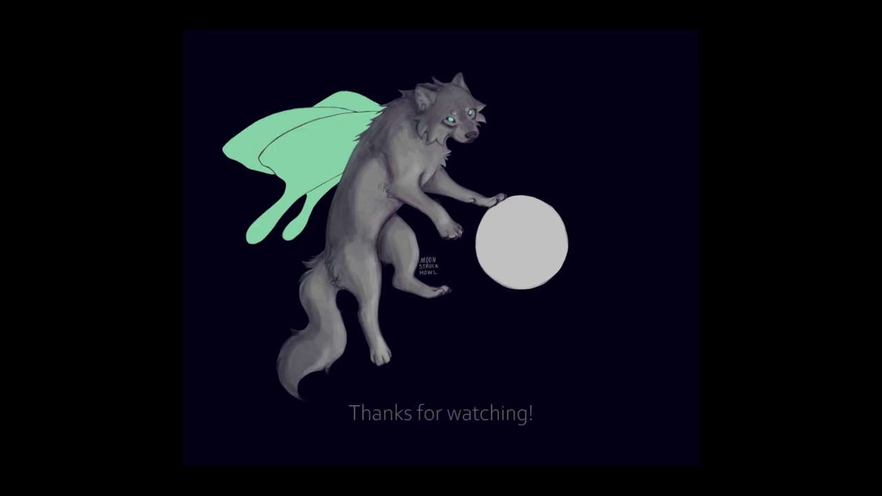